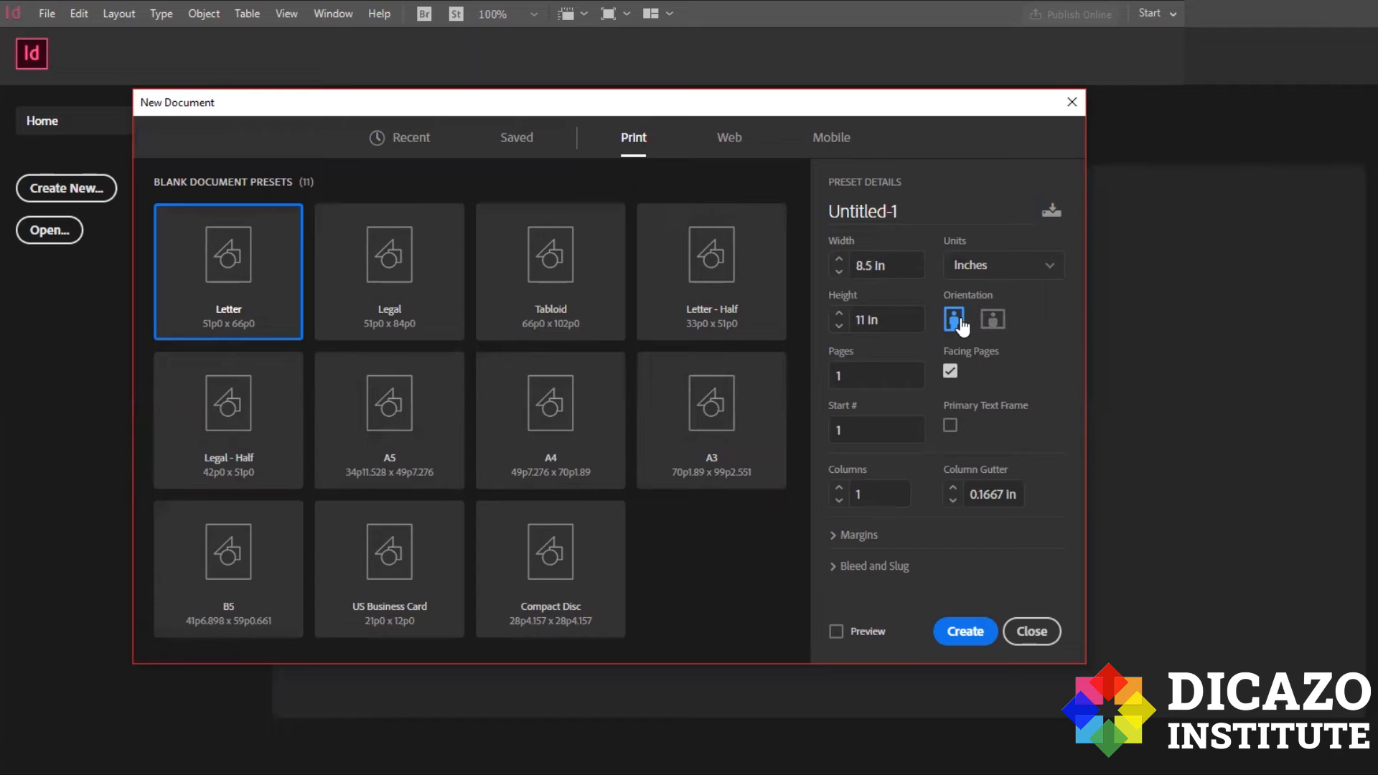
- Expand the margin settings and compare them with Facing Pages off and on, leaving Facing Pages enabled
click(951, 373)
click(950, 374)
click(950, 374)
click(951, 372)
click(847, 538)
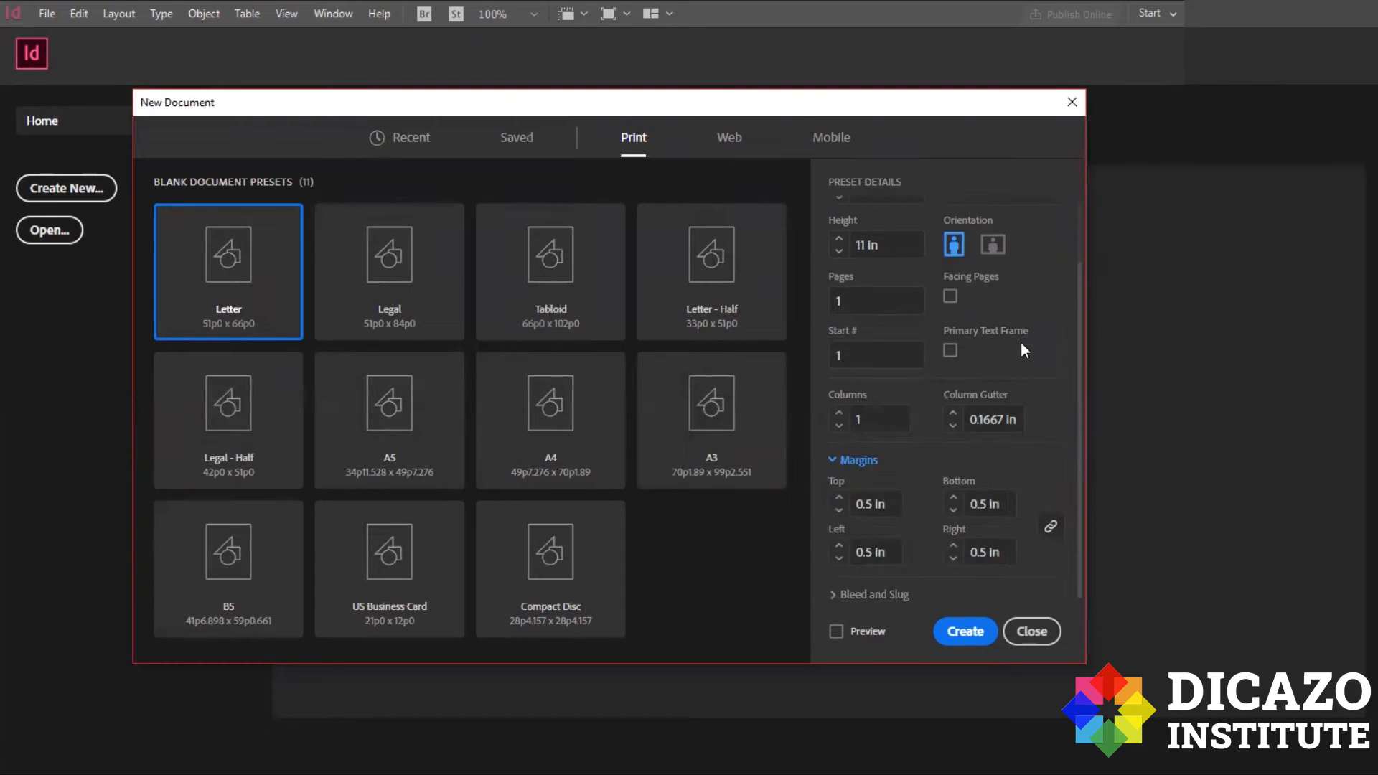
click(951, 297)
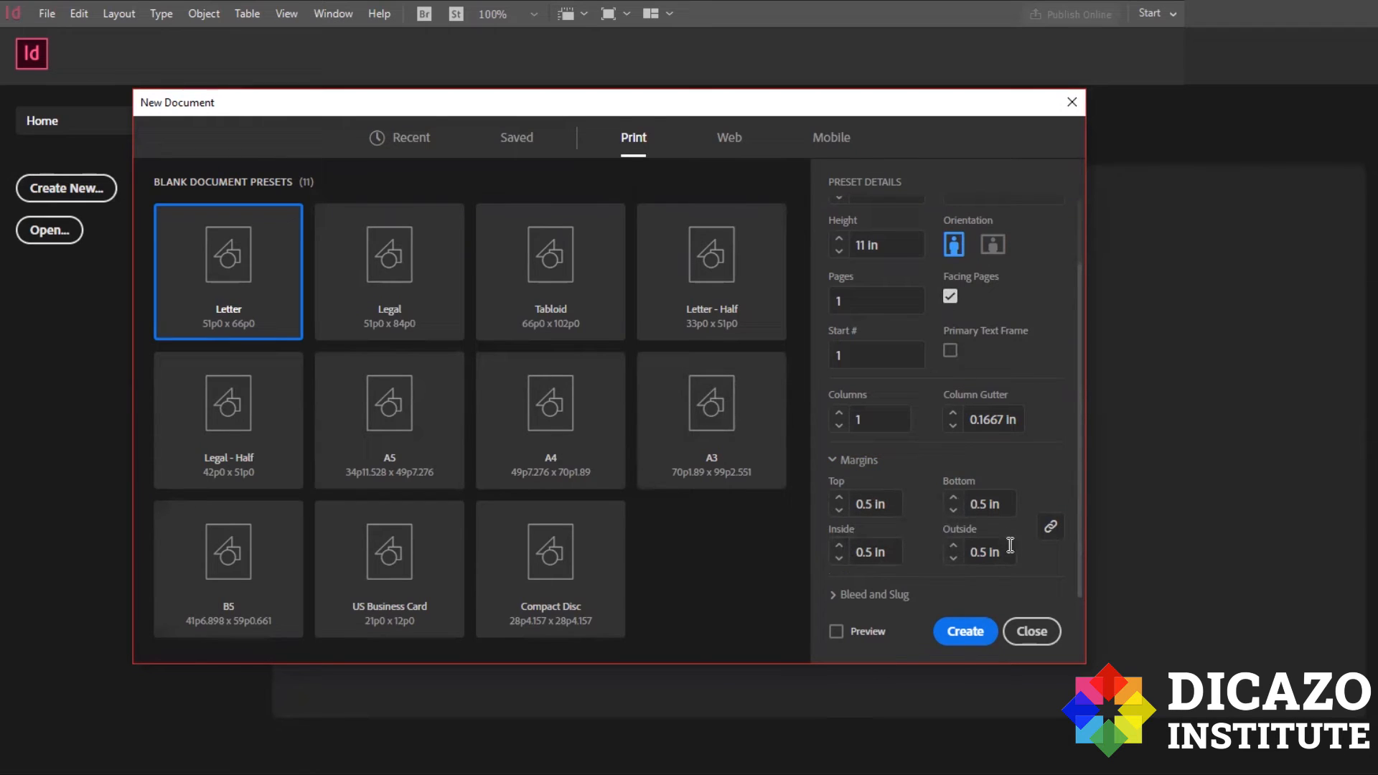
click(951, 297)
click(952, 299)
- Unlink the margins, set the outside margin to 1.5 in, and create the Letter document
click(1050, 537)
drag(979, 555, 973, 555)
double_click(973, 555)
text(4)
key(BackSpace)
text(1.5)
key(Tab)
click(970, 631)
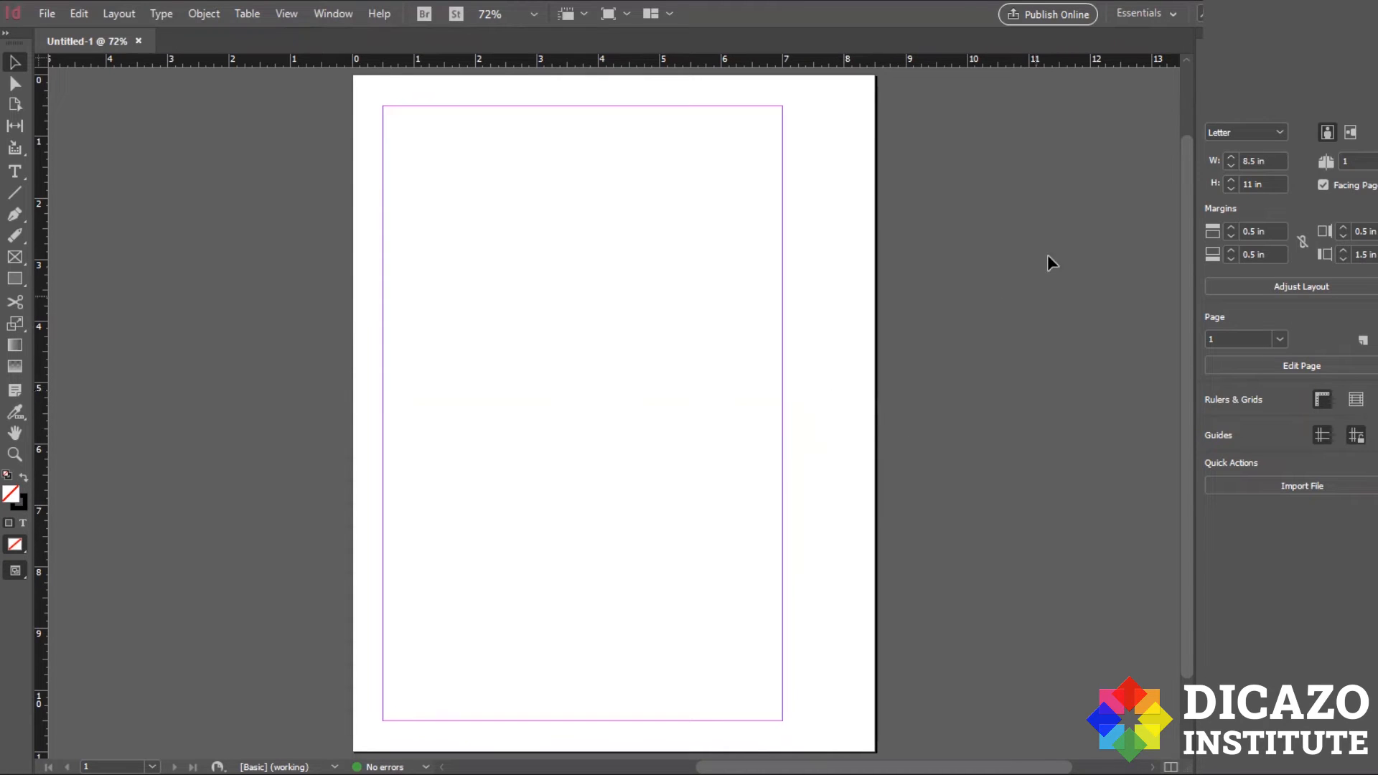
- Add four pages to the document to make a five-page layout with facing spreads
key(F12)
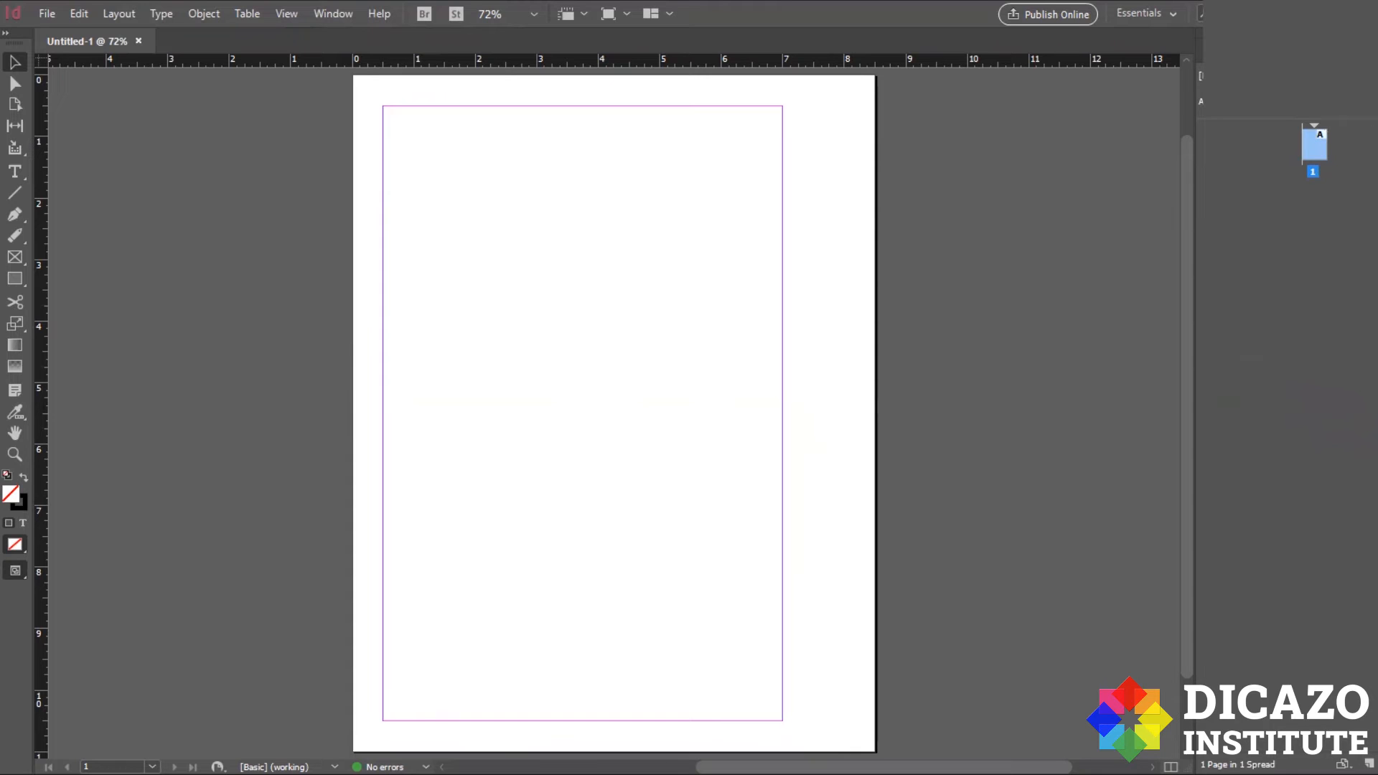
click(1368, 763)
click(1368, 763)
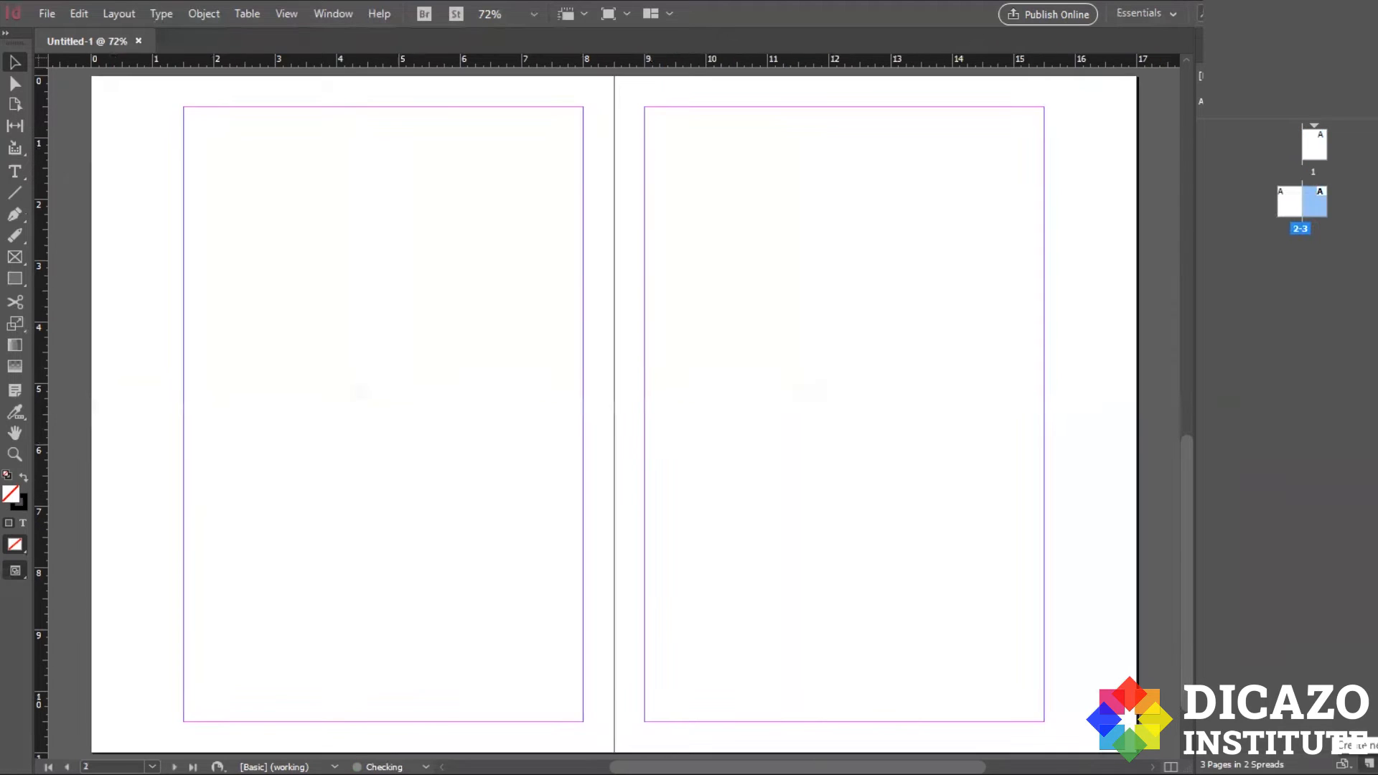
click(1368, 764)
click(1368, 764)
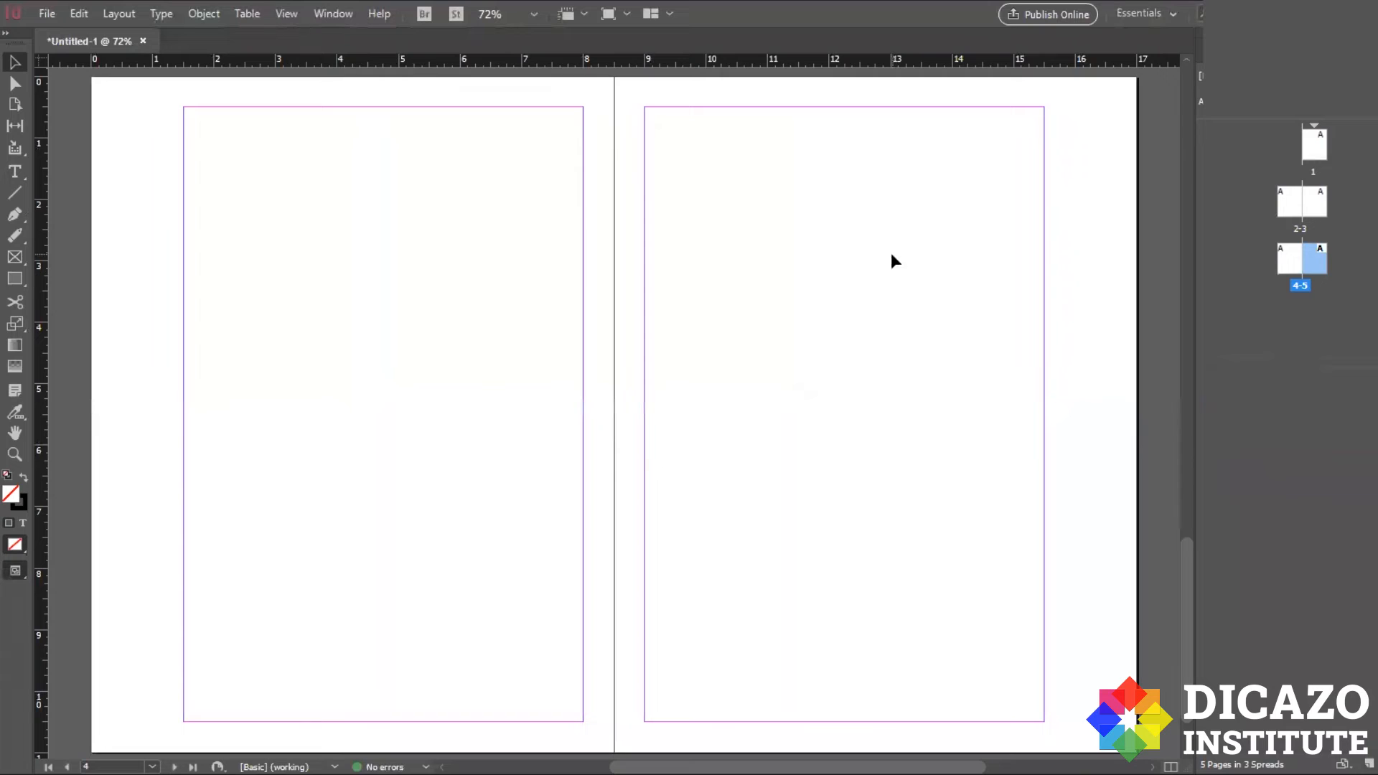
- Review the inside and outside margins across the spreads and the master applied to each page
alt+scroll(762, 272, down, 5)
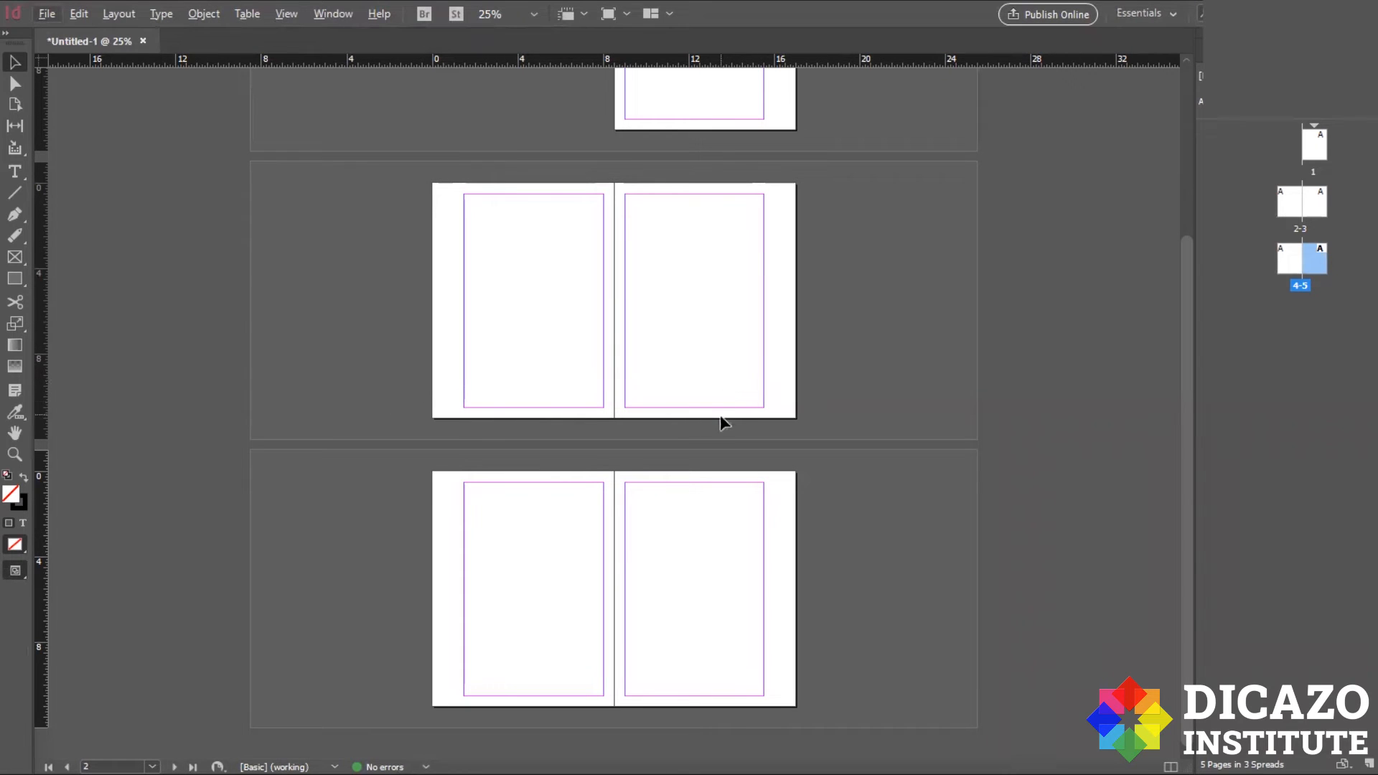
scroll(721, 411, up, 4)
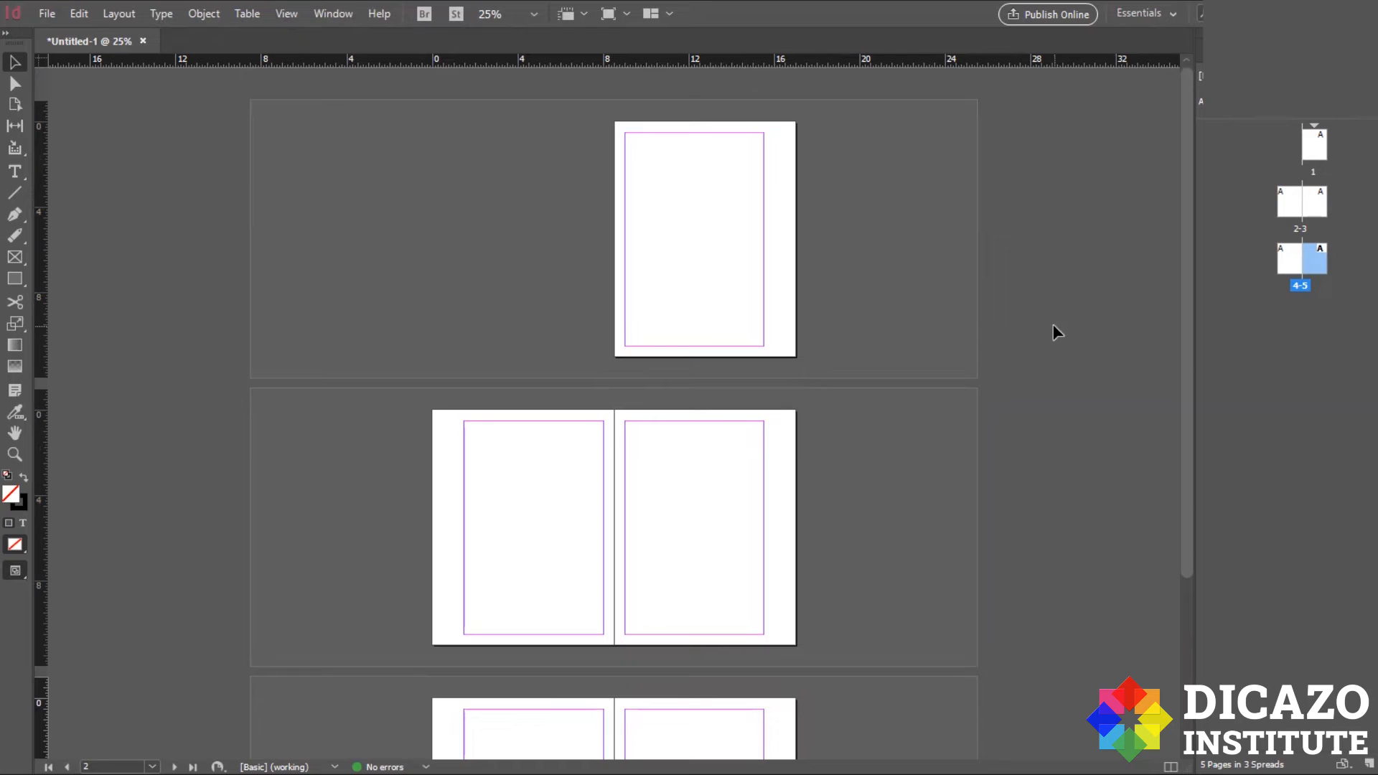
scroll(990, 310, down, 2)
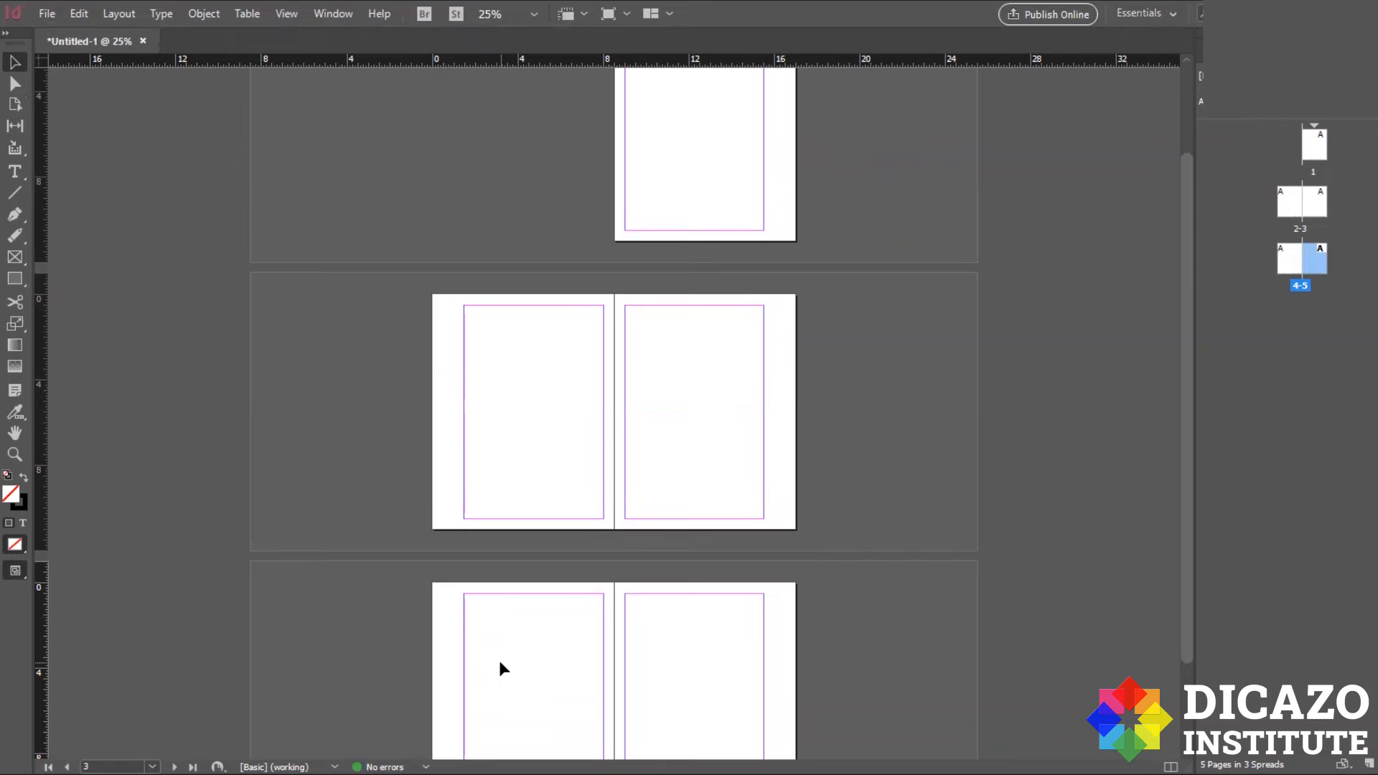
click(1308, 210)
click(1298, 188)
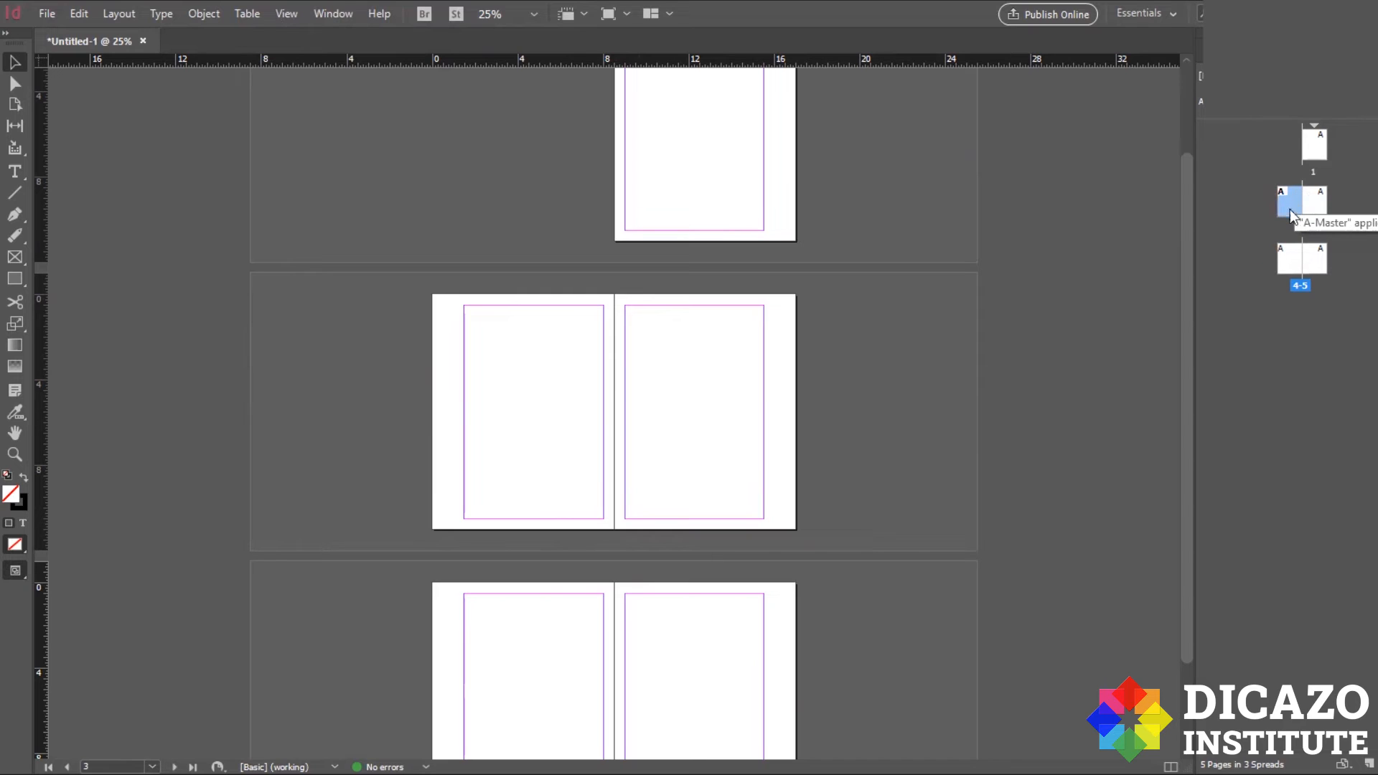
click(1290, 260)
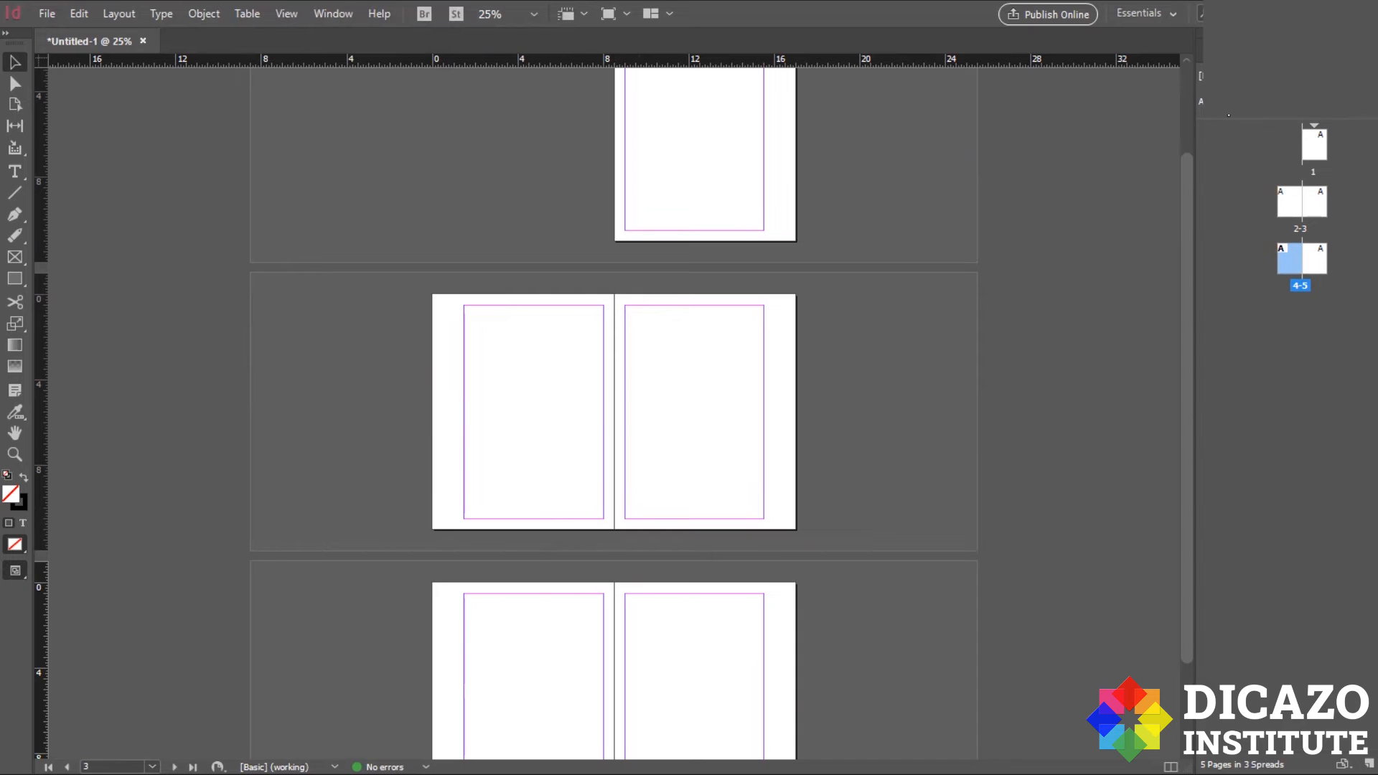
click(1220, 115)
- Draw a rectangle about 8.5 in wide and 0.52 in high across the upper edge of page 2
alt+scroll(495, 276, up, 2)
alt+scroll(743, 307, up, 2)
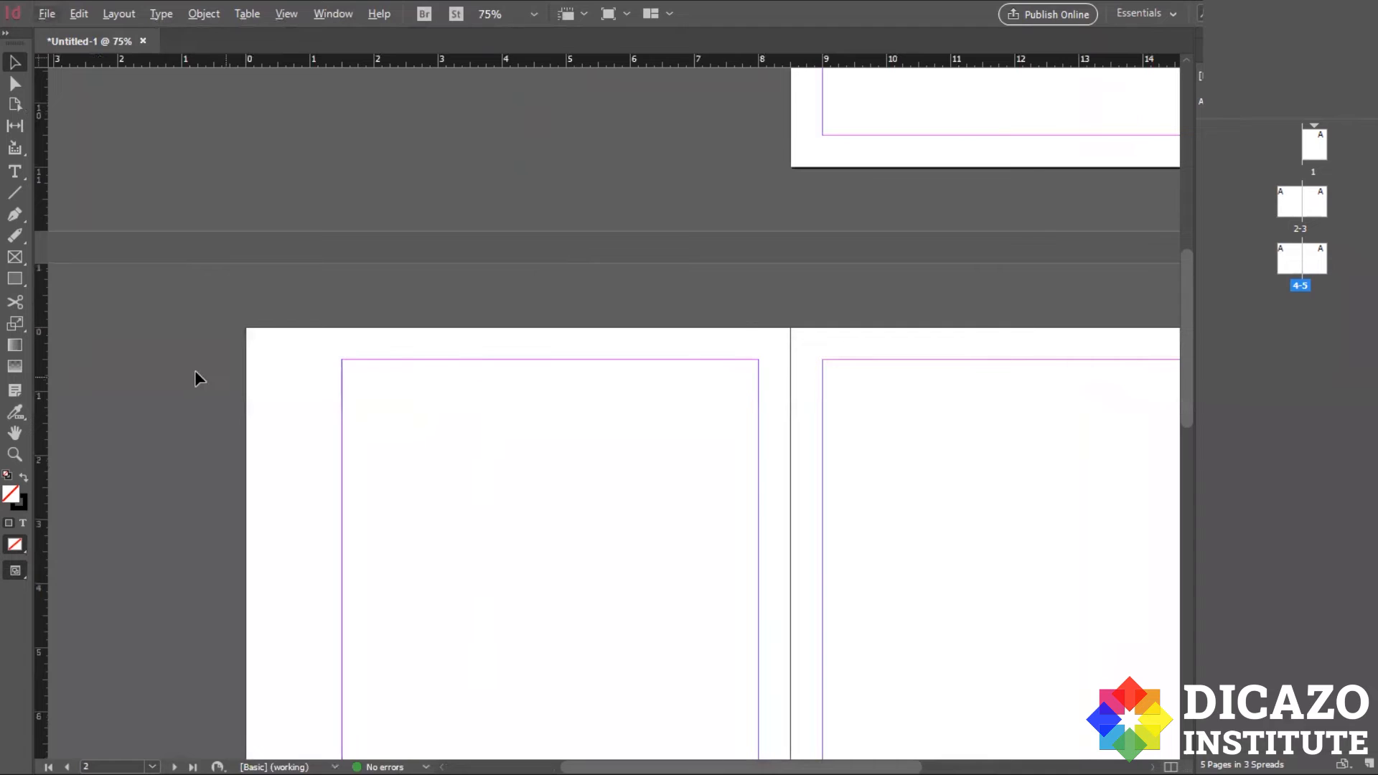
click(11, 276)
drag(247, 328, 790, 359)
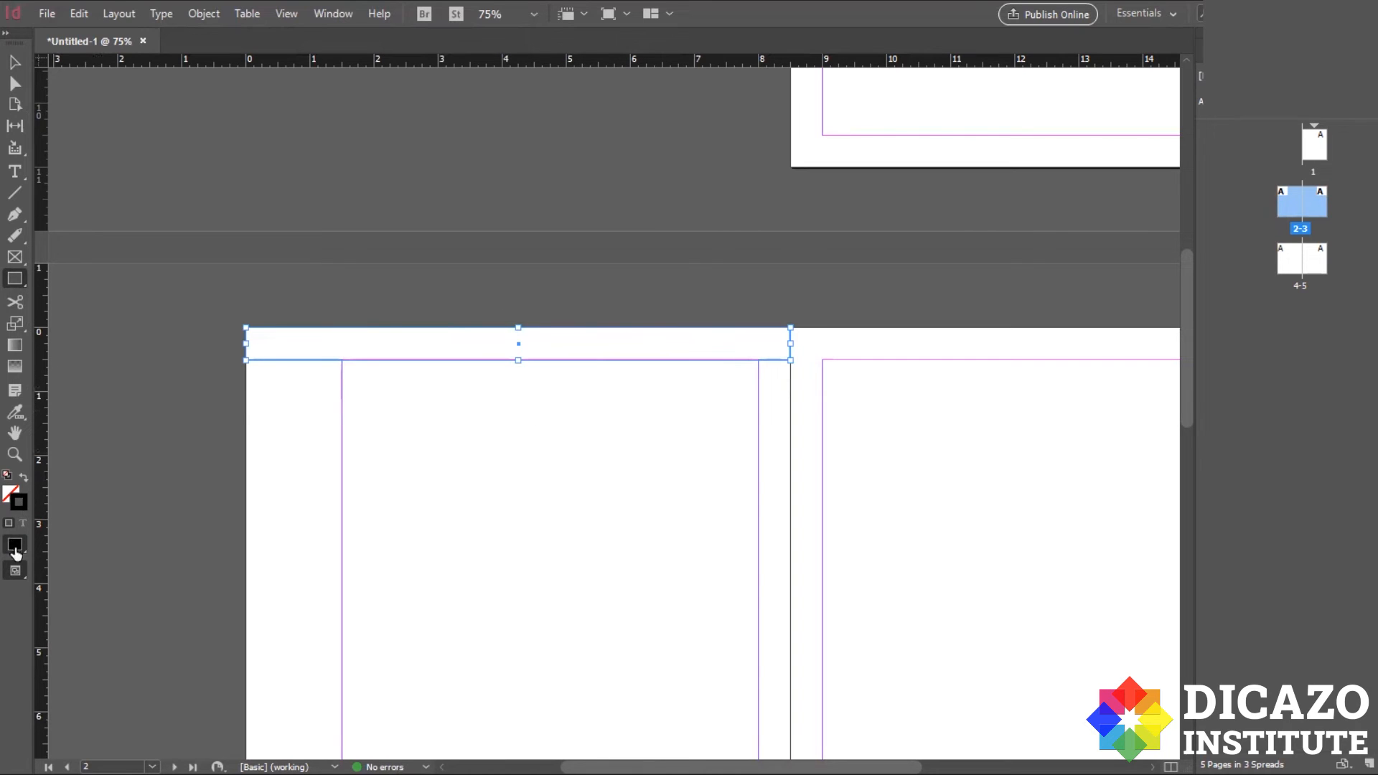
- Fill the page 2 rectangle with a custom blue and set its stroke to 0 pt
click(11, 495)
double_click(11, 499)
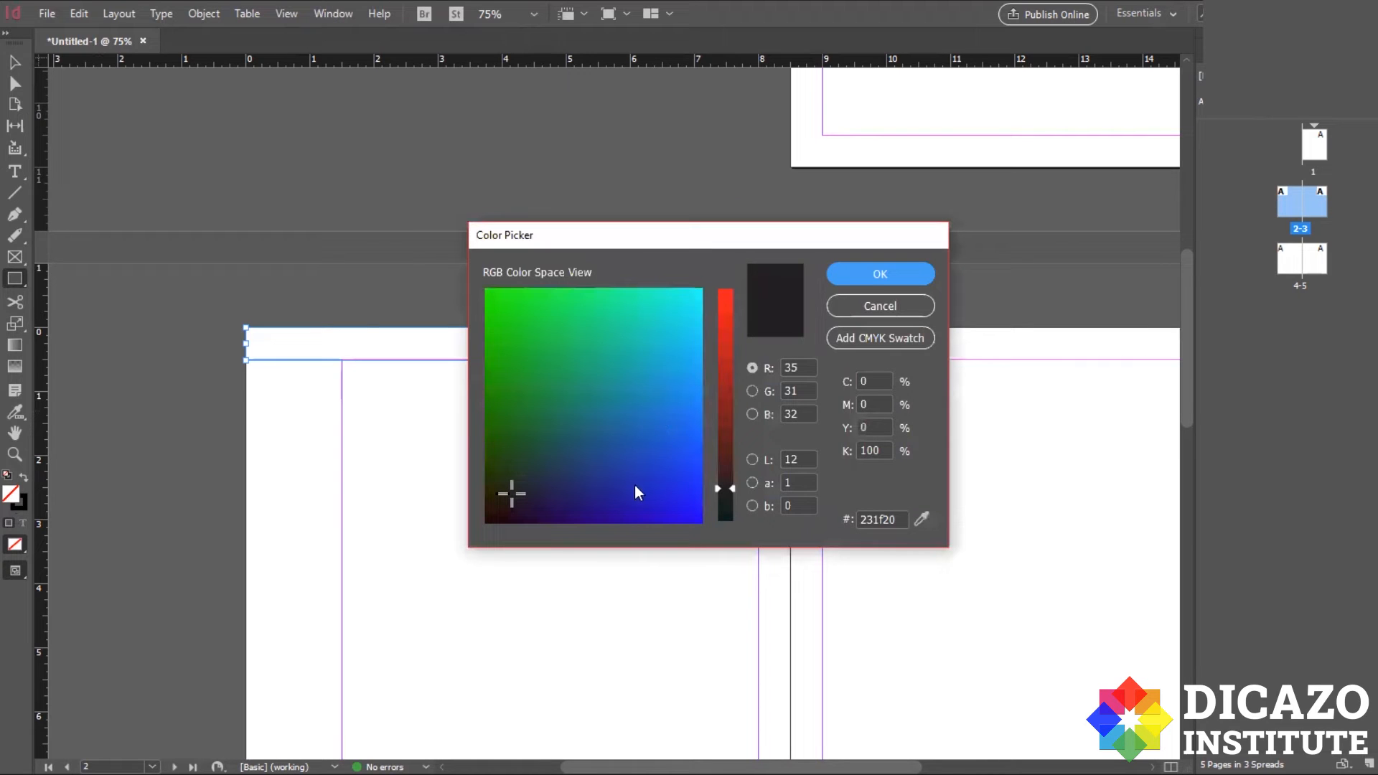
drag(637, 488, 667, 501)
click(888, 278)
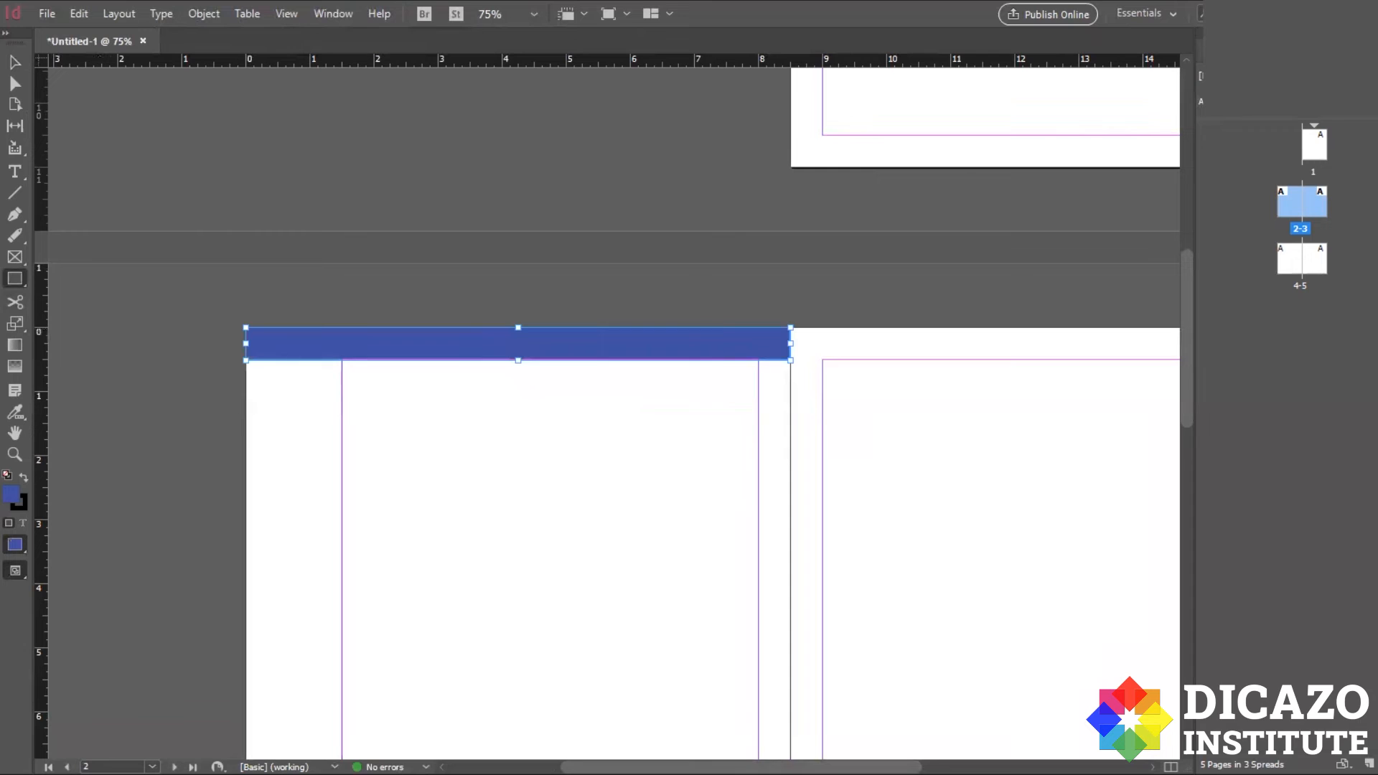
click(1233, 51)
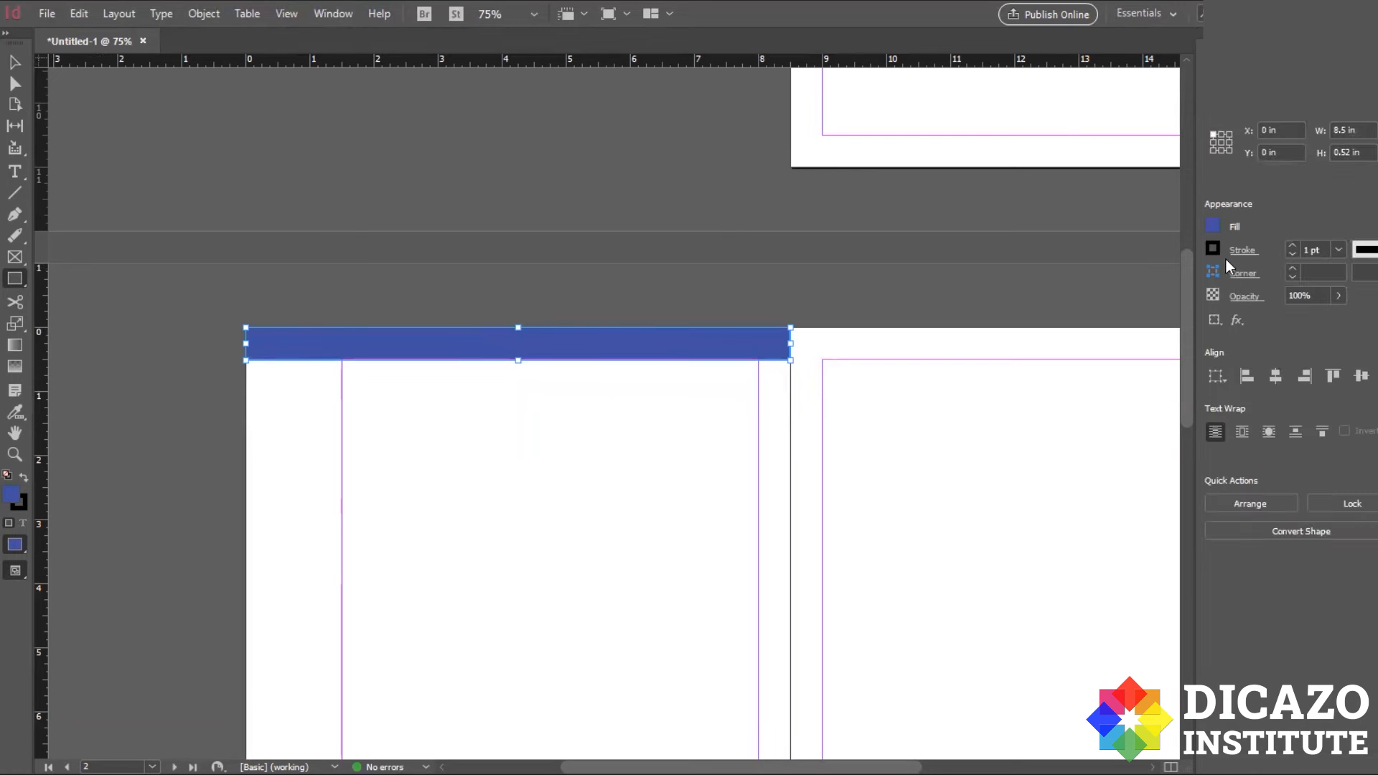
click(1293, 254)
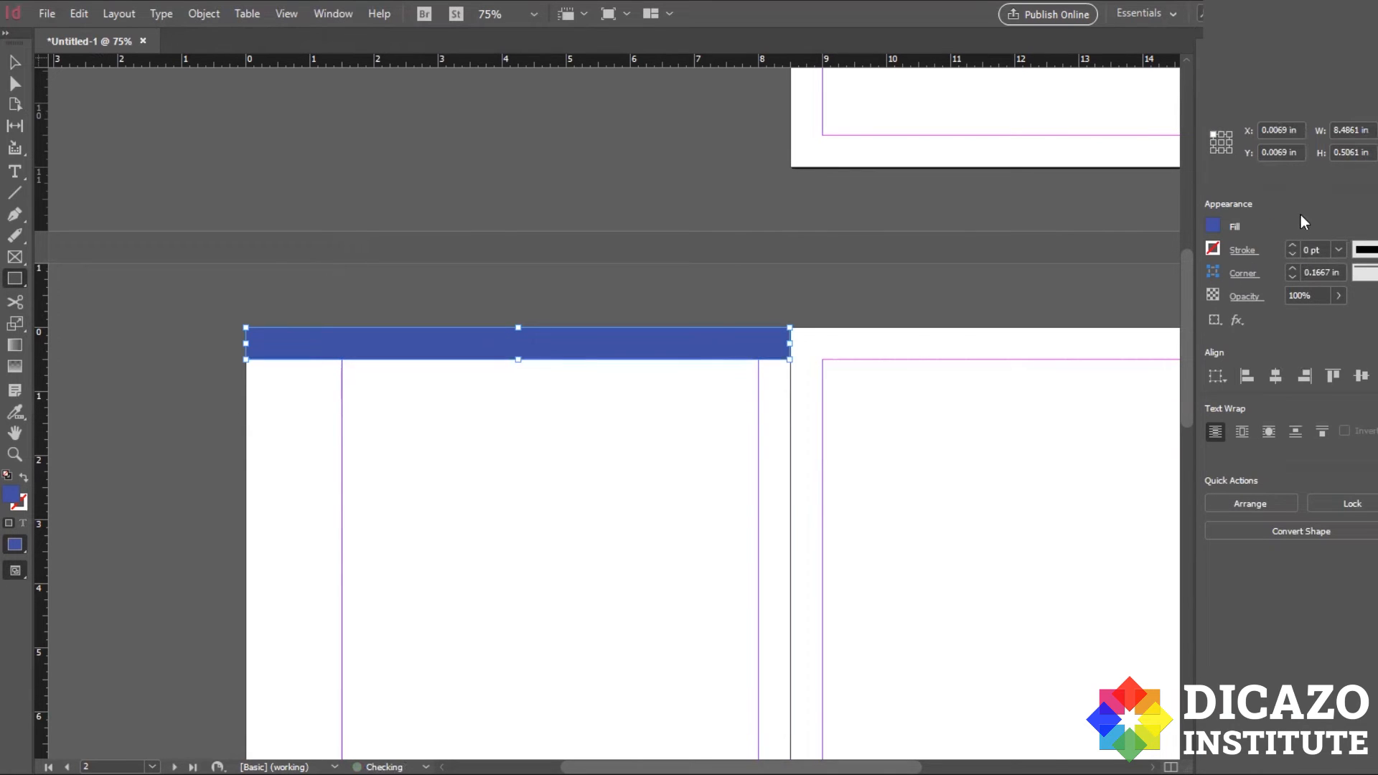
click(13, 70)
- Check the blue band against the other spreads, and open the A-Master spread for editing
click(1220, 50)
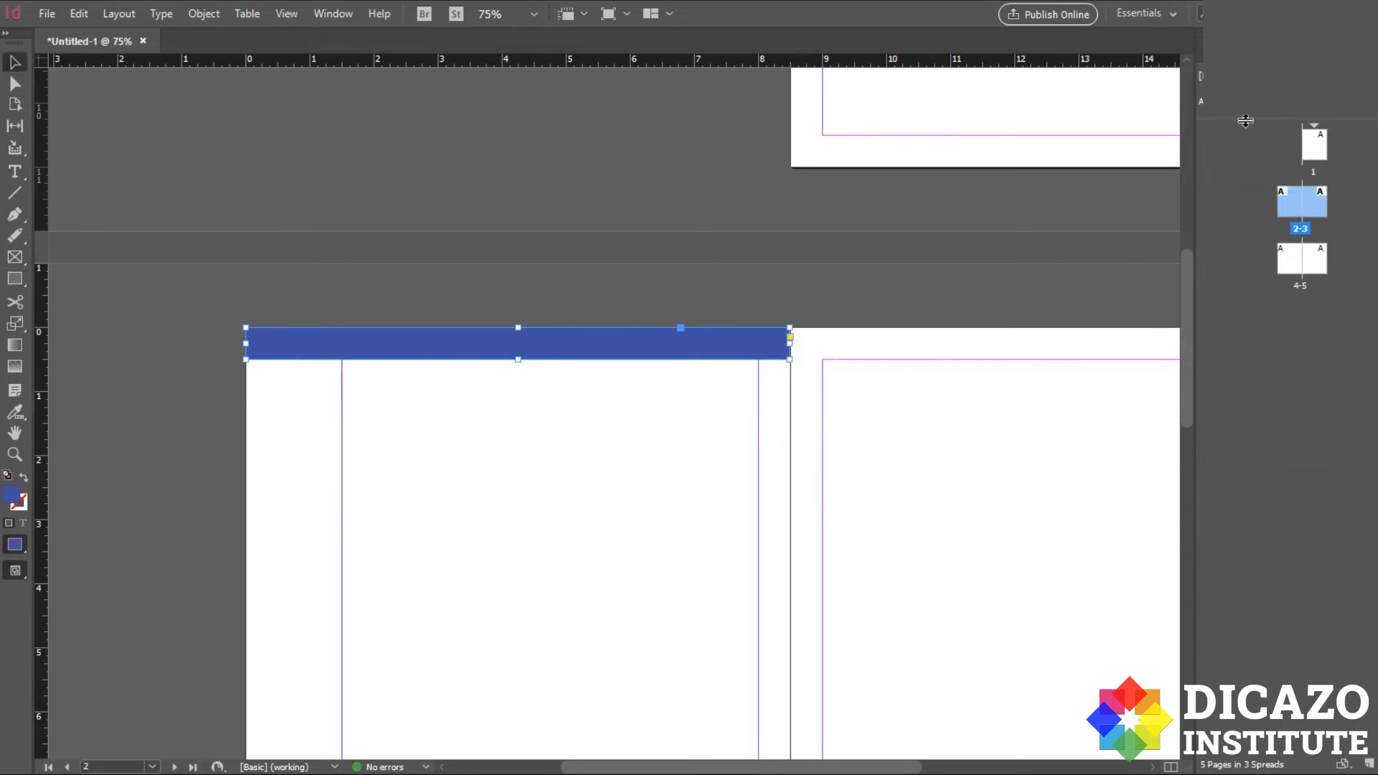
key(ctrl+minus)
key(ctrl+minus)
key(ctrl+minus)
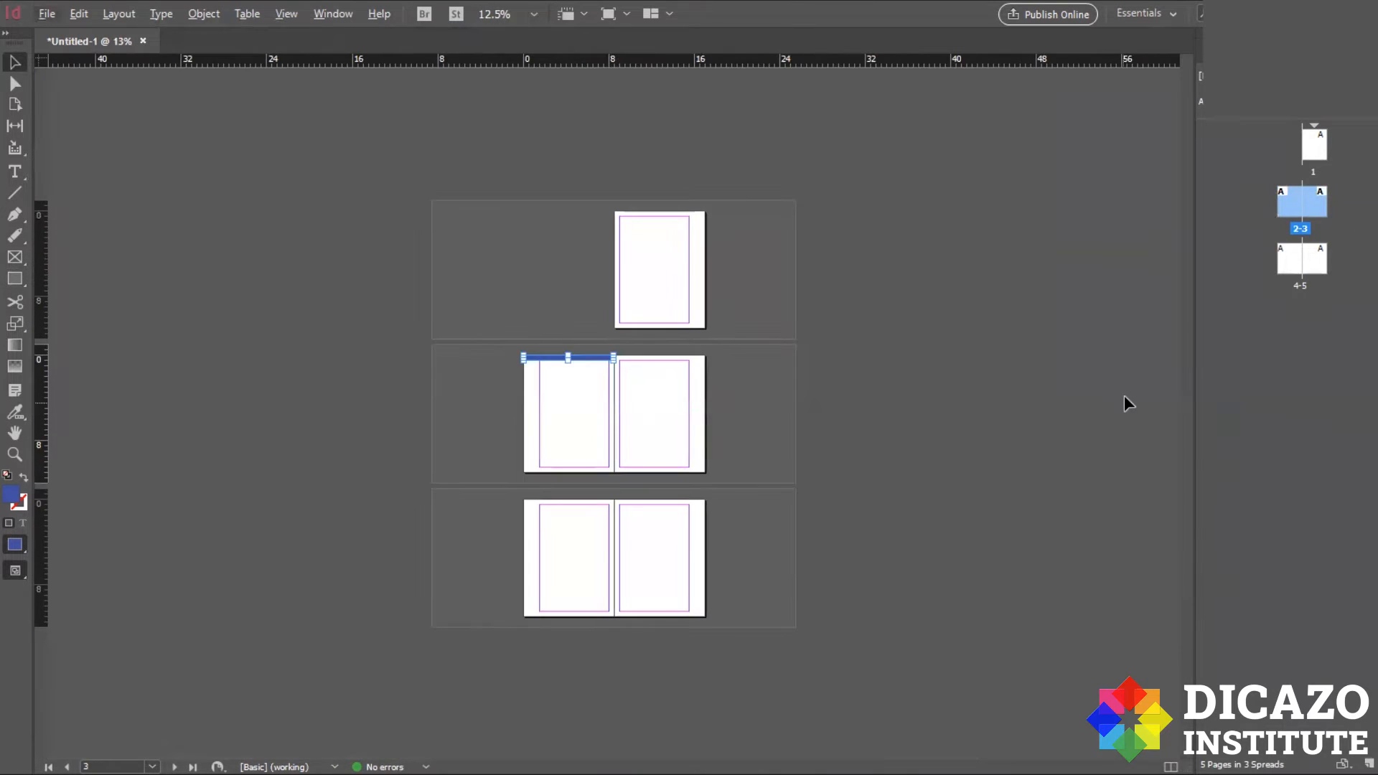
key(ctrl+equal)
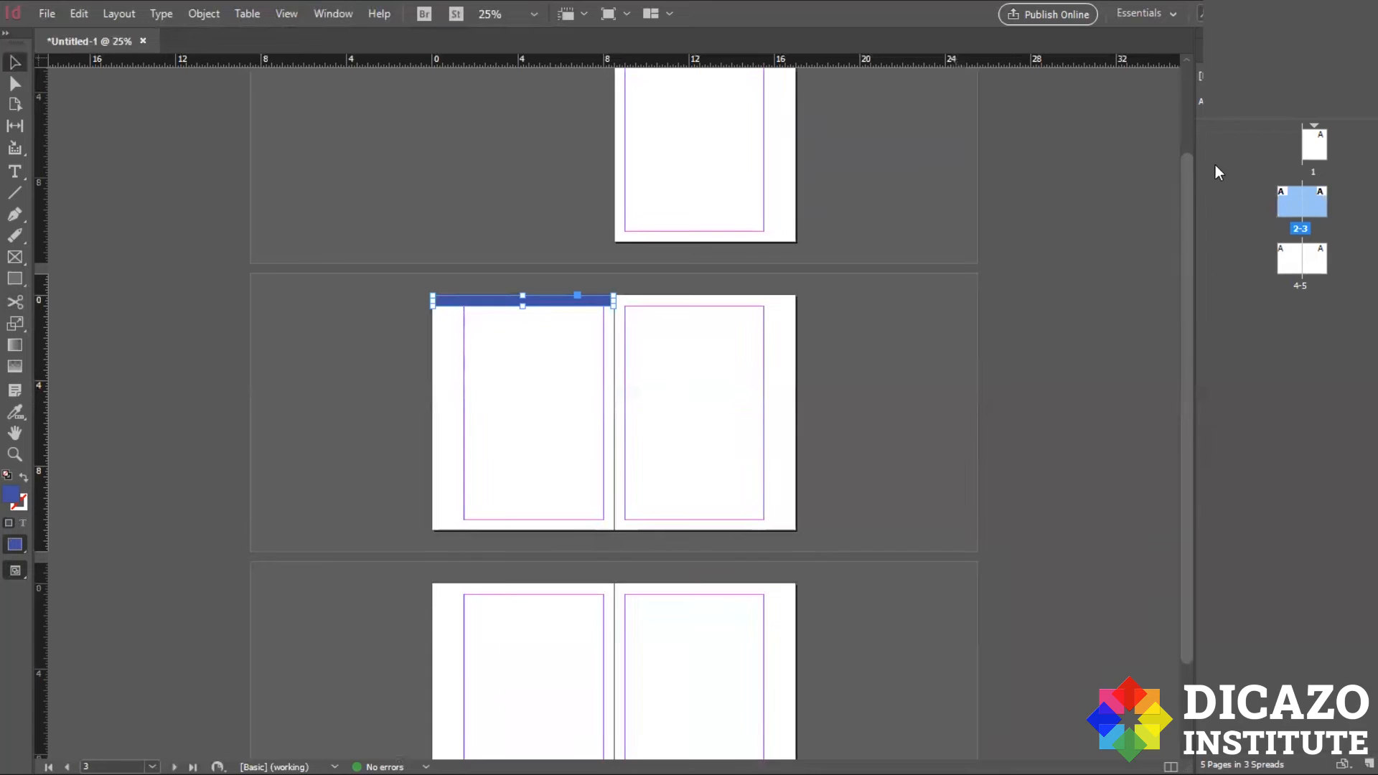
click(1224, 114)
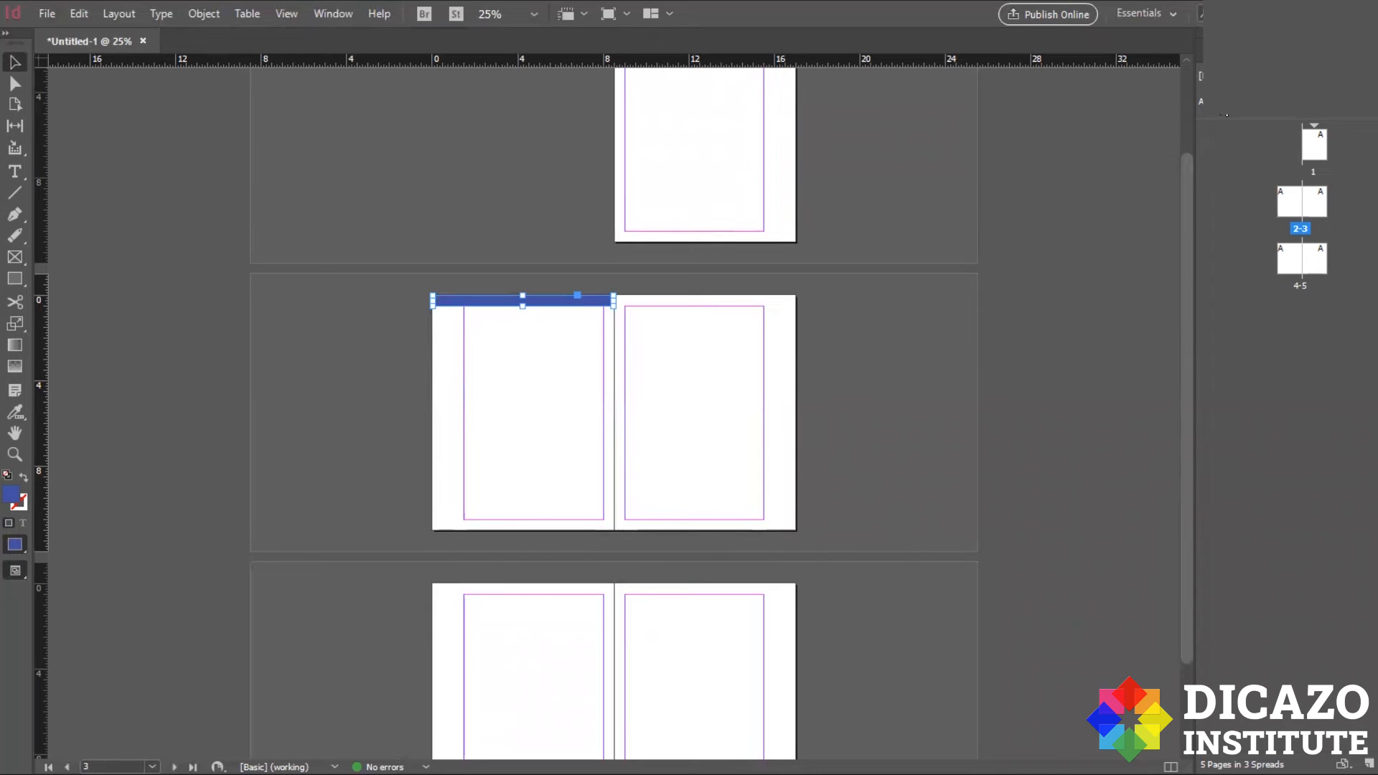
double_click(1225, 111)
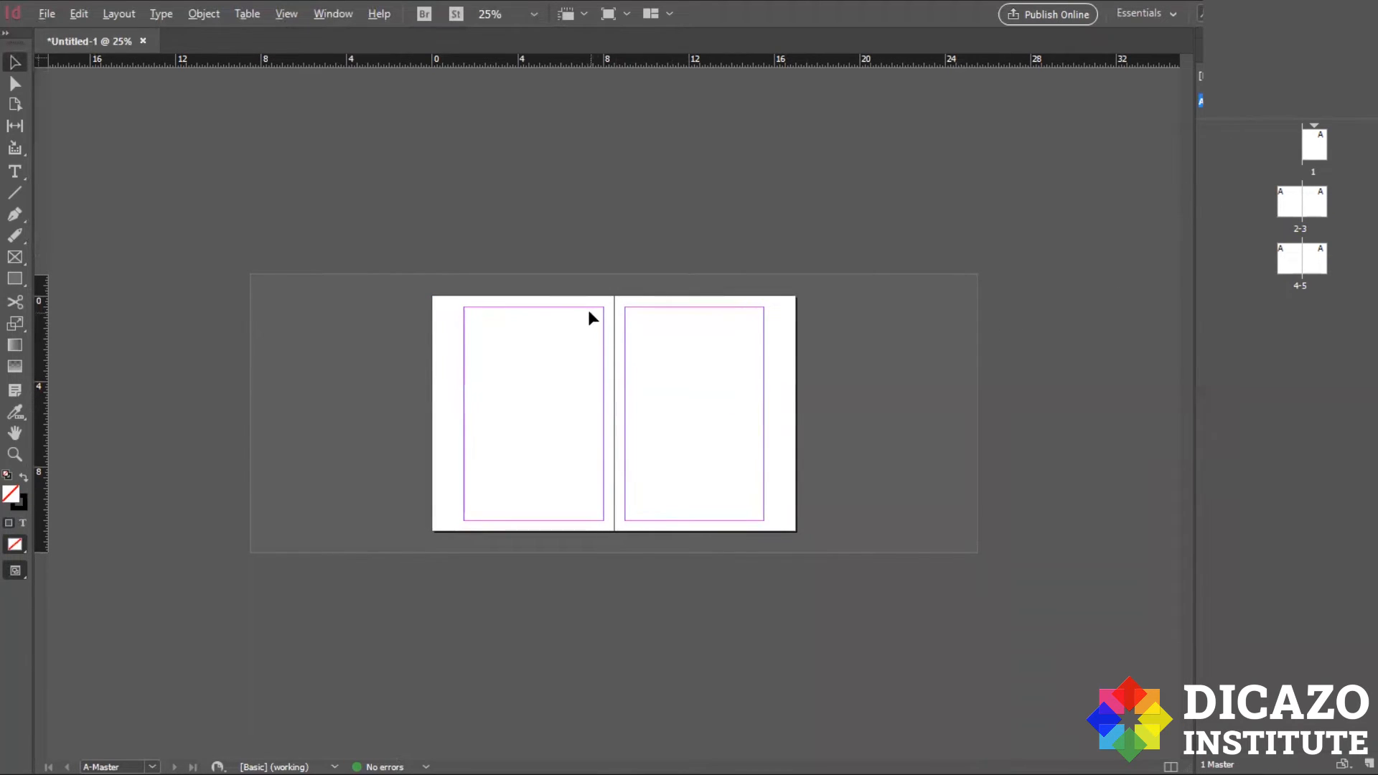
- Draw a rectangle about 8.5 in wide and 0.5 in high across the upper edge of the left master page
key(ctrl+equal)
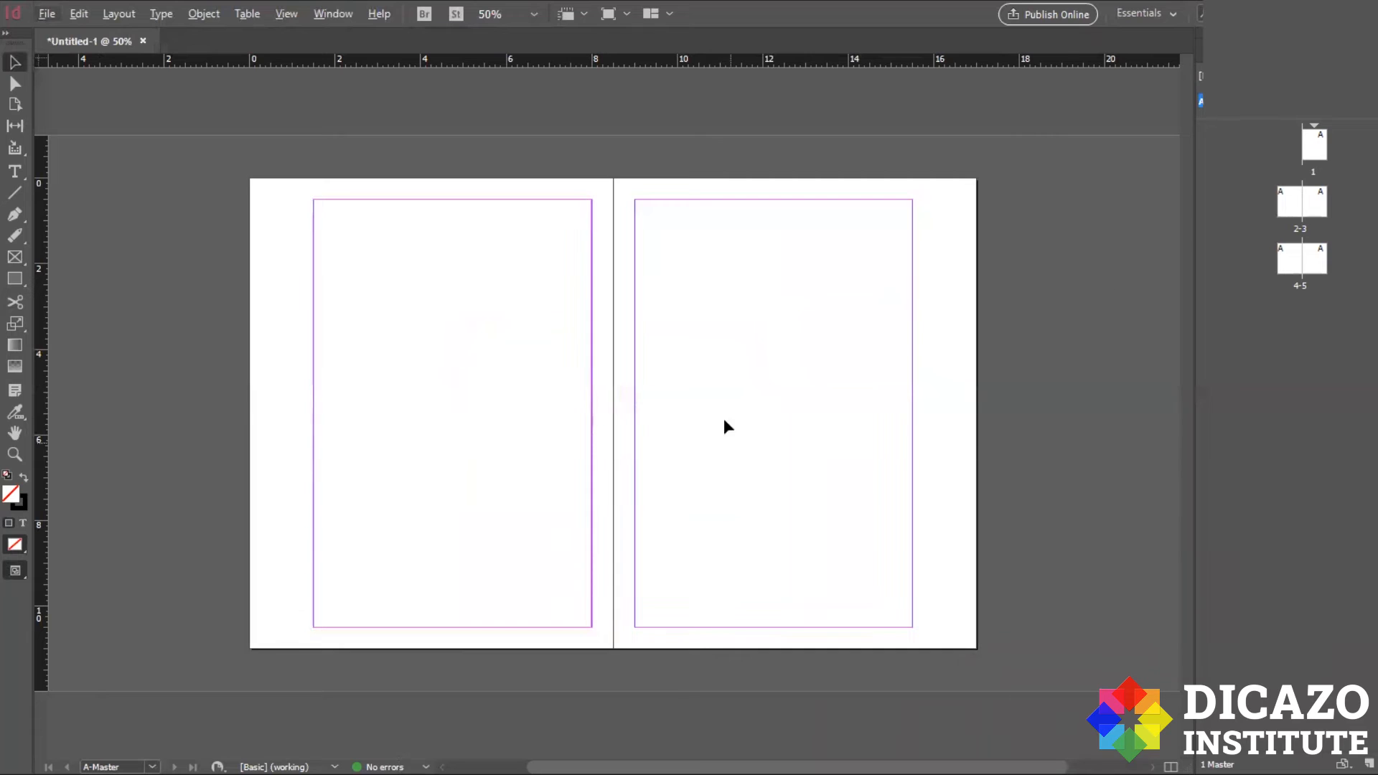
click(15, 279)
drag(247, 178, 616, 200)
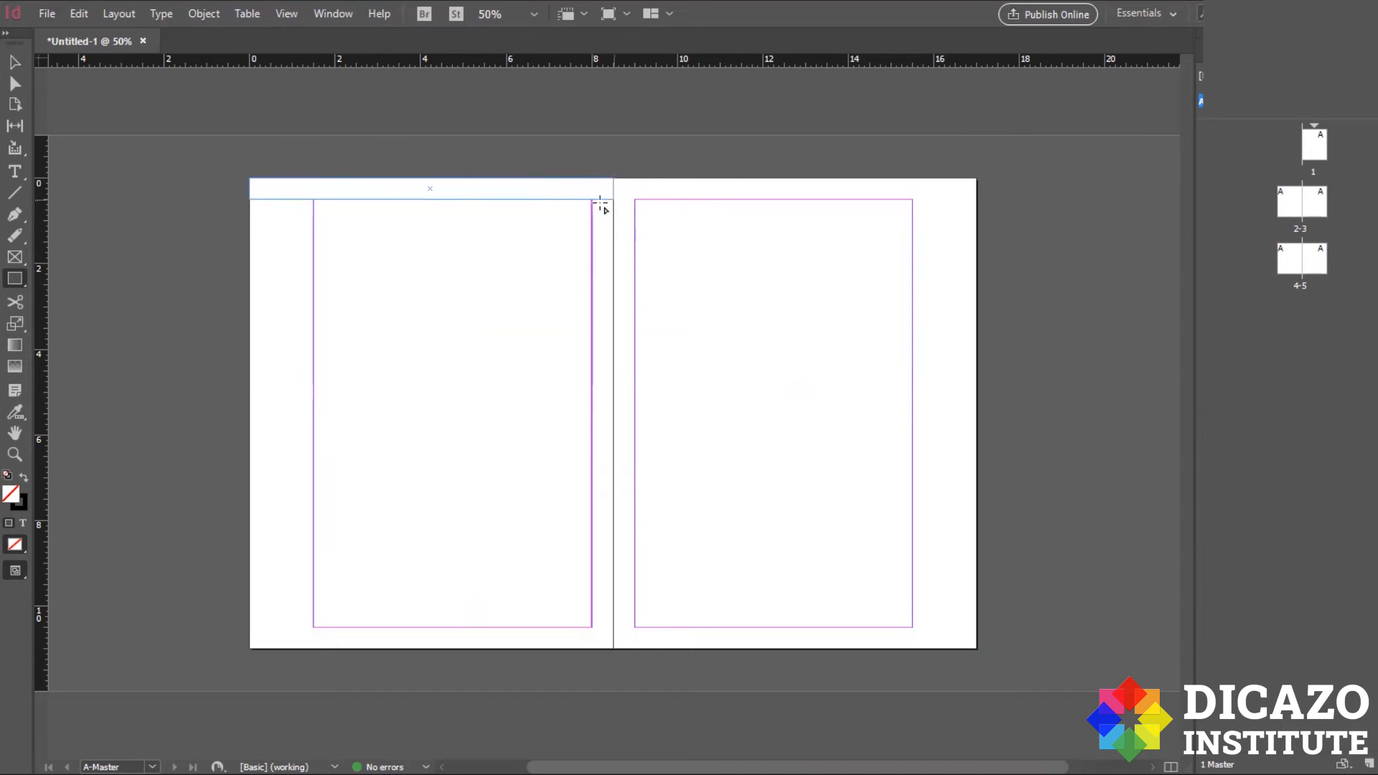
- Set the master rectangle's stroke to 0 pt and fill it with the C=0 M=100 Y=0 magenta swatch
click(1221, 48)
click(1291, 255)
click(1217, 227)
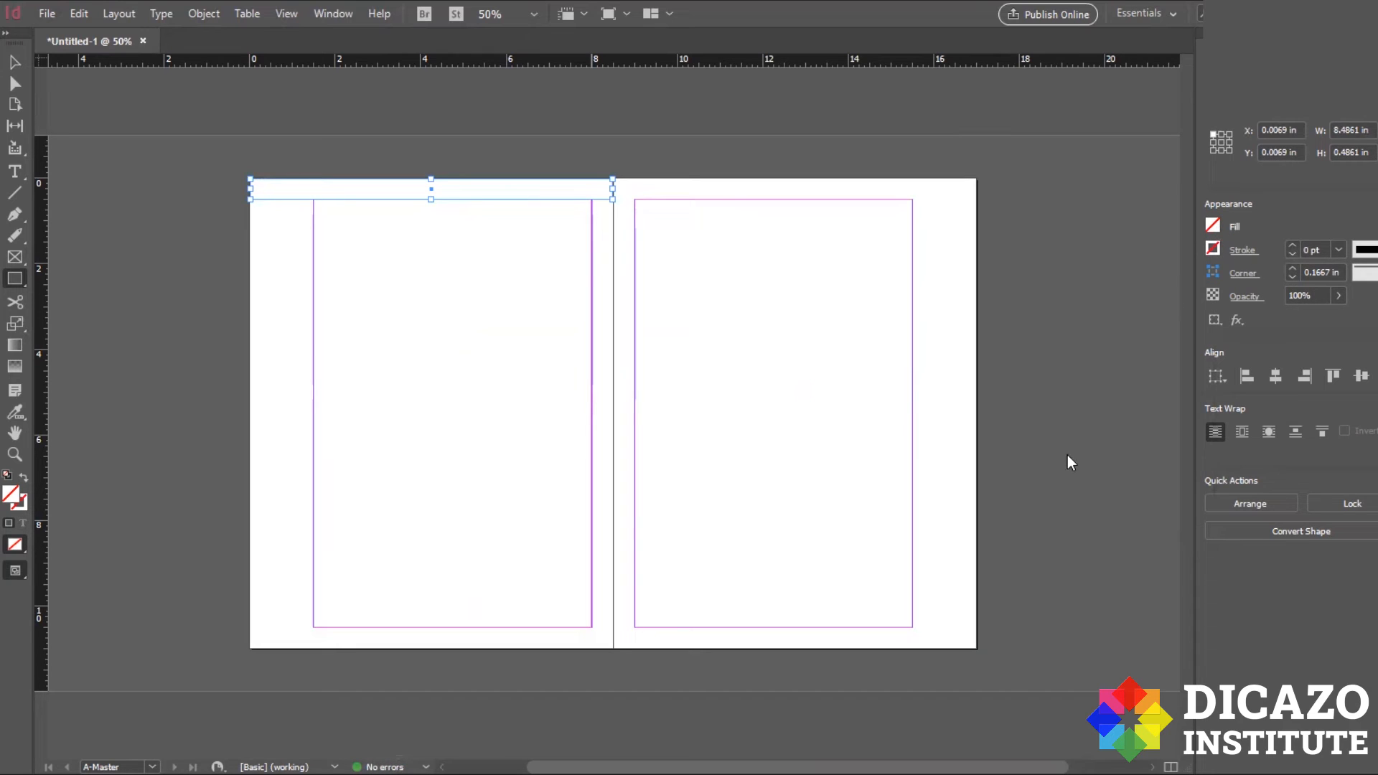
click(1073, 435)
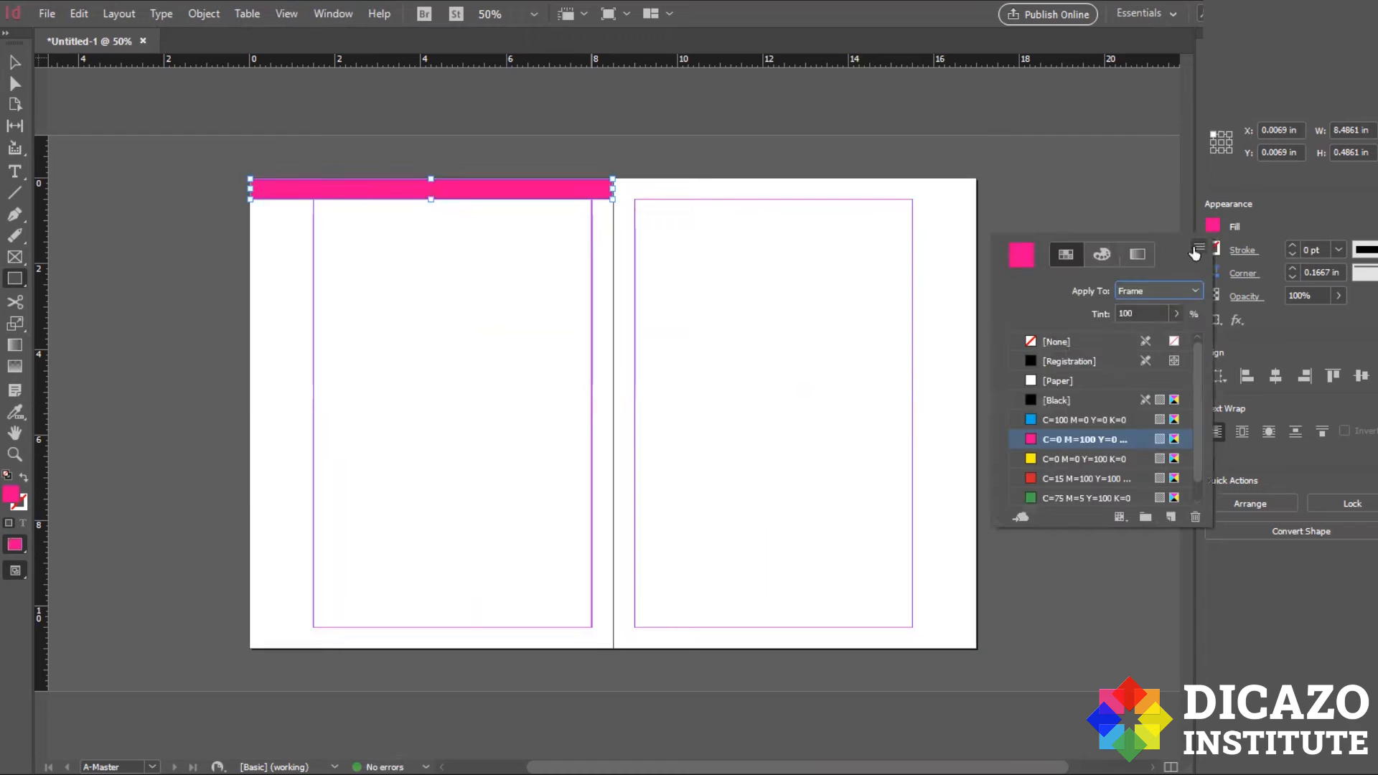
click(1333, 205)
- Examine the A-Master spread with its magenta band and the document pages that use this master
key(ctrl+minus)
key(ctrl+minus)
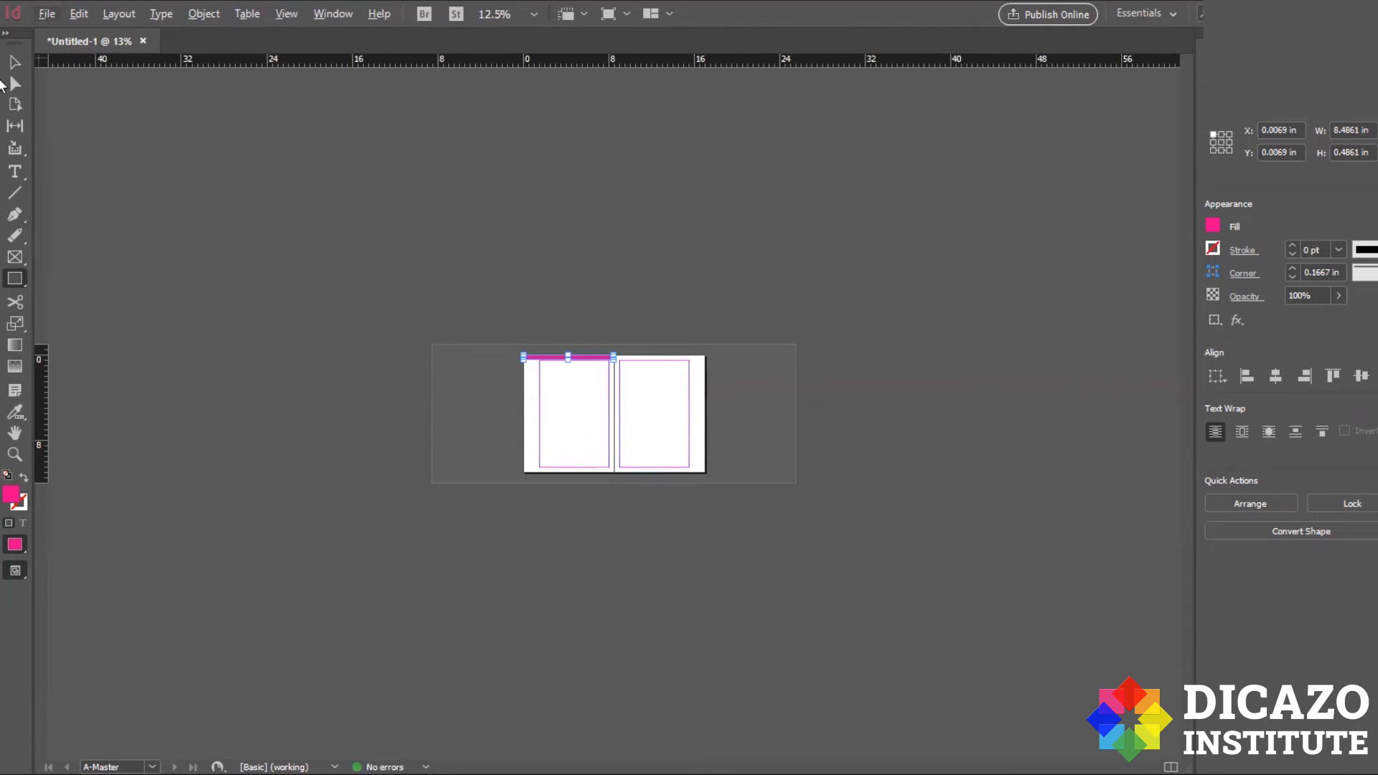
click(13, 63)
key(F12)
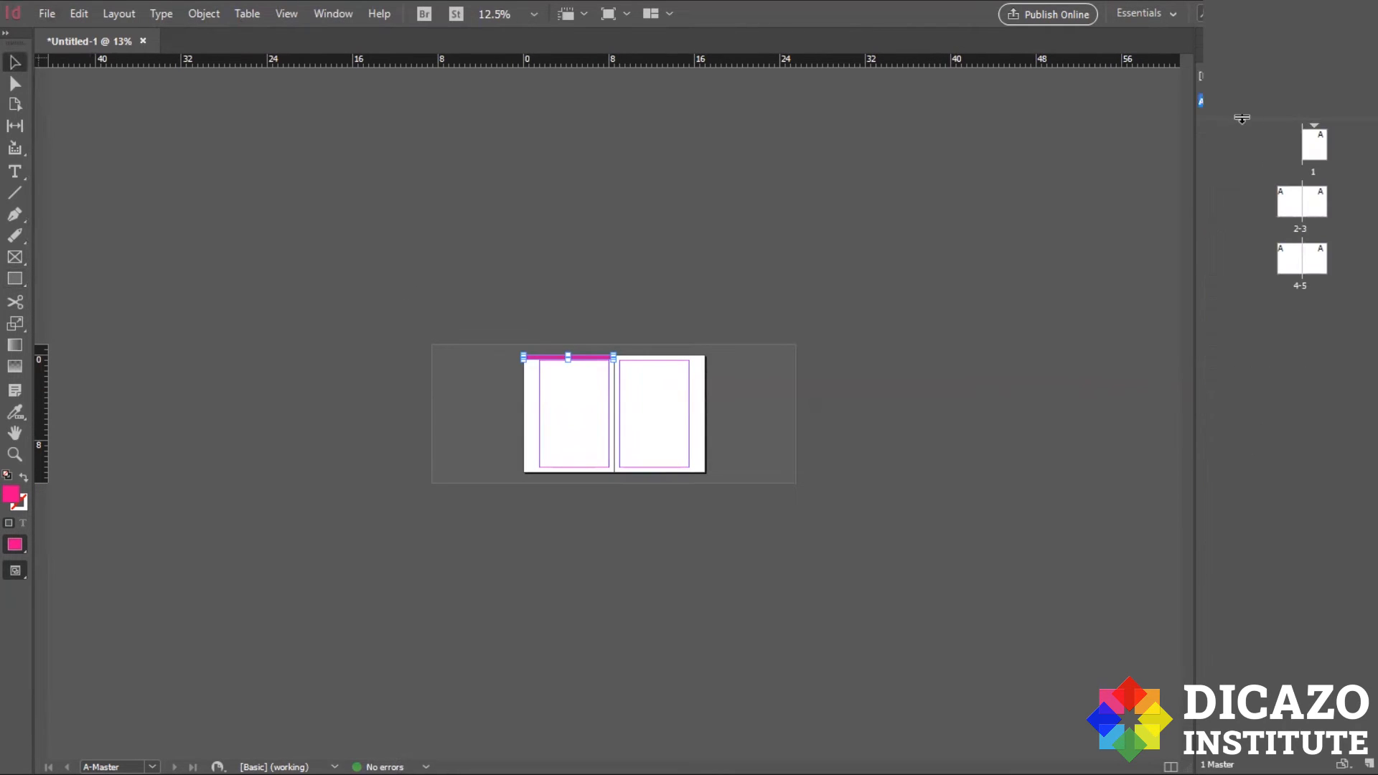
click(1287, 205)
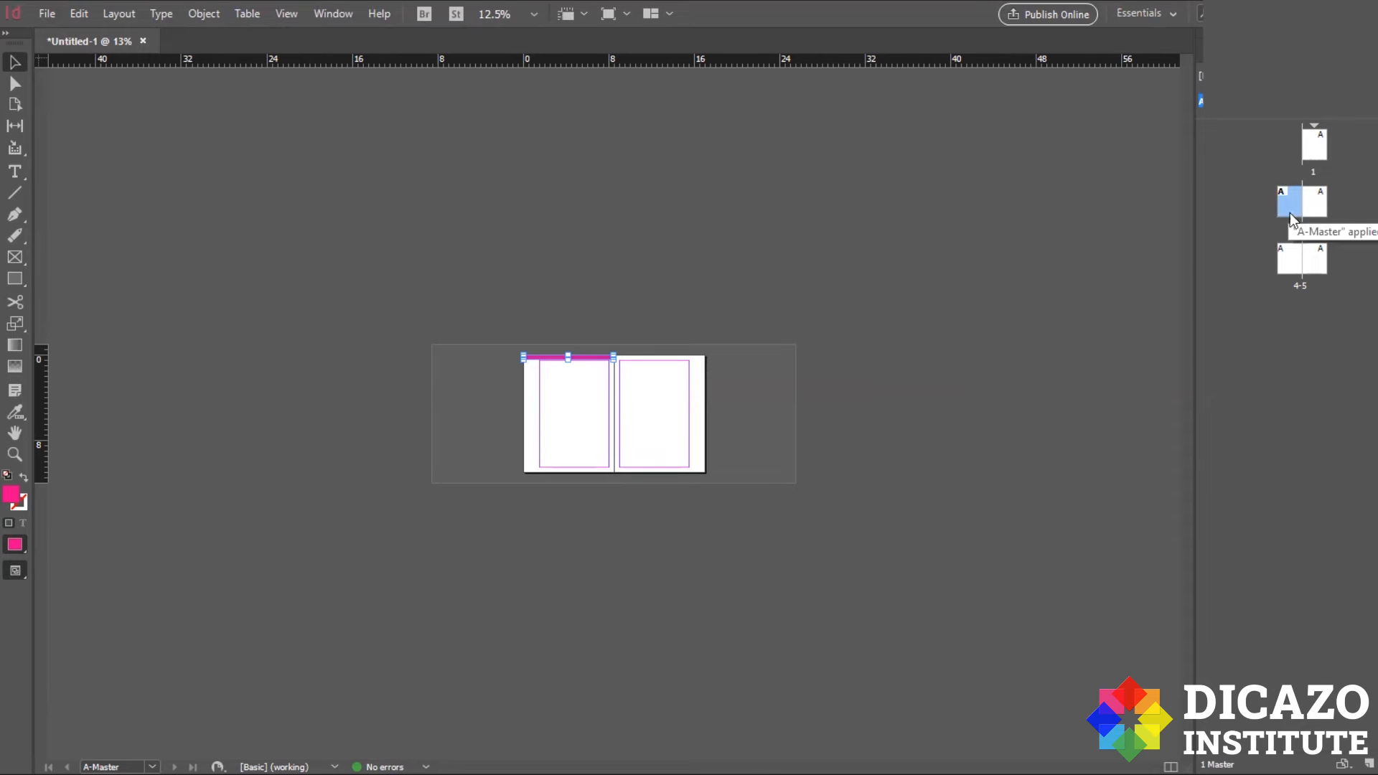
click(1320, 305)
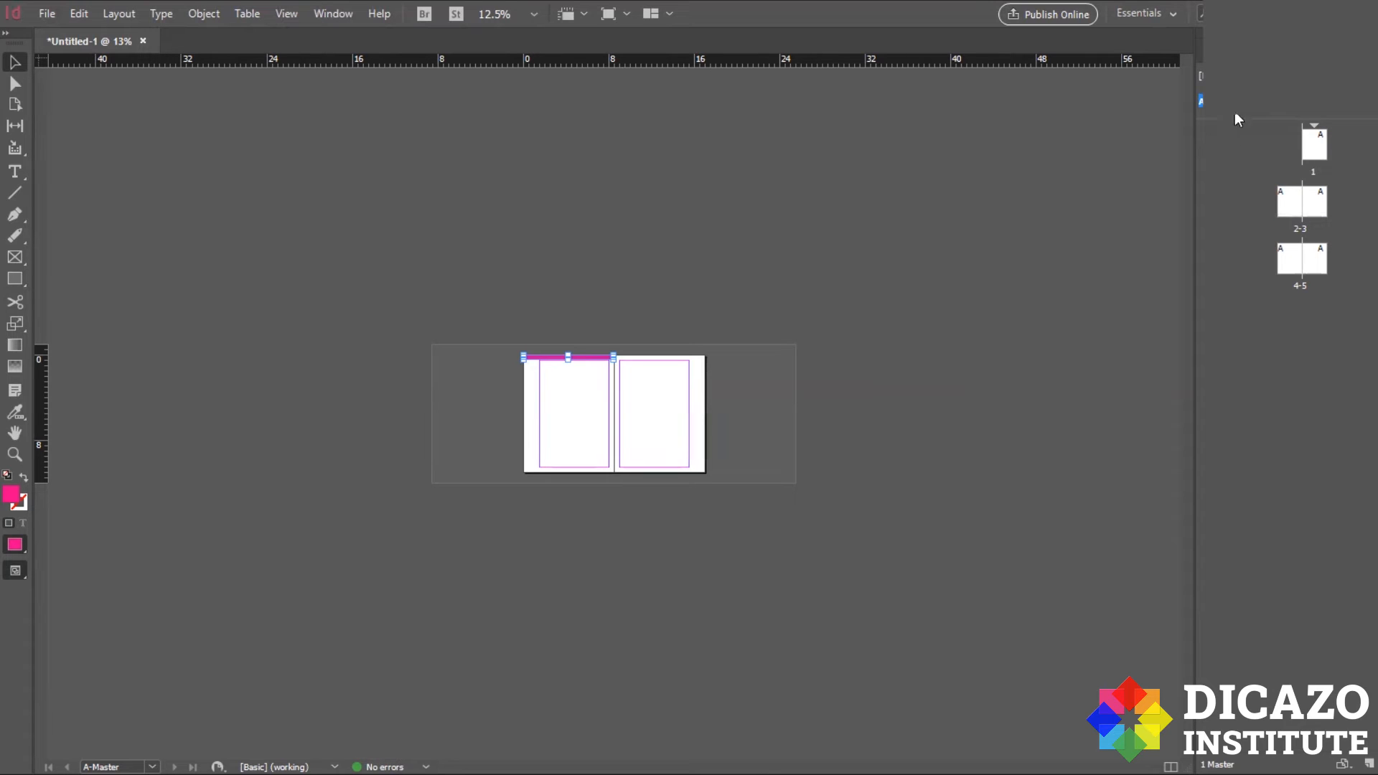
click(1323, 206)
scroll(611, 330, down, 1)
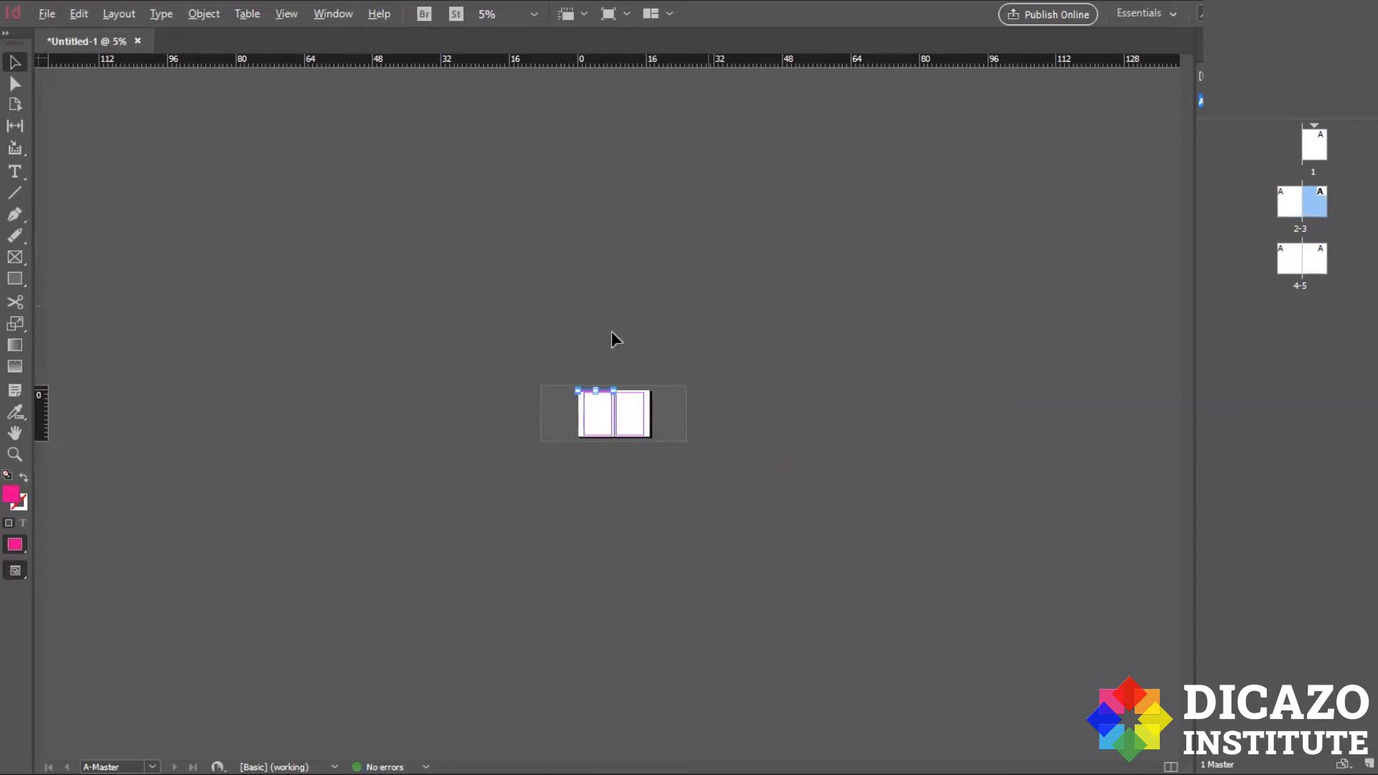
scroll(618, 388, up, 3)
click(1293, 305)
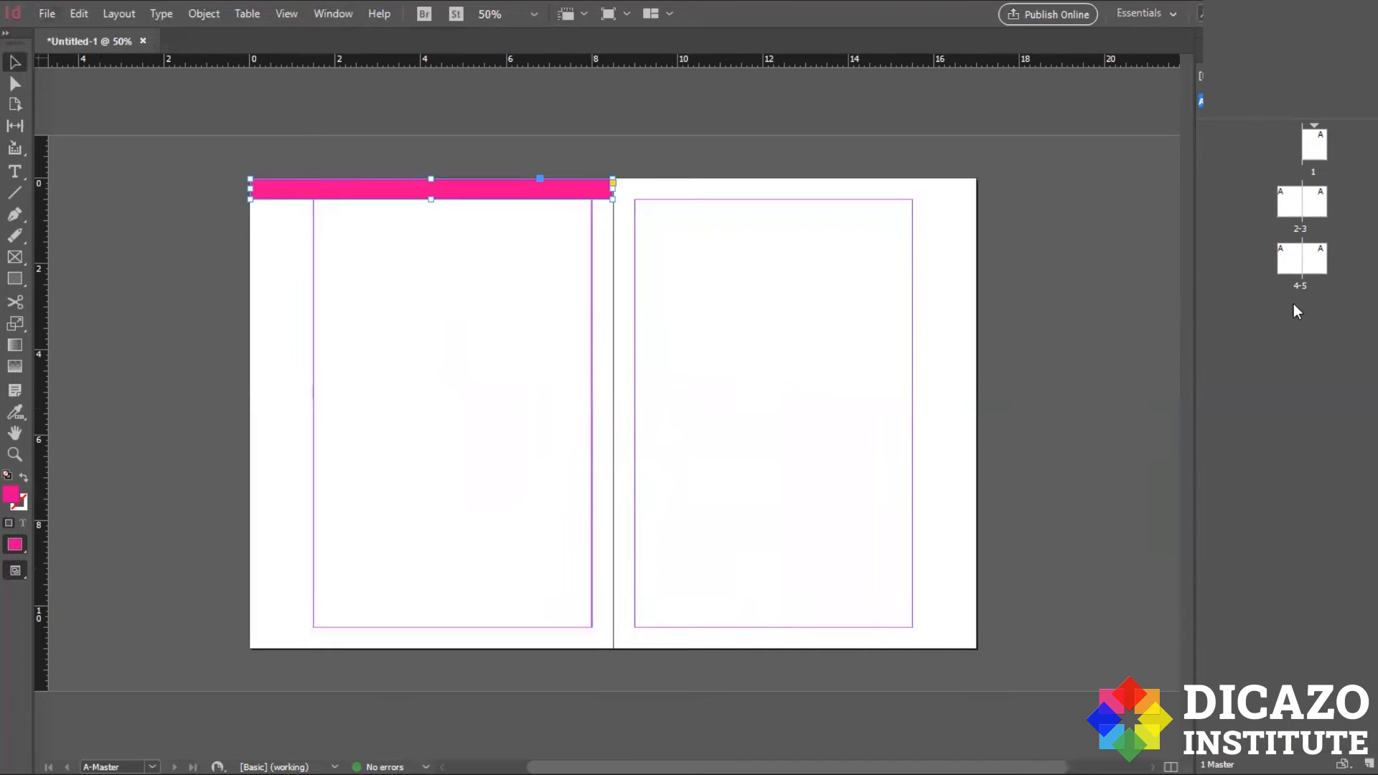
click(1321, 146)
click(1290, 200)
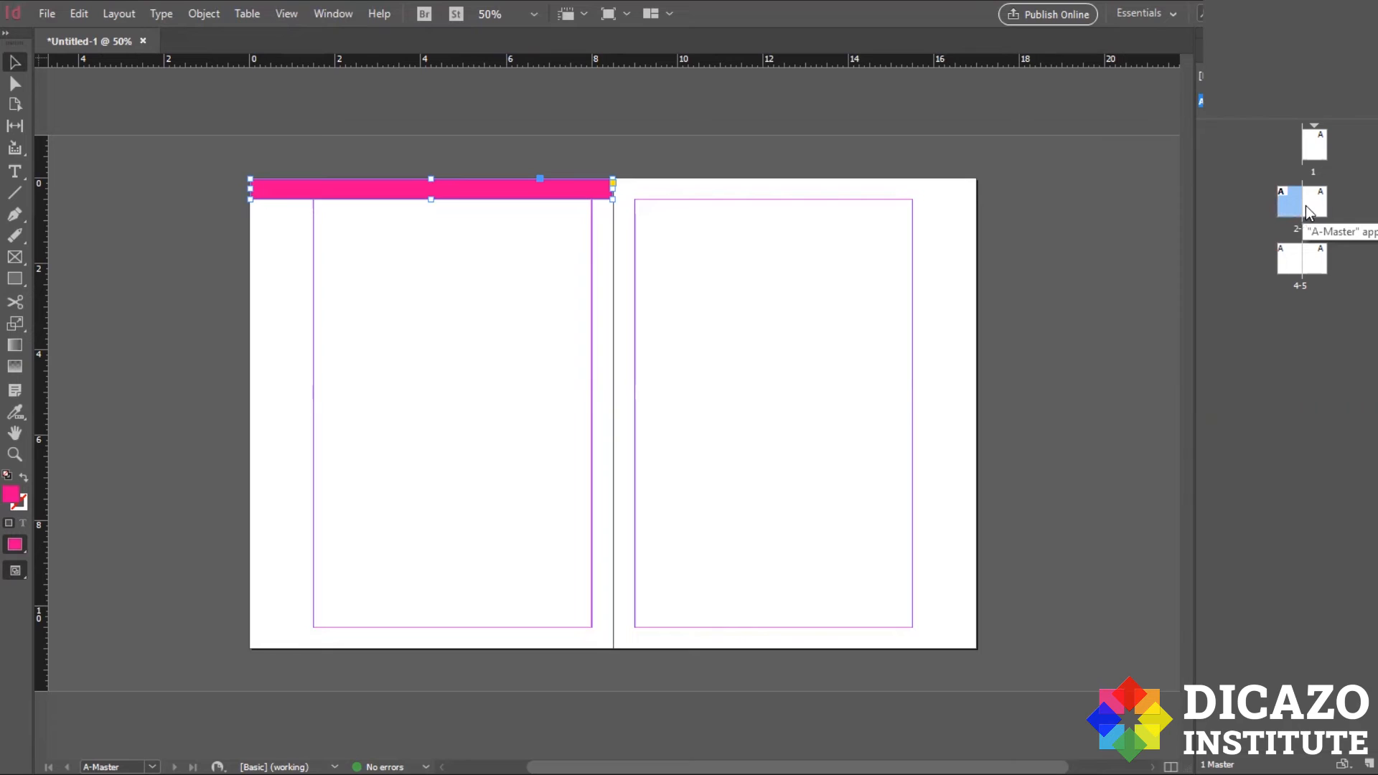
click(1308, 205)
click(1290, 202)
click(1231, 187)
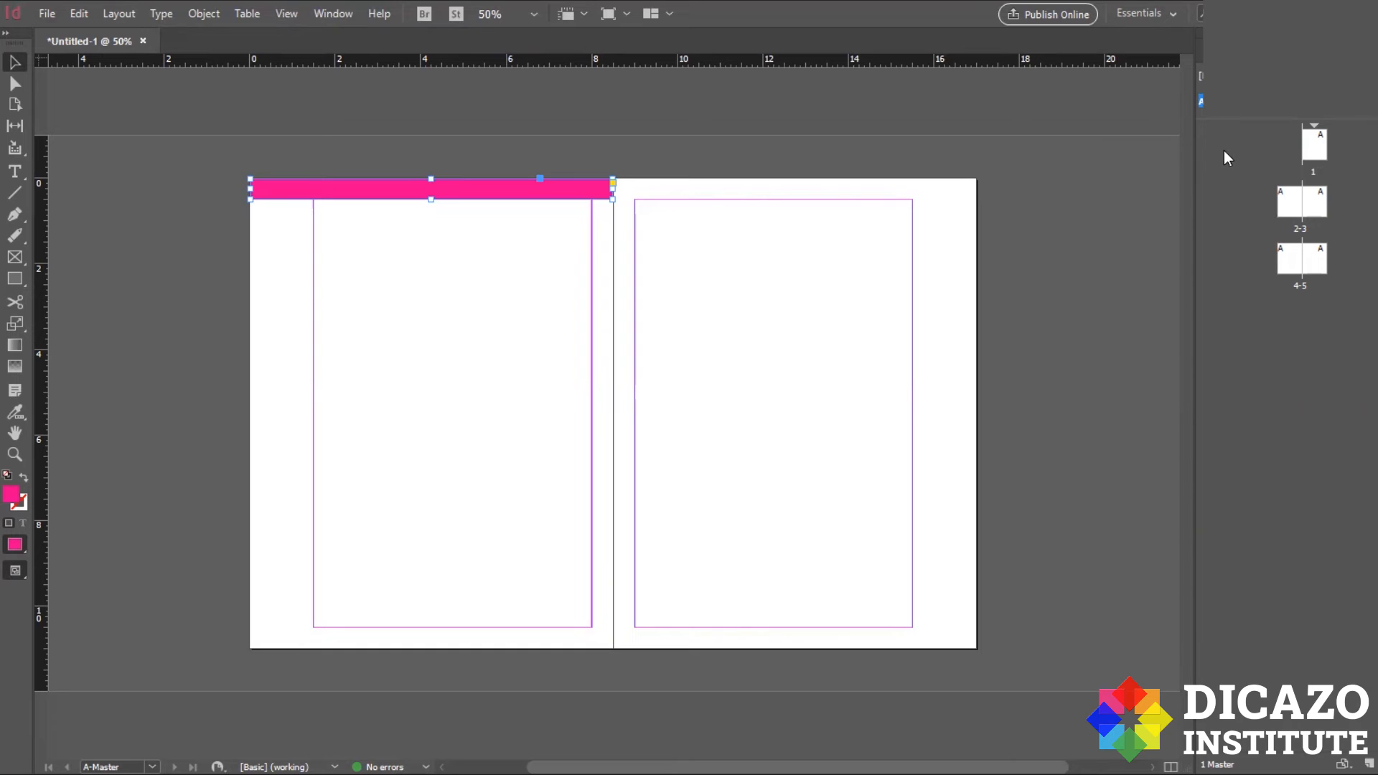
key(ctrl+a)
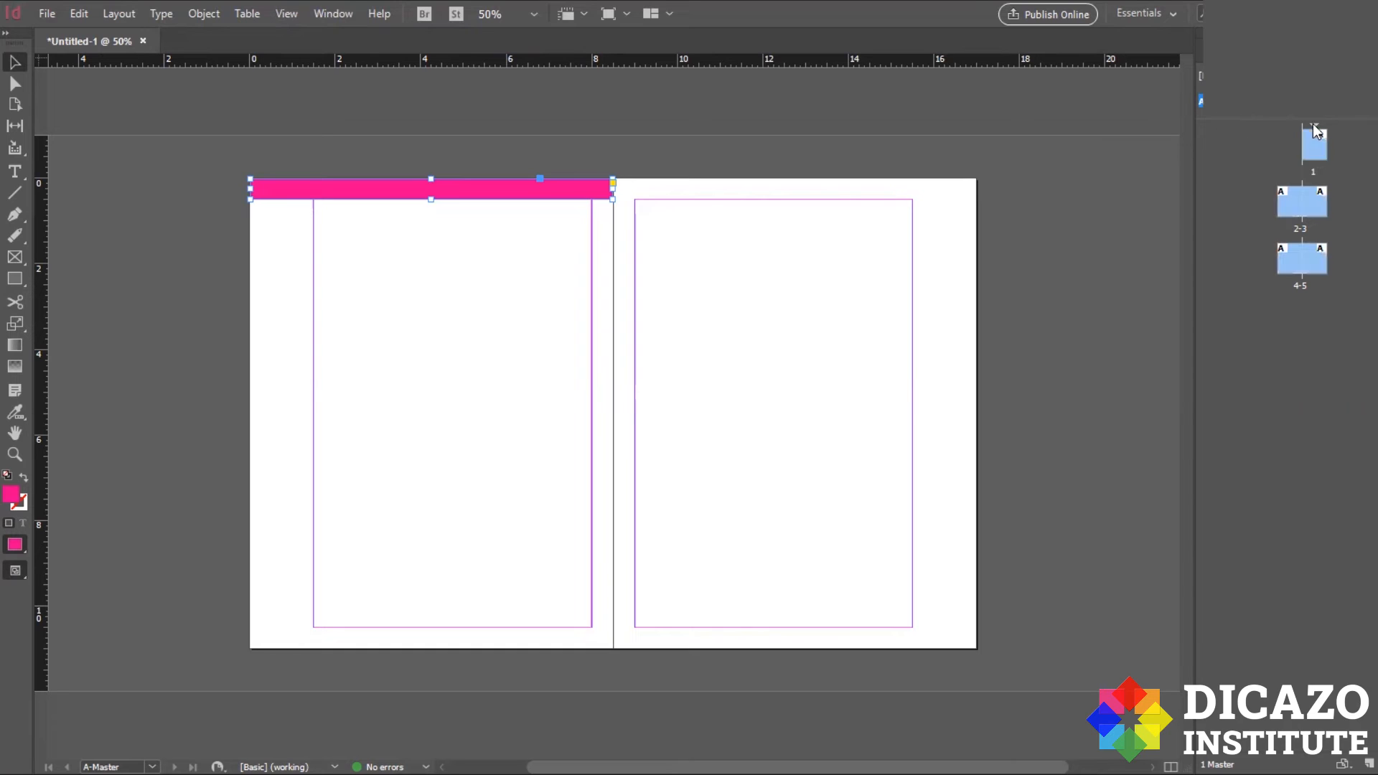
click(1303, 133)
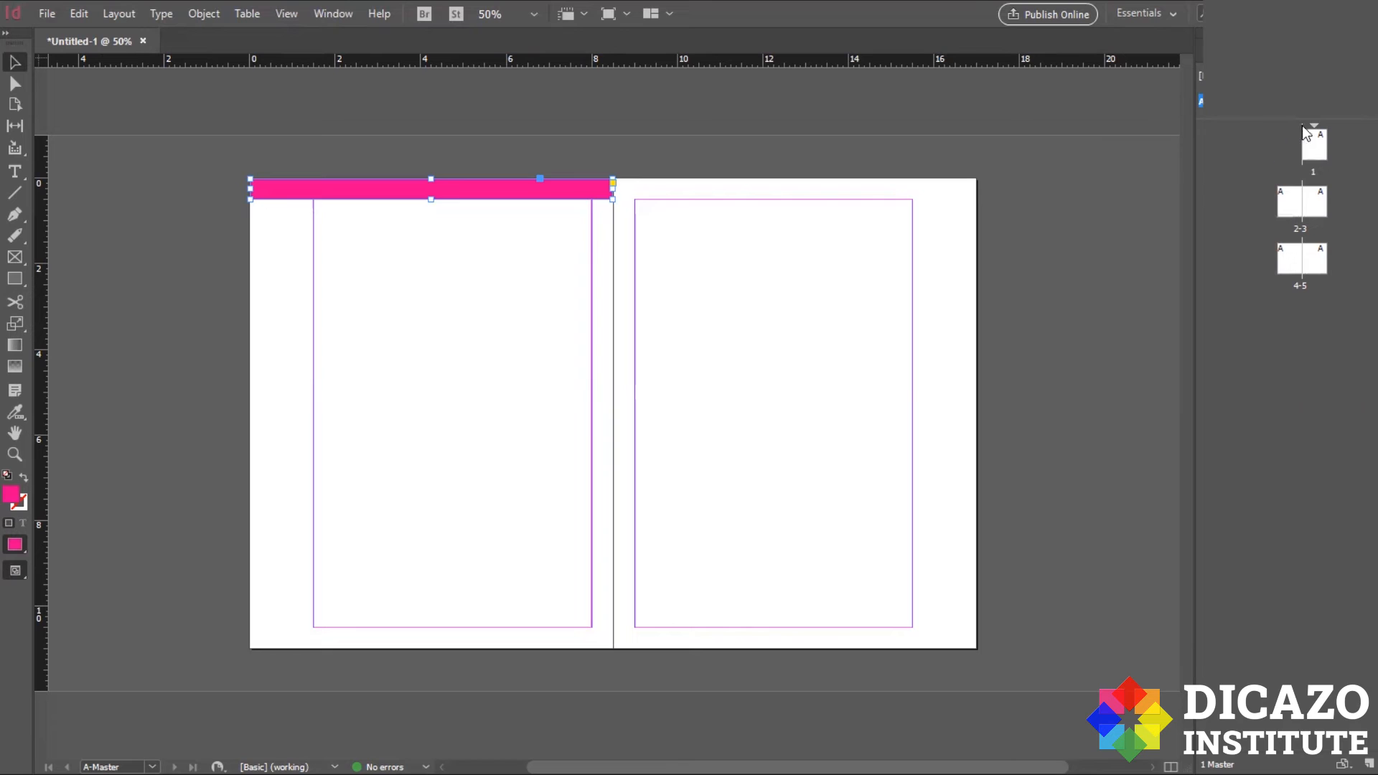
key(ctrl+a)
click(1224, 115)
right_click(1224, 115)
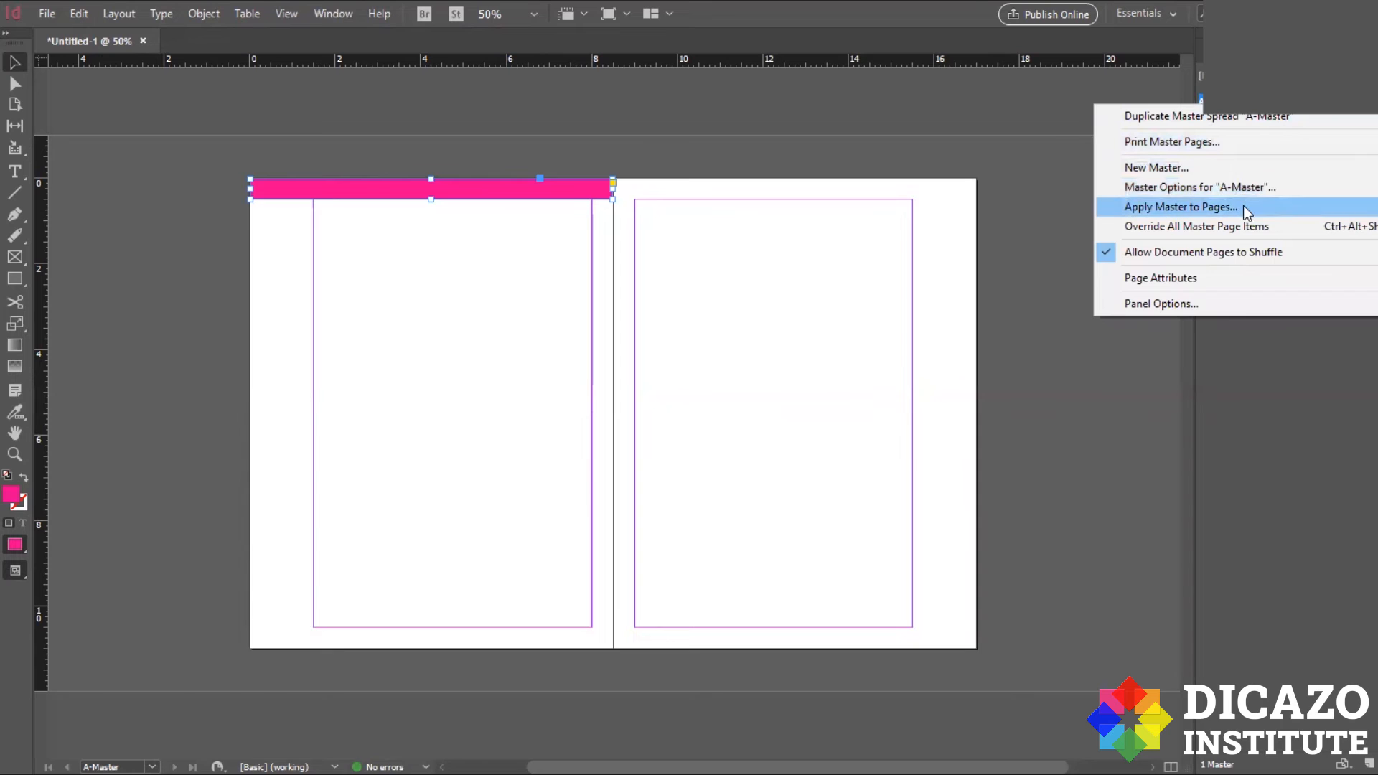
click(1307, 369)
key(ctrl+minus)
key(ctrl+equal)
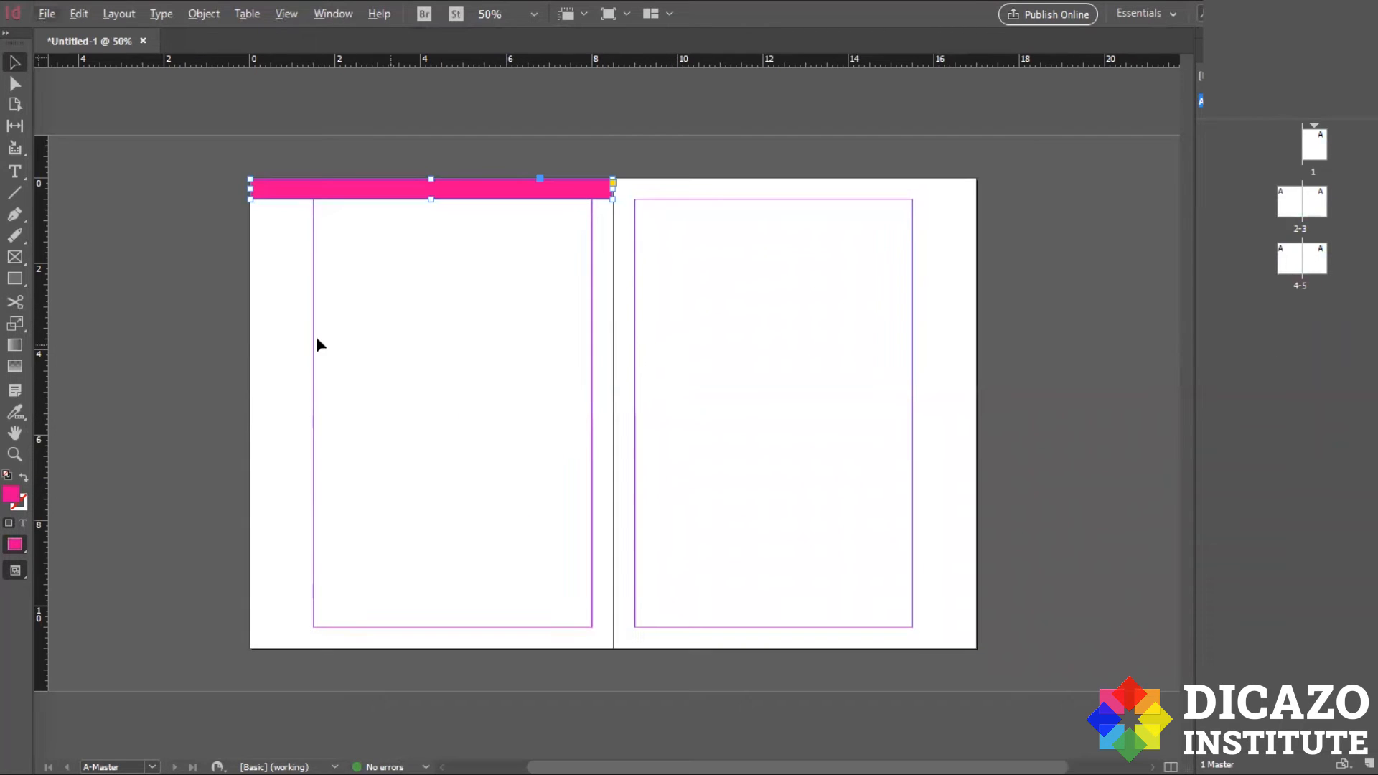
click(176, 317)
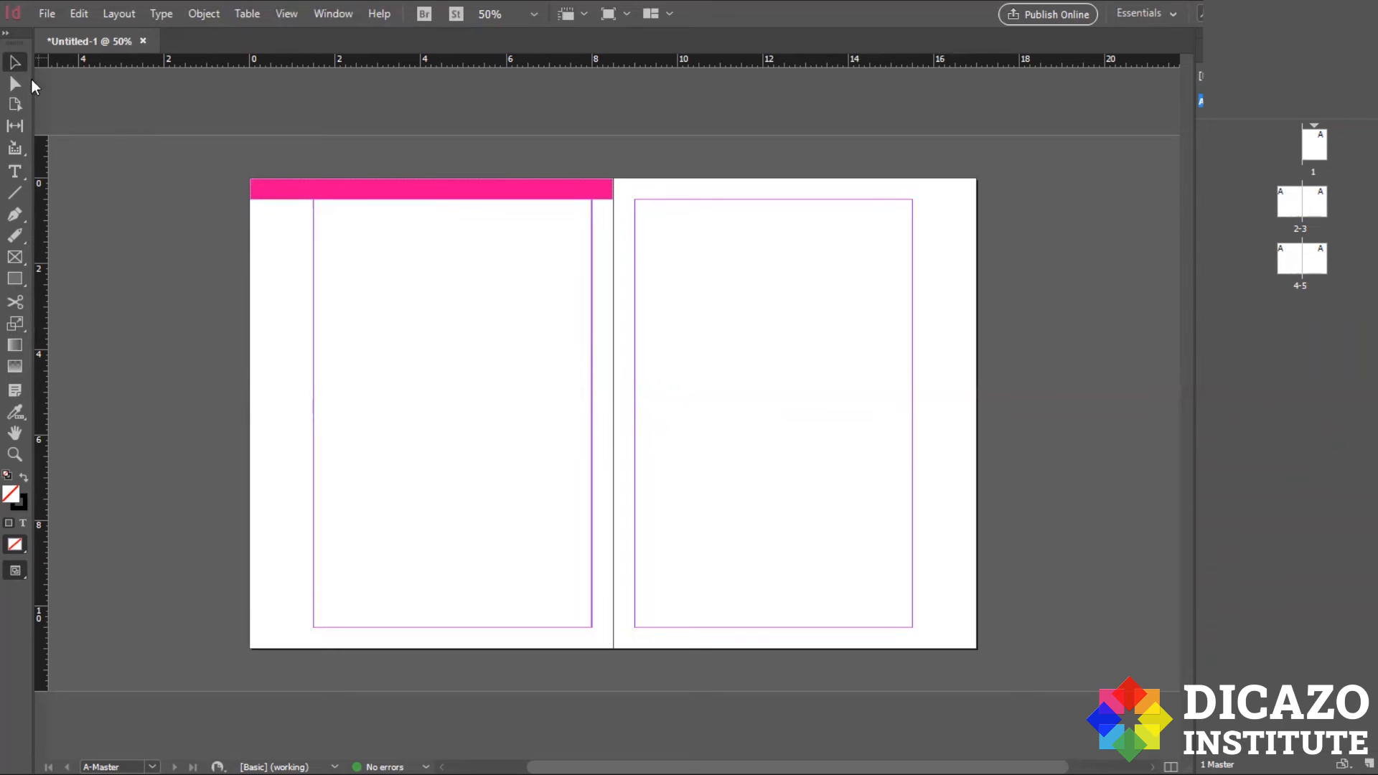
key(ctrl+a)
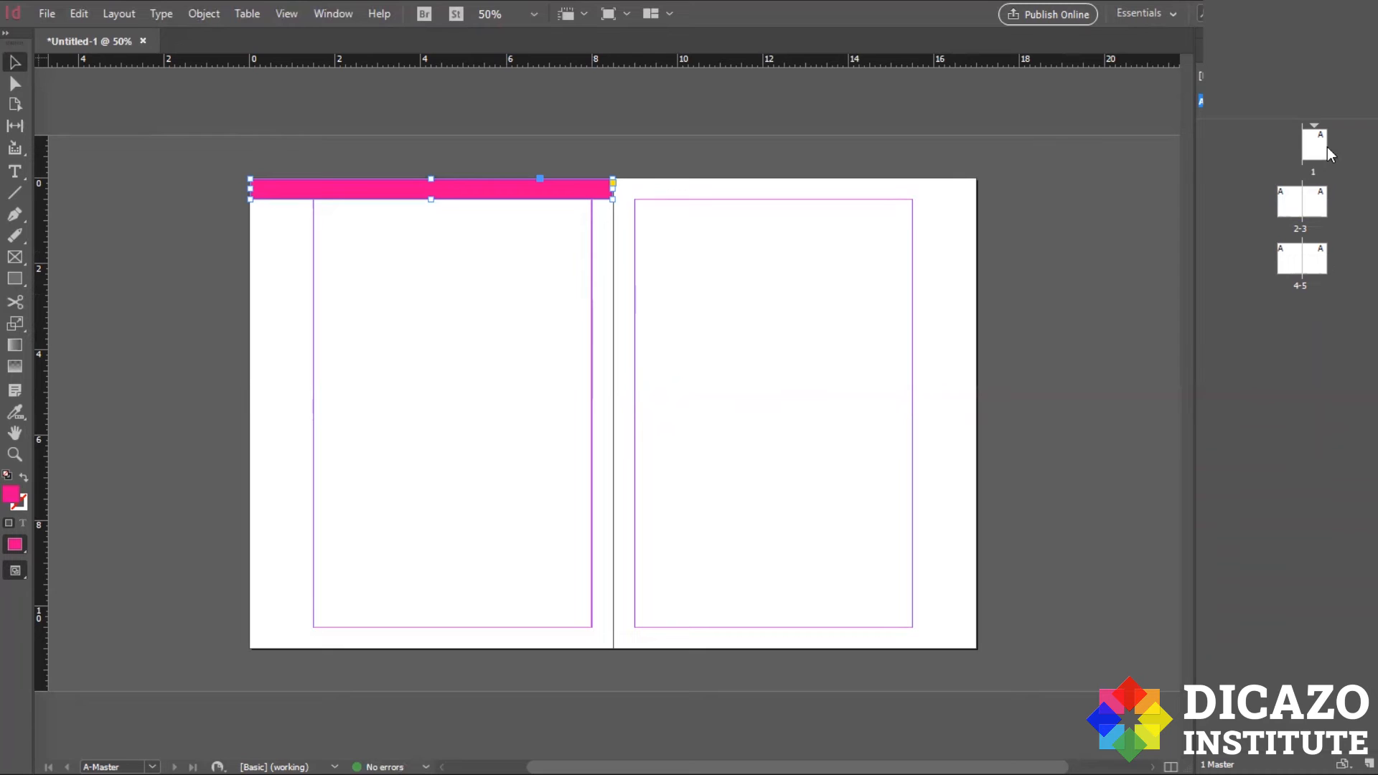
- Return from the master to the document pages and delete the blue band covering the master band on page 2
double_click(1313, 172)
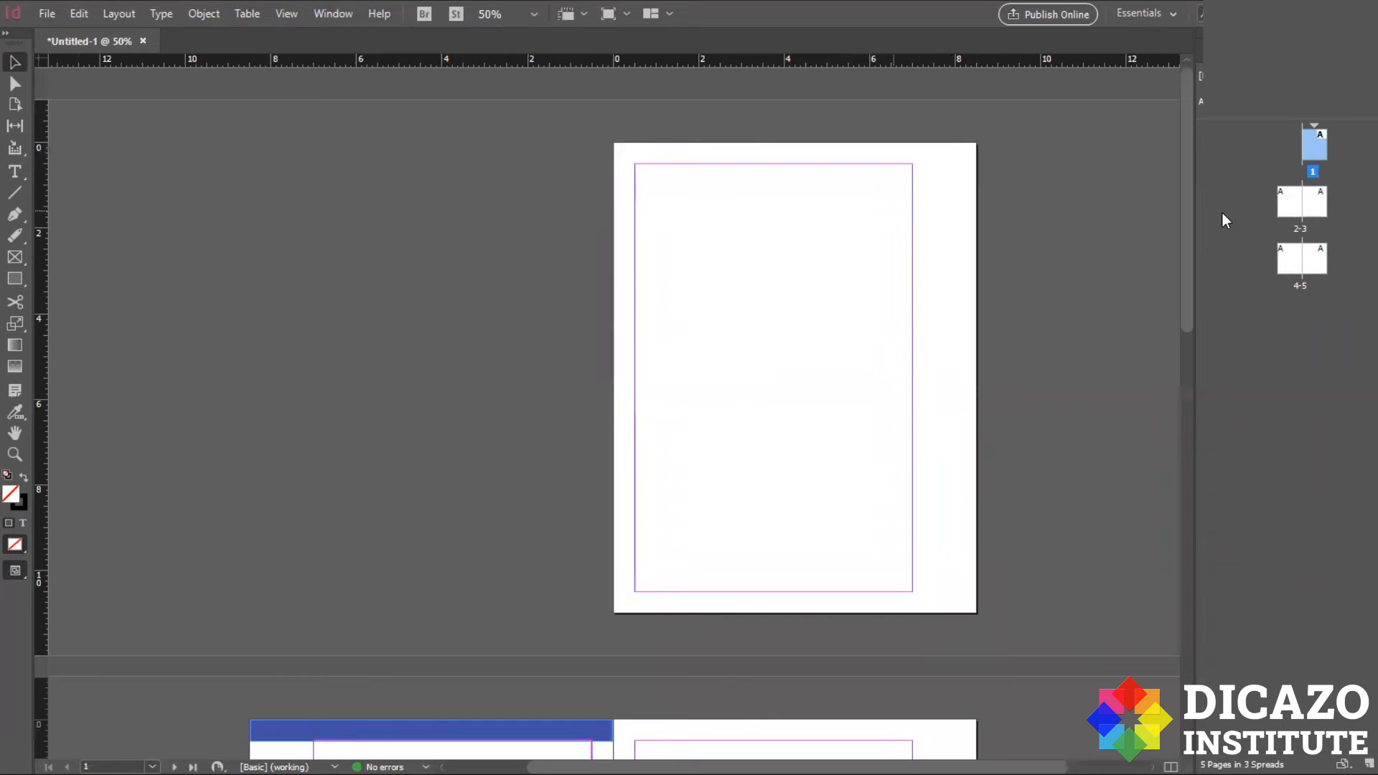
scroll(616, 238, down, 2)
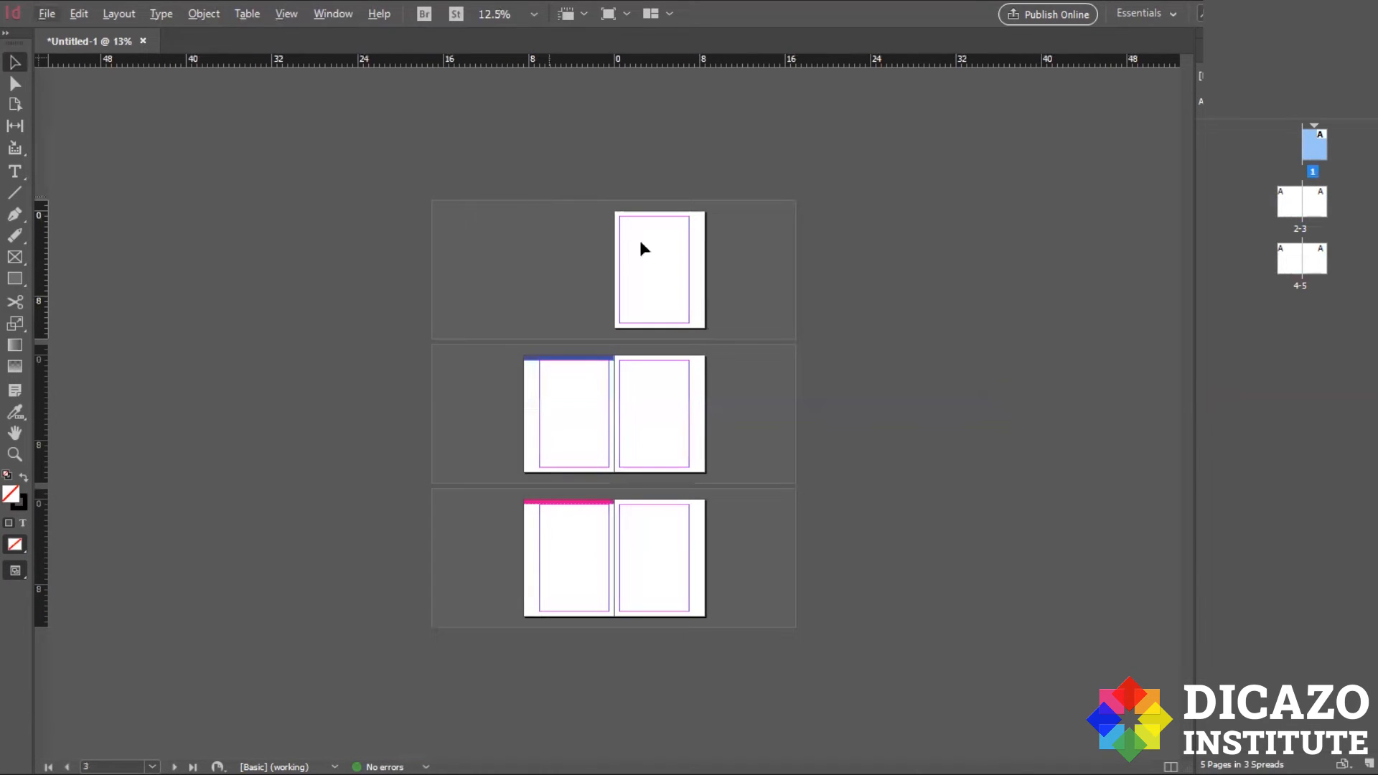
scroll(551, 417, up, 2)
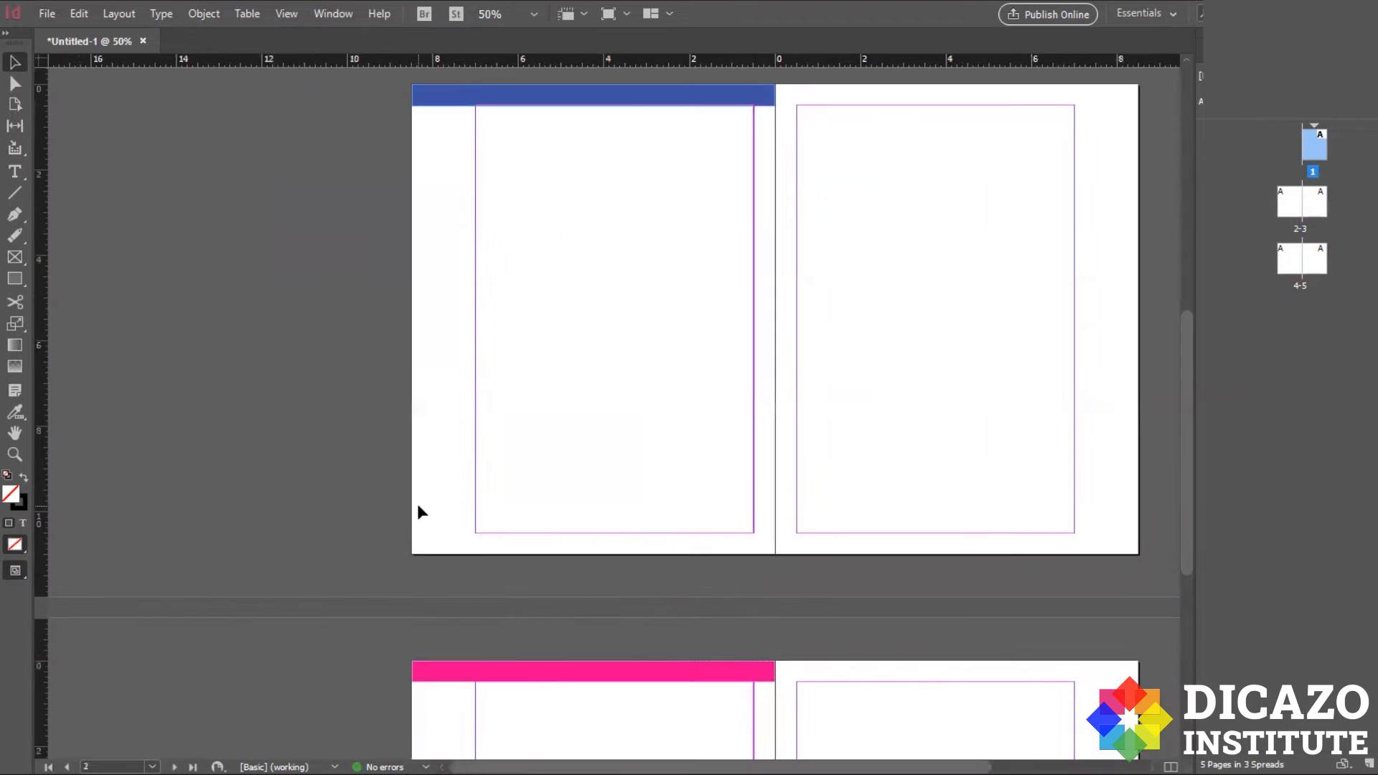
click(605, 679)
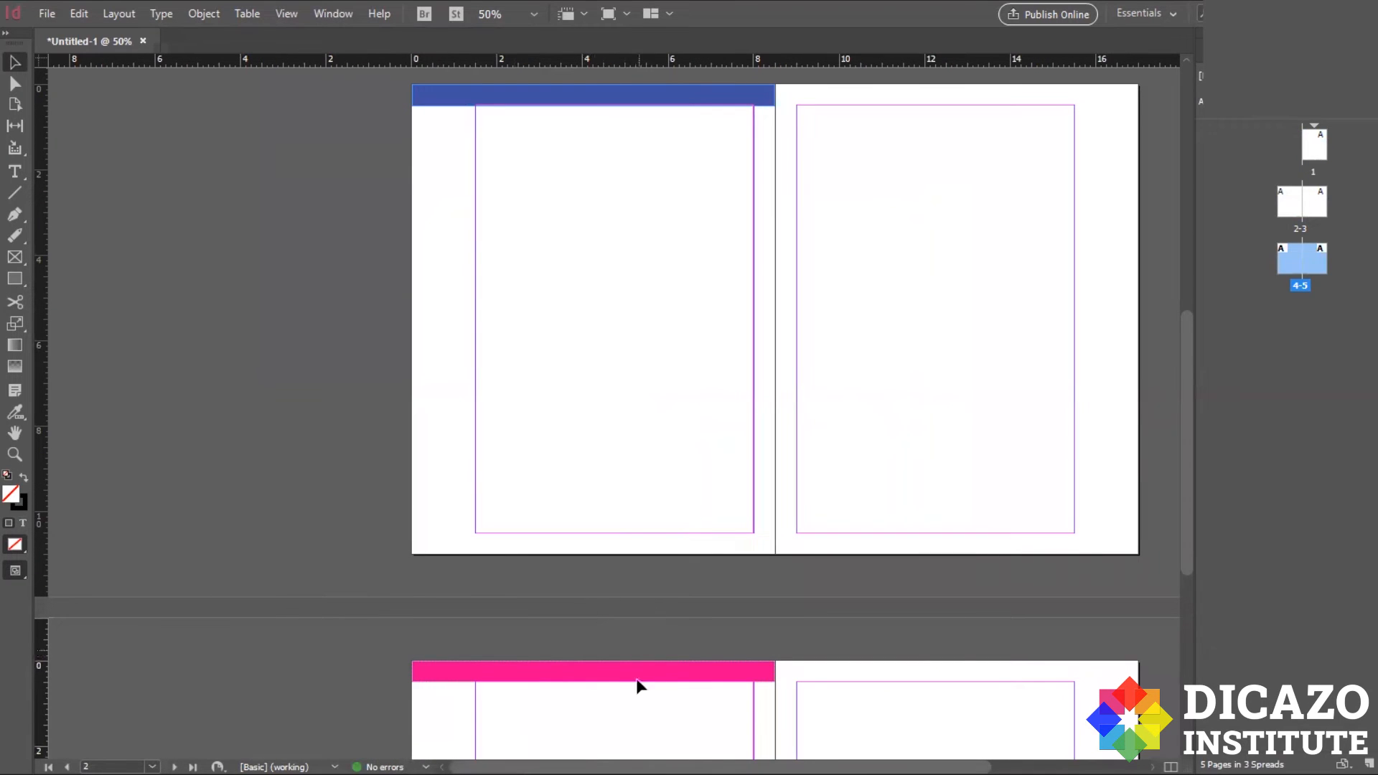
scroll(661, 614, up, 4)
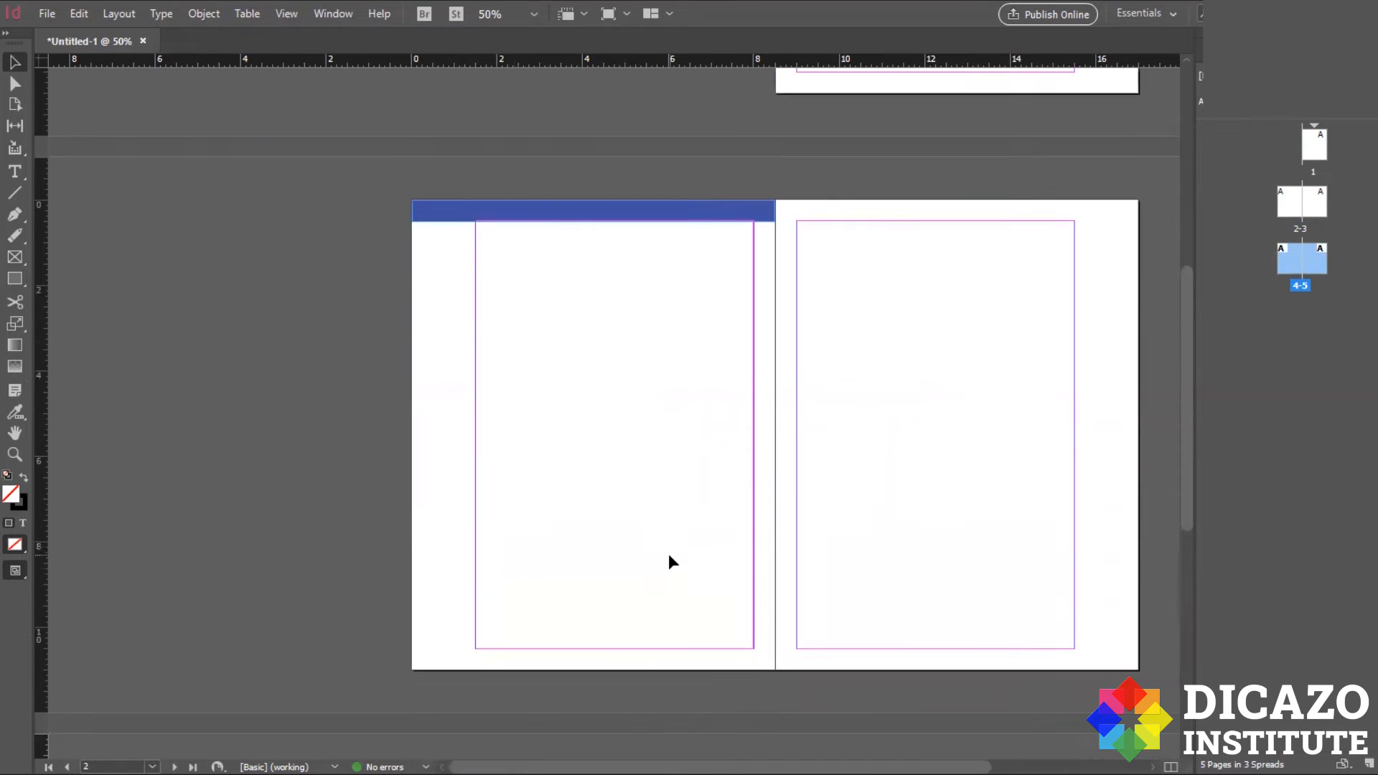
click(667, 442)
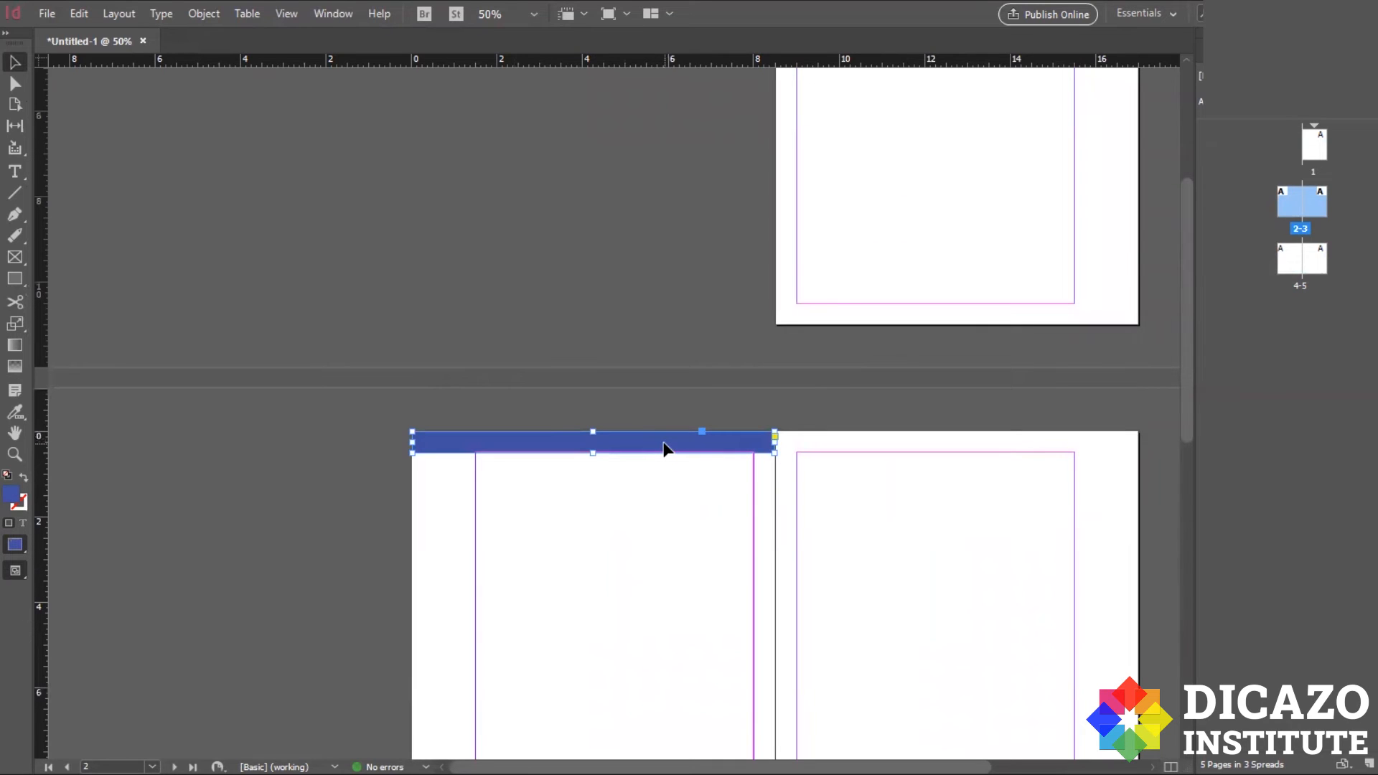
drag(667, 446, 687, 510)
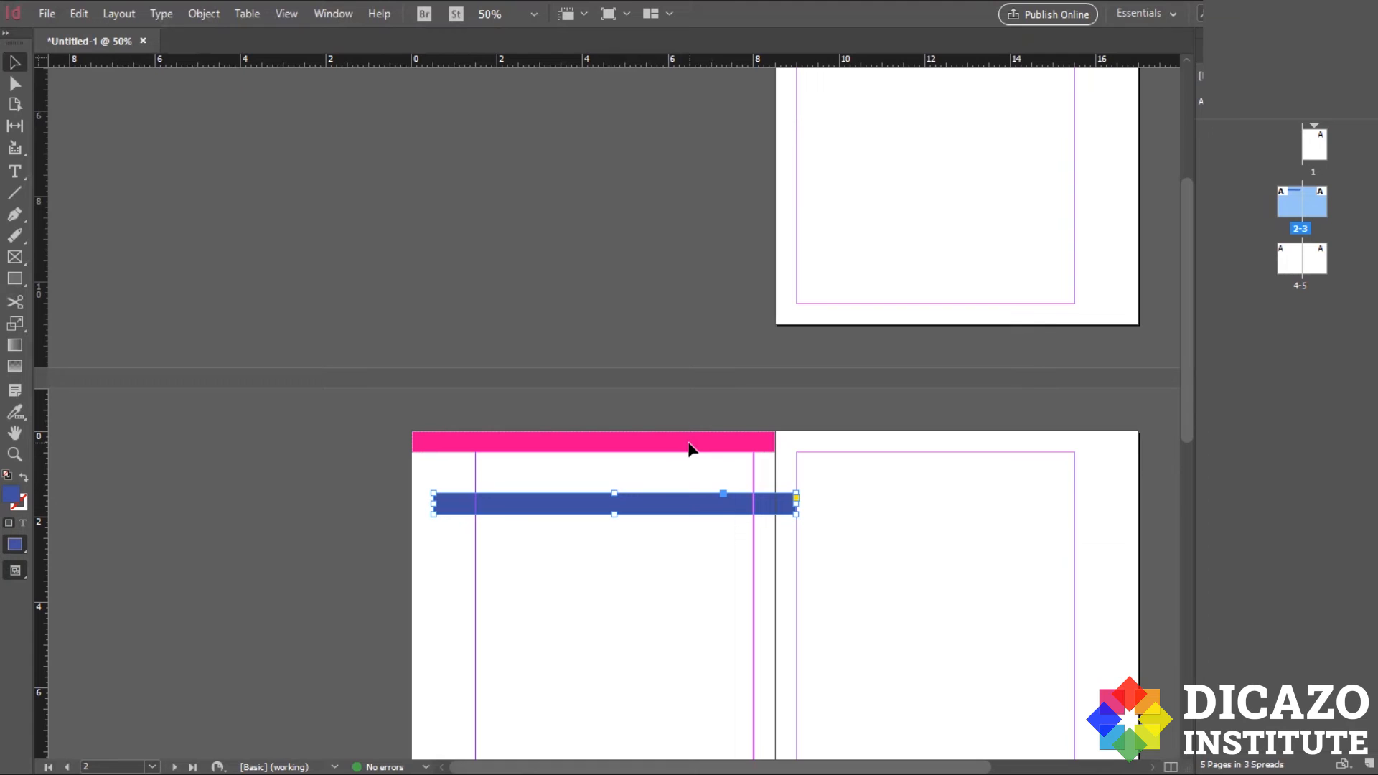
key(Delete)
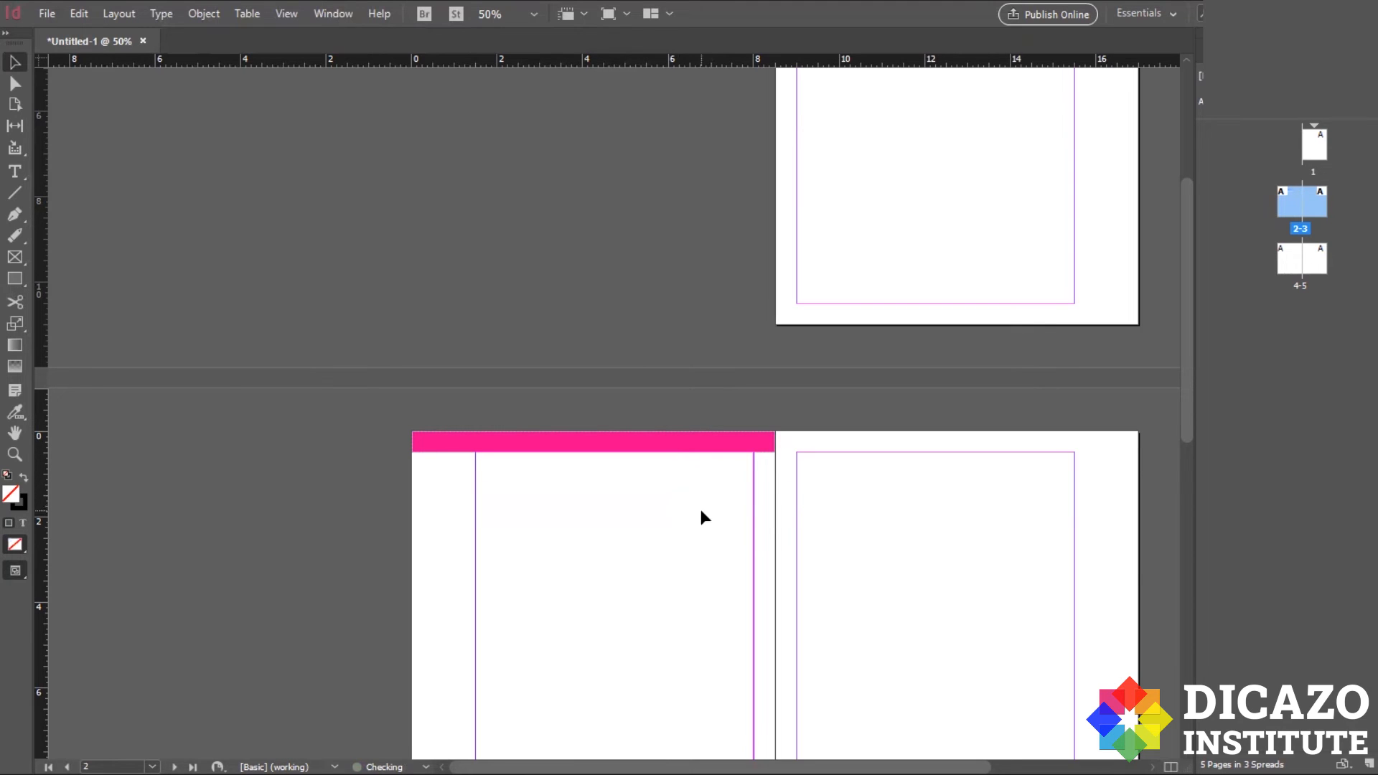
- Compare the magenta master band on spreads 2-3 and 4-5 with page 1
key(ctrl+minus)
key(ctrl+minus)
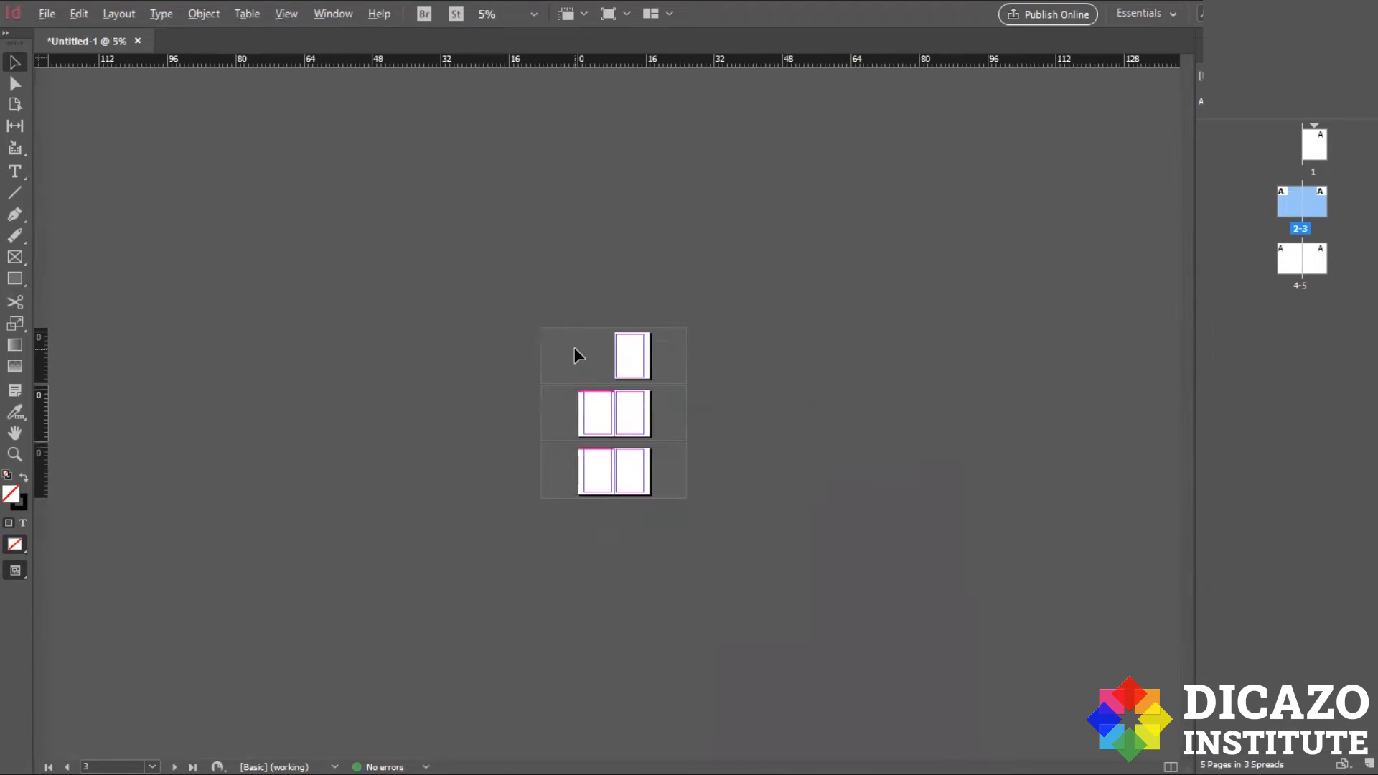
key(ctrl+equal)
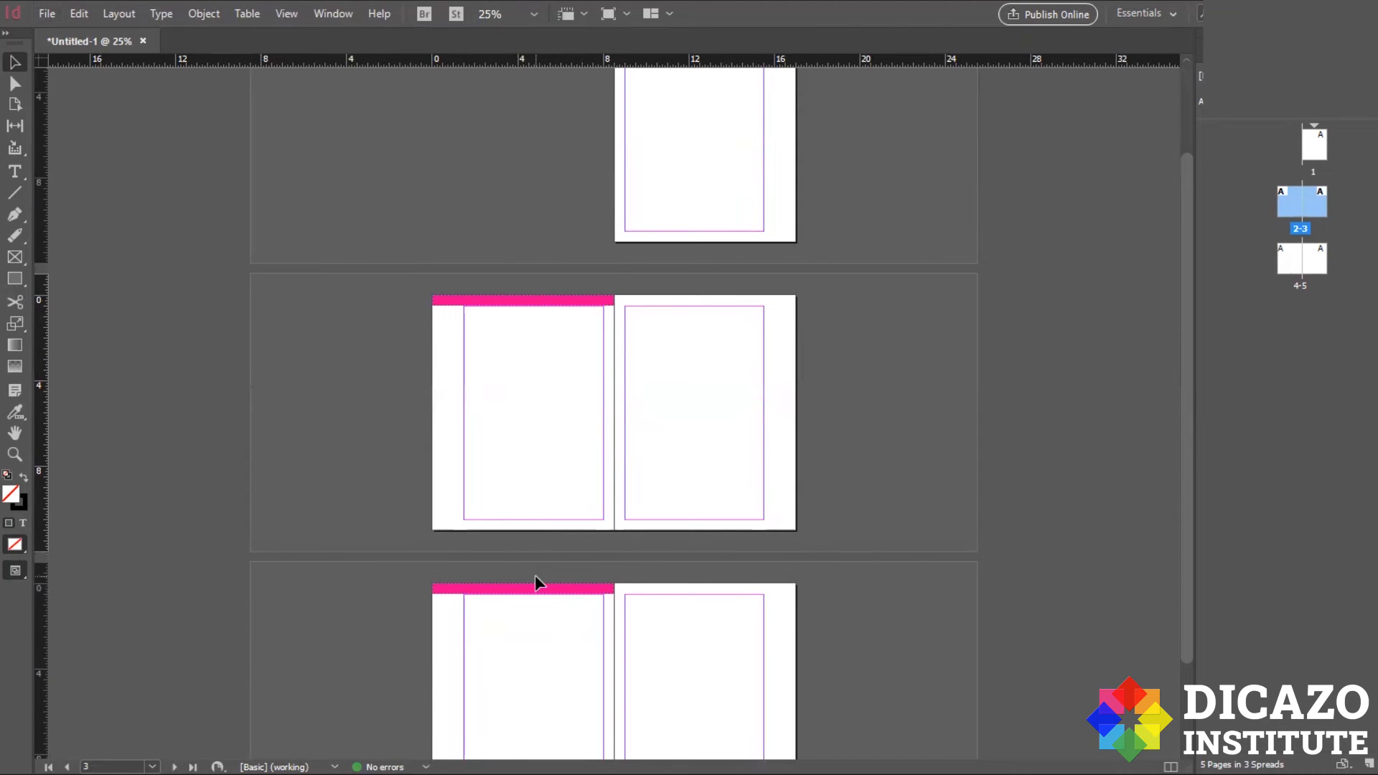
key(ctrl+minus)
key(ctrl+equal)
key(ctrl+equal)
key(ctrl+minus)
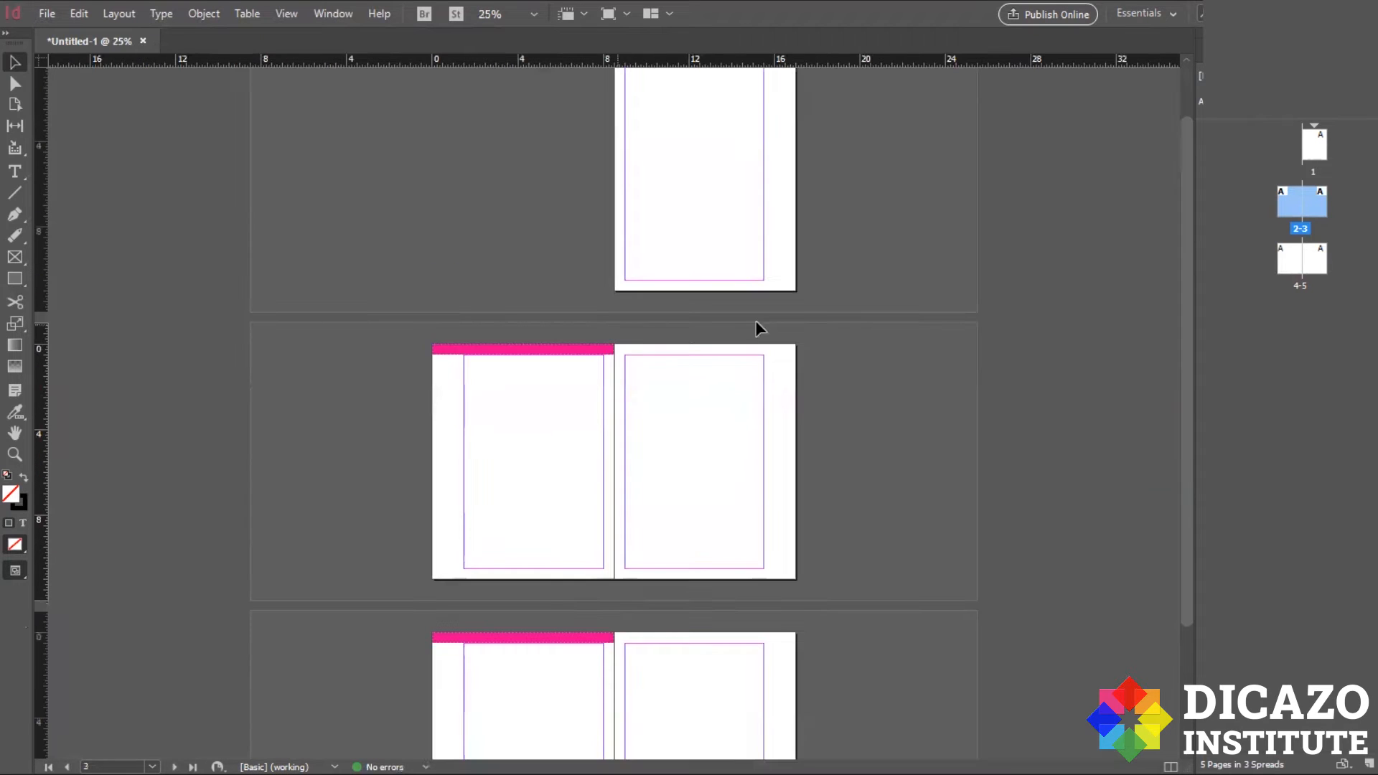
- Open the A-Master spread and draw a rectangle about 8.5 in wide and 0.51 in high across the right master page's upper edge
double_click(1219, 102)
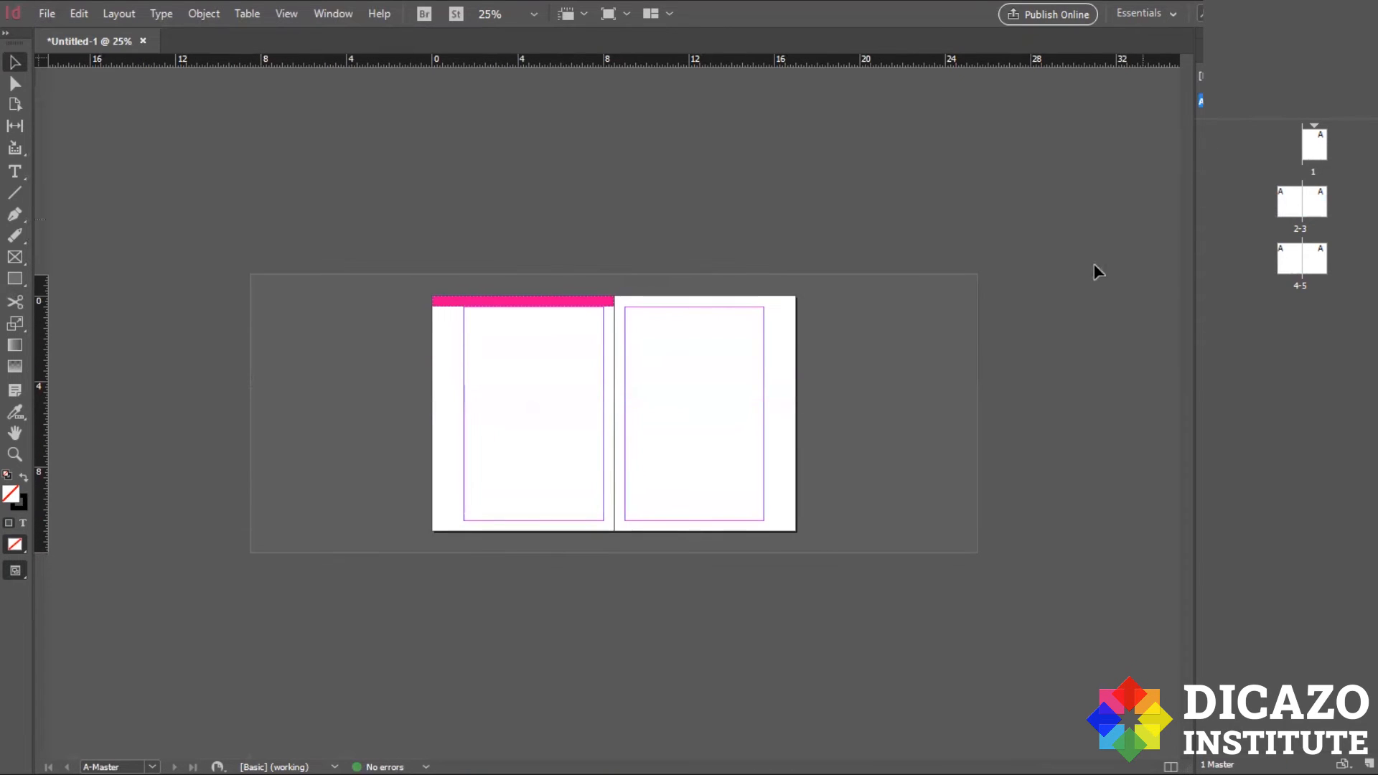
key(ctrl+equal)
key(ctrl+equal)
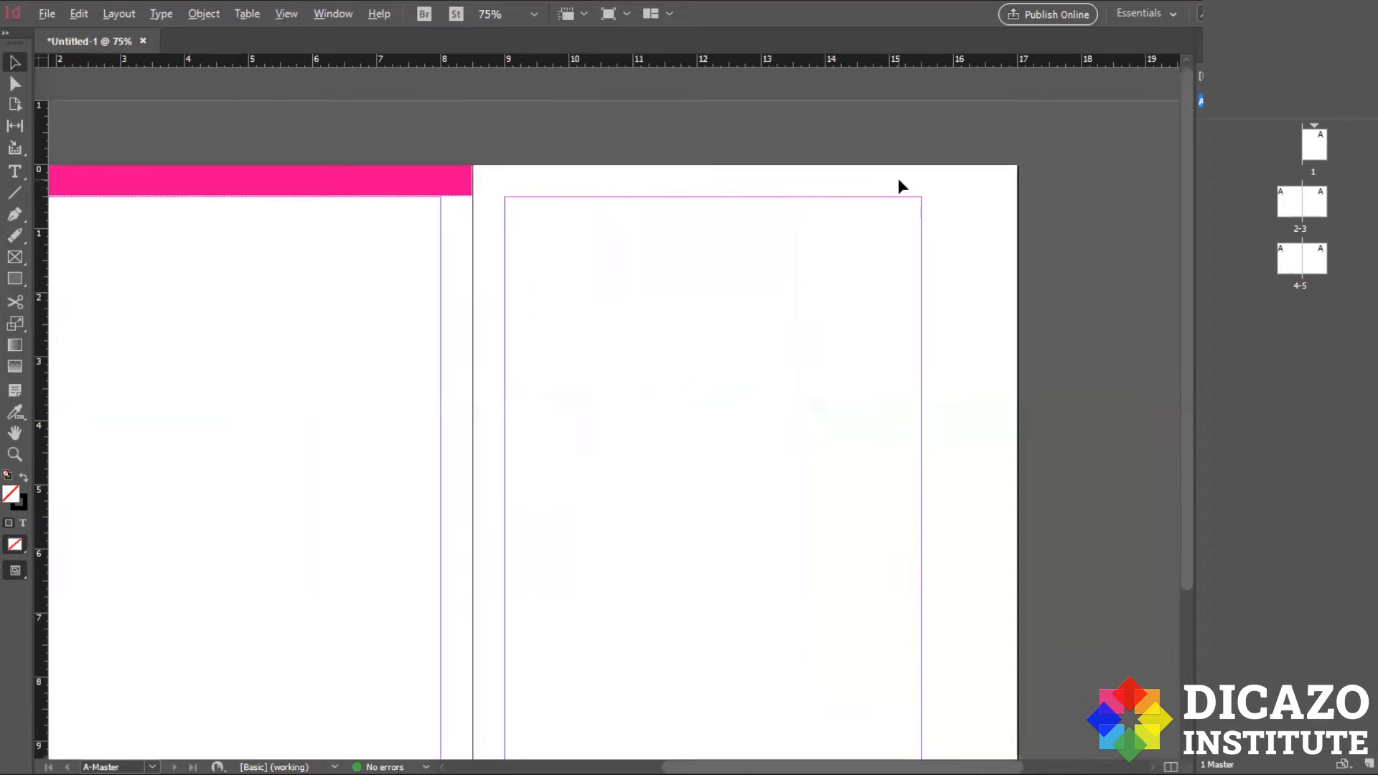
click(16, 280)
drag(474, 165, 1018, 197)
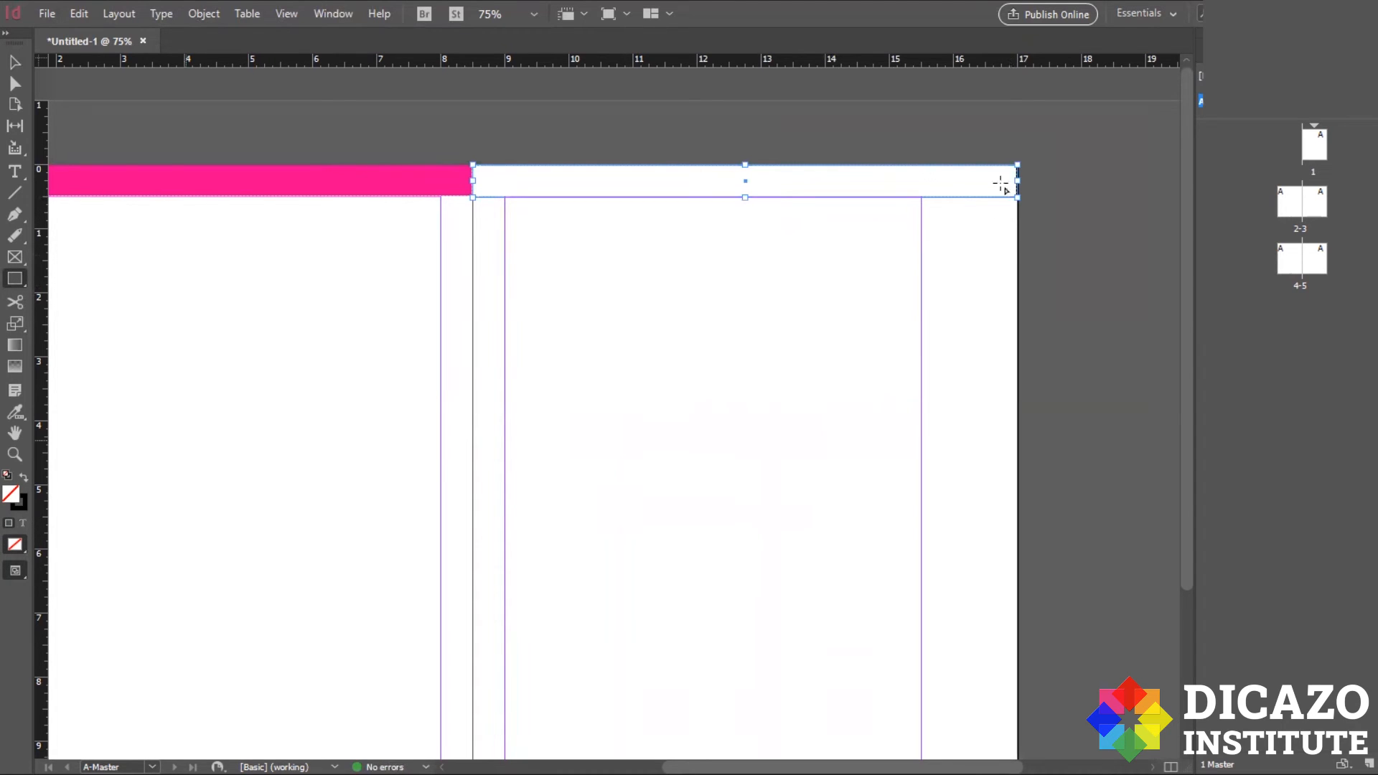
- Fill the right master page's rectangle with the C=0 M=0 Y=100 yellow swatch and set its stroke to 0 pt
click(1203, 49)
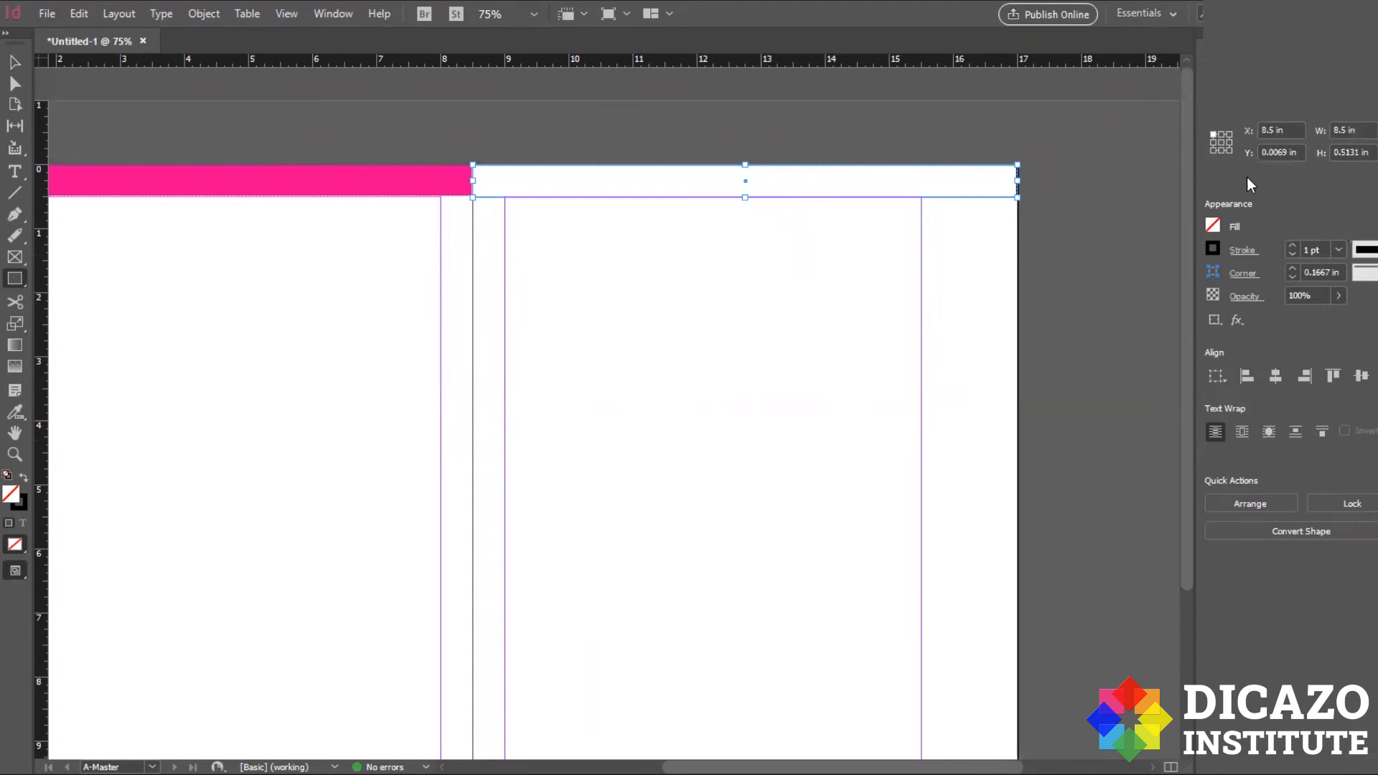
click(1213, 226)
click(1044, 459)
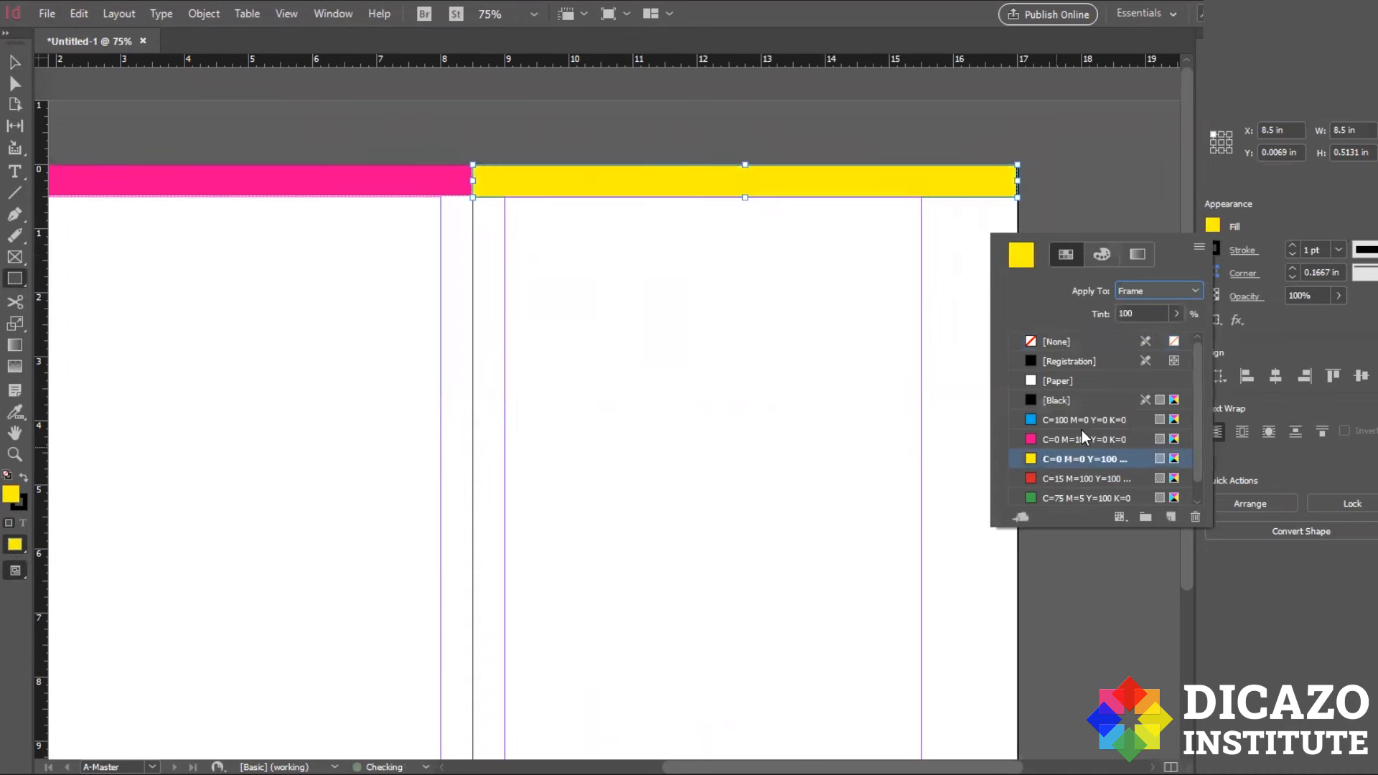
click(1308, 234)
click(1293, 254)
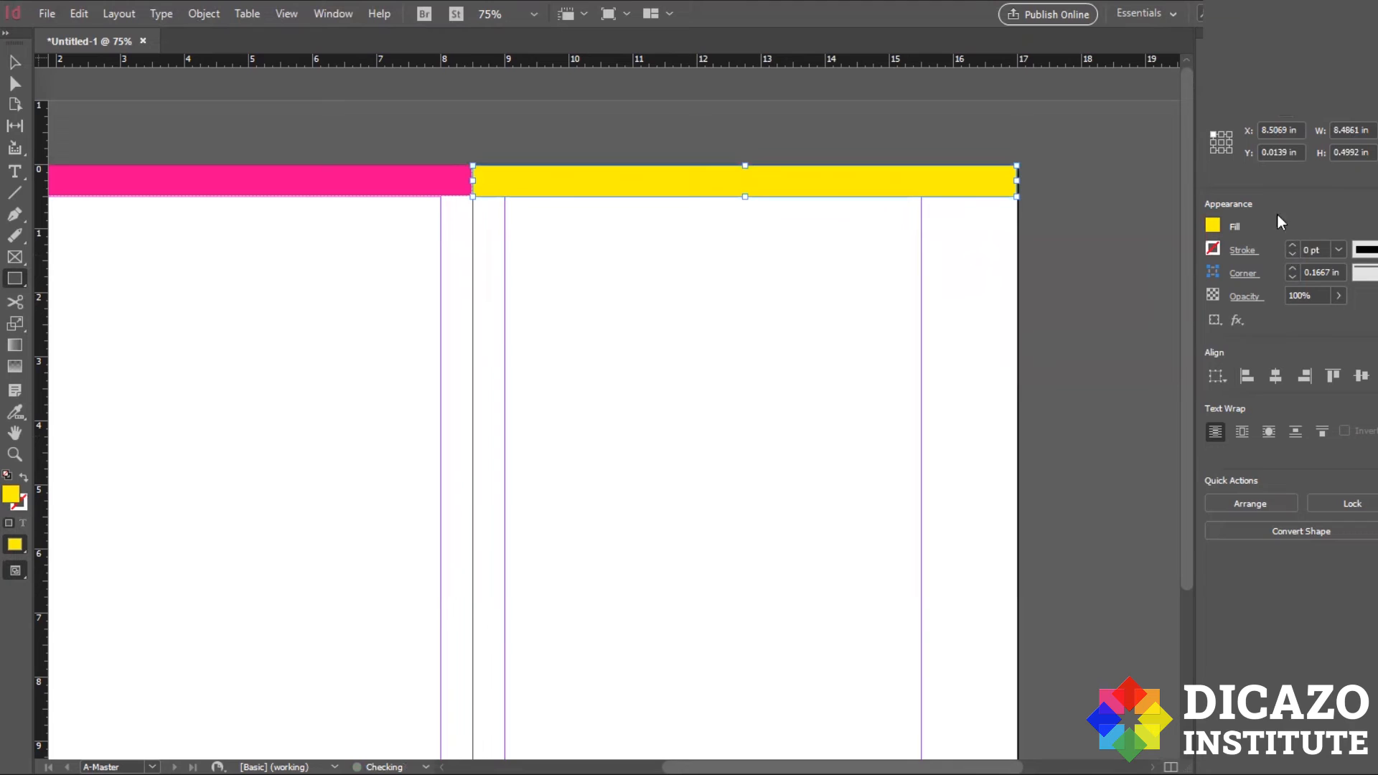
- Open page 1 and examine the magenta and yellow master bands across all document spreads
click(1272, 42)
click(1316, 176)
double_click(1315, 173)
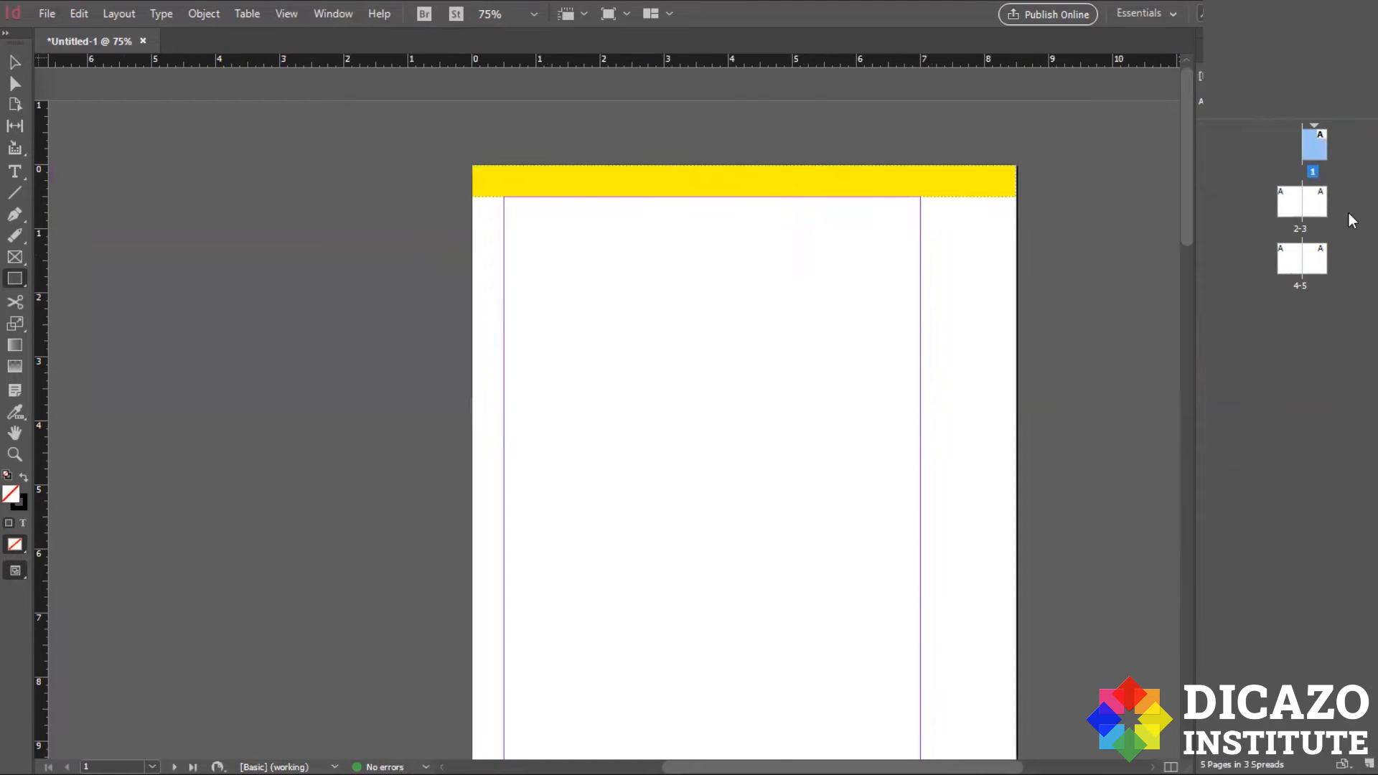
scroll(712, 222, down, 3)
scroll(713, 217, down, 1)
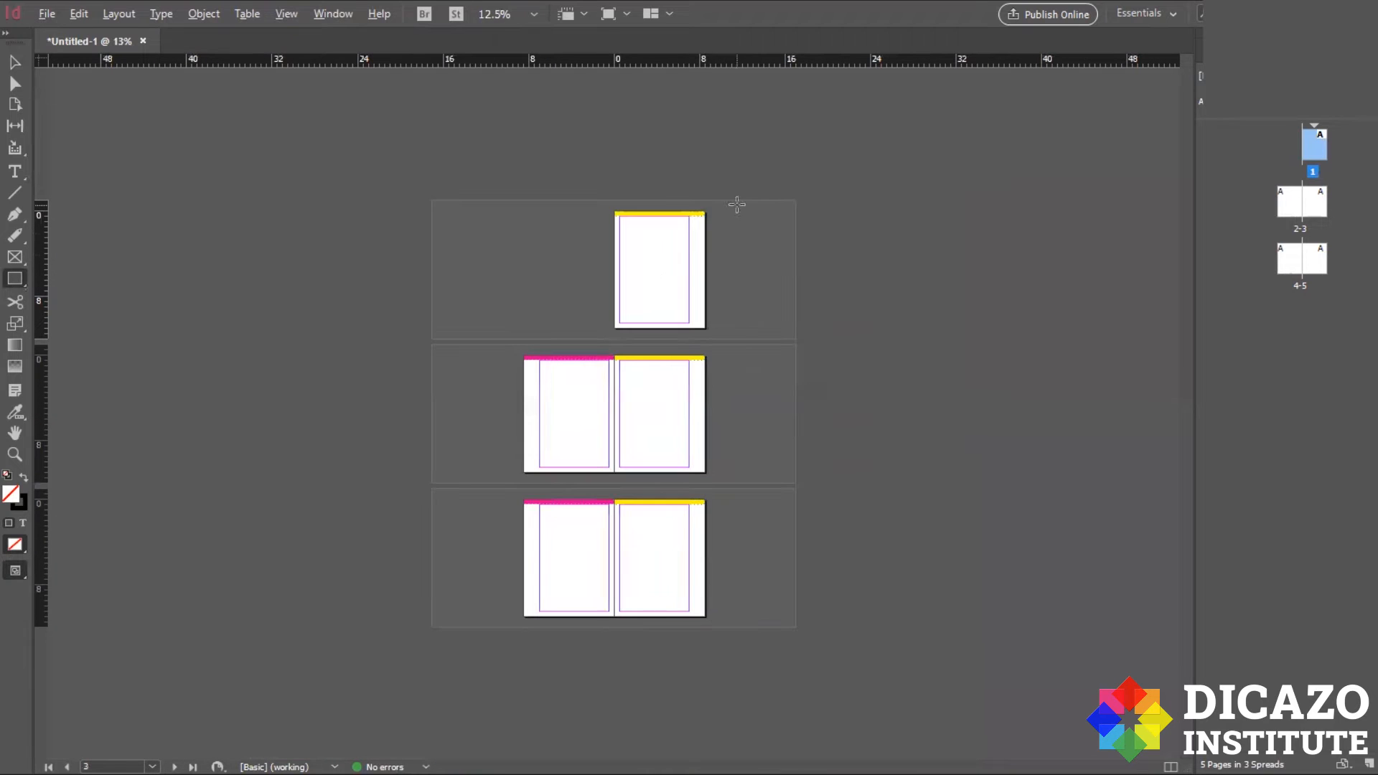
scroll(667, 350, up, 1)
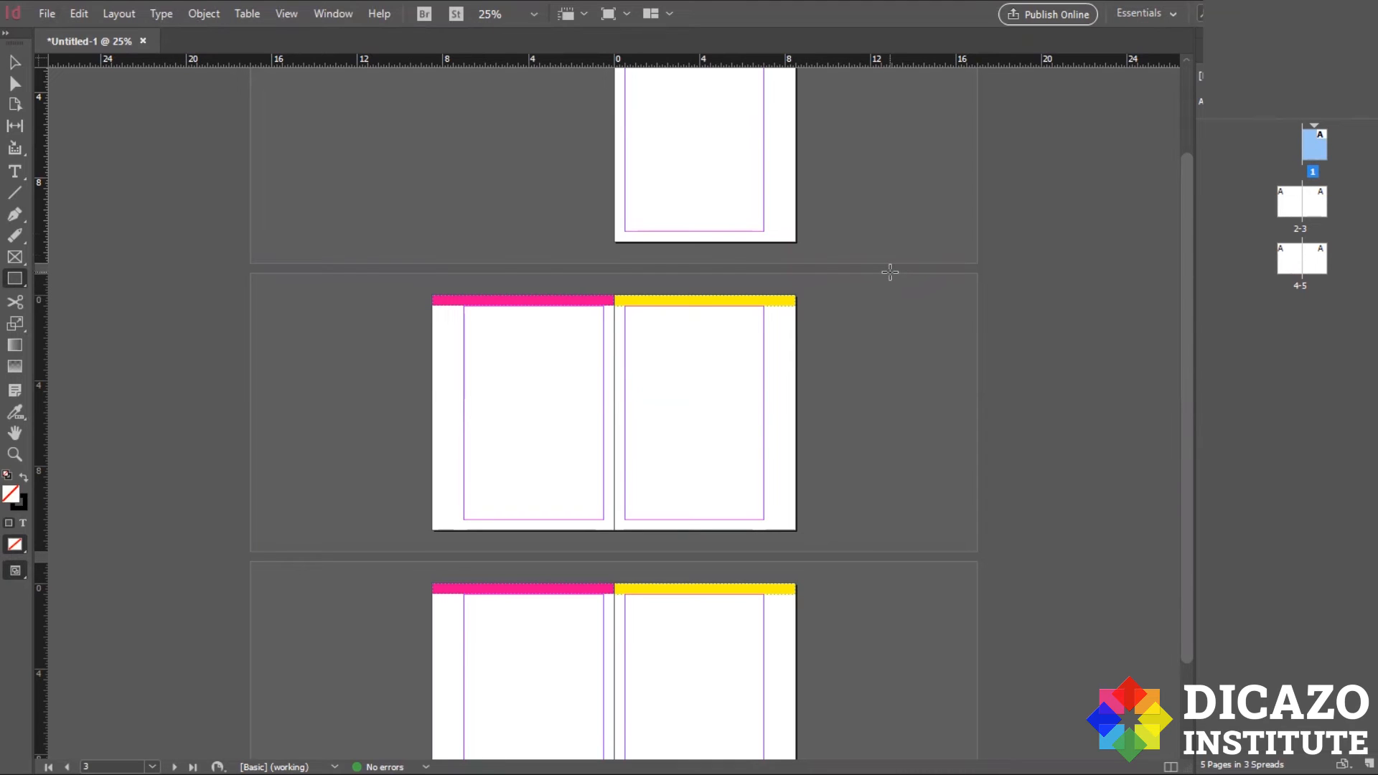
key(ctrl+minus)
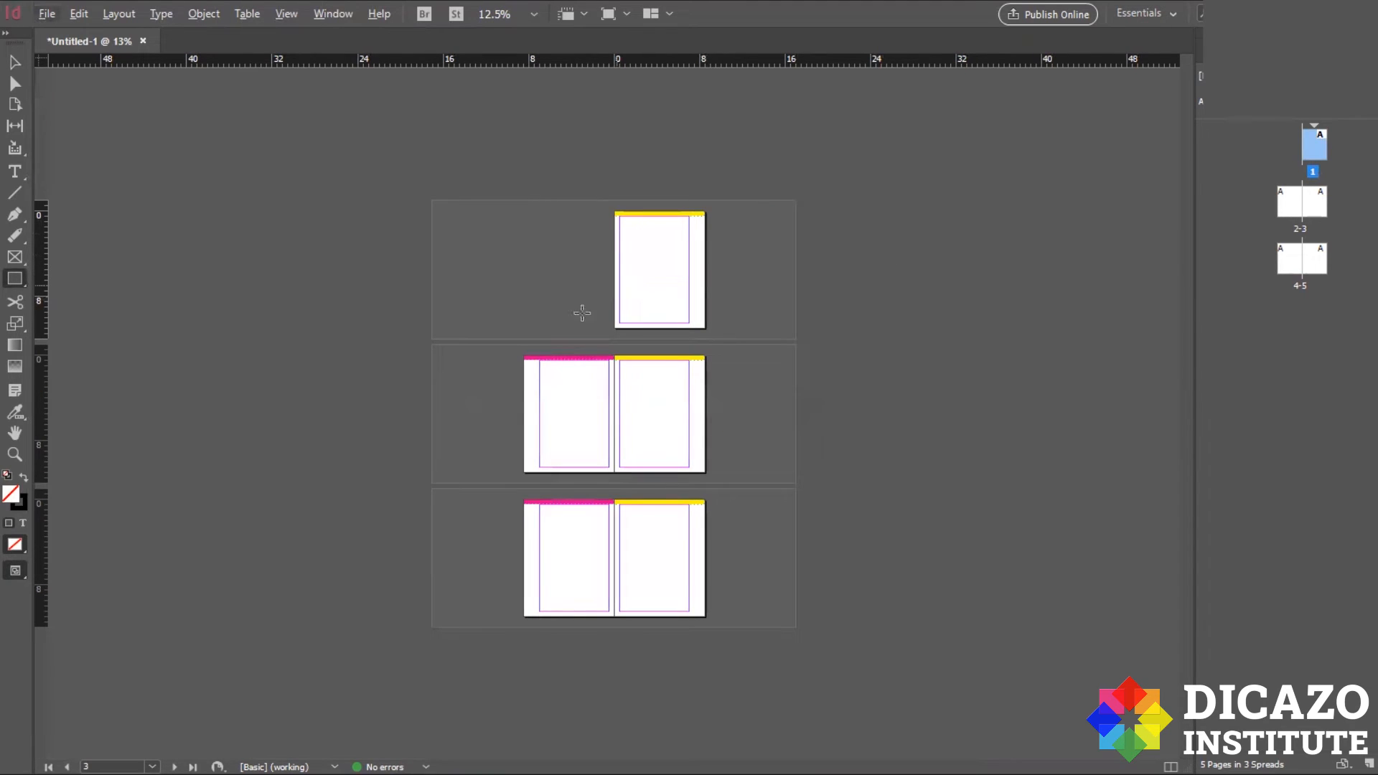
- Try to select the magenta master band directly on page 2 with the Selection tool
key(ctrl+equal)
key(ctrl+equal)
key(v)
click(512, 265)
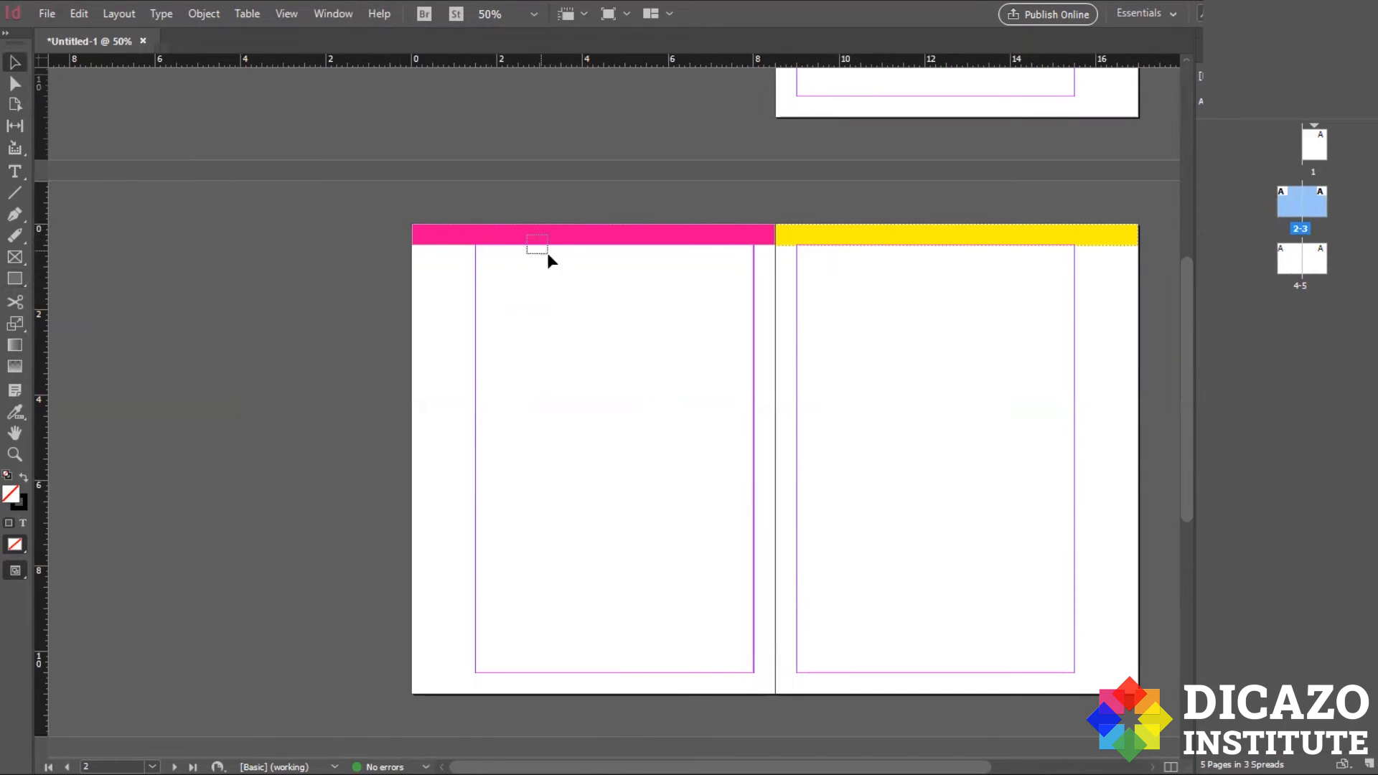
key(ctrl+minus)
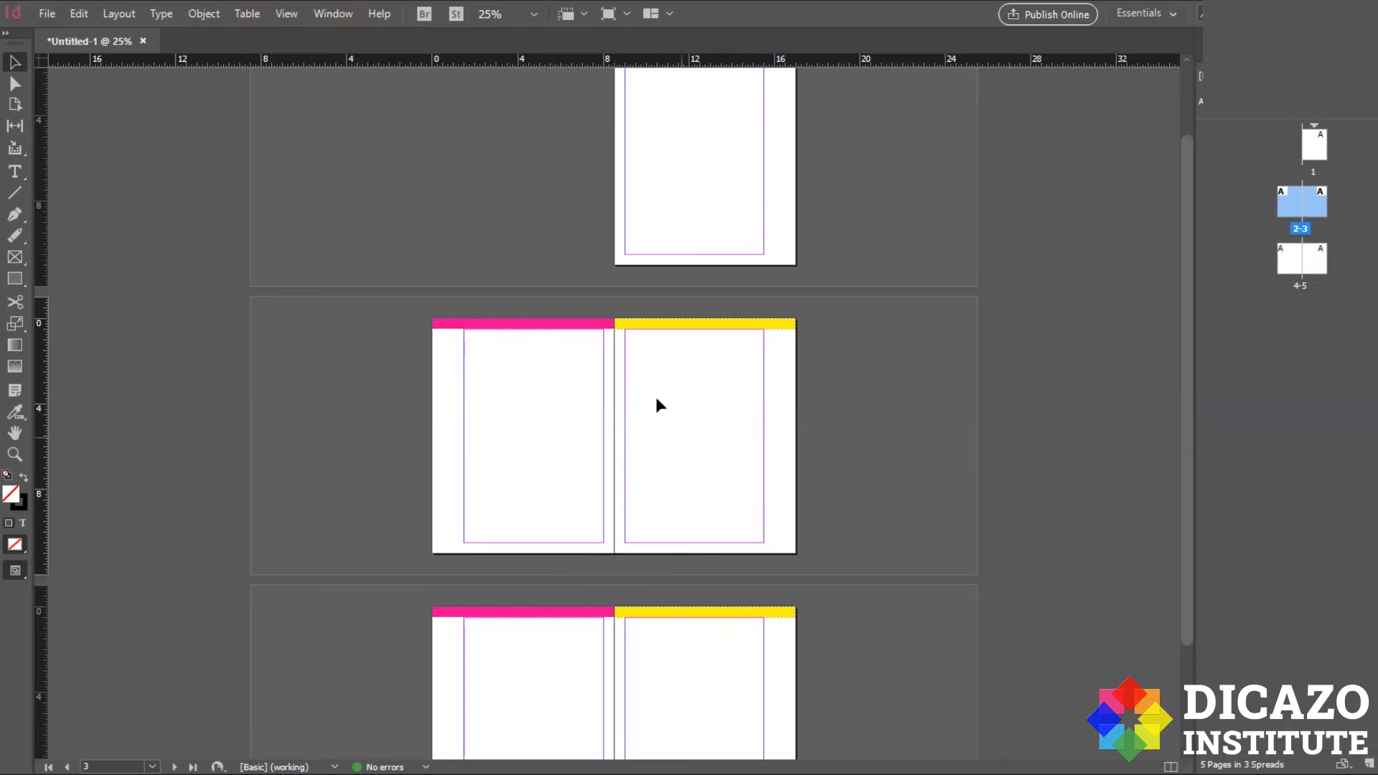
key(ctrl+equal)
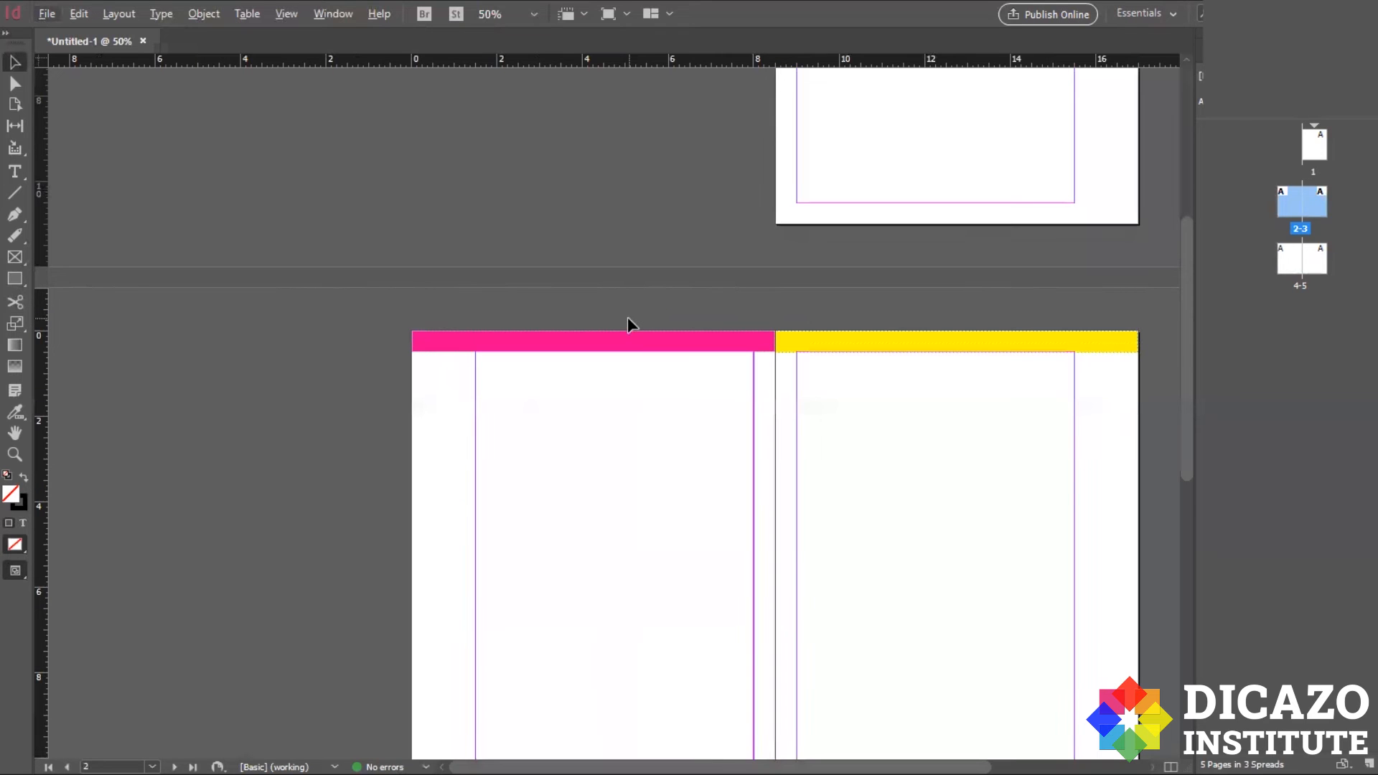
key(ctrl+equal)
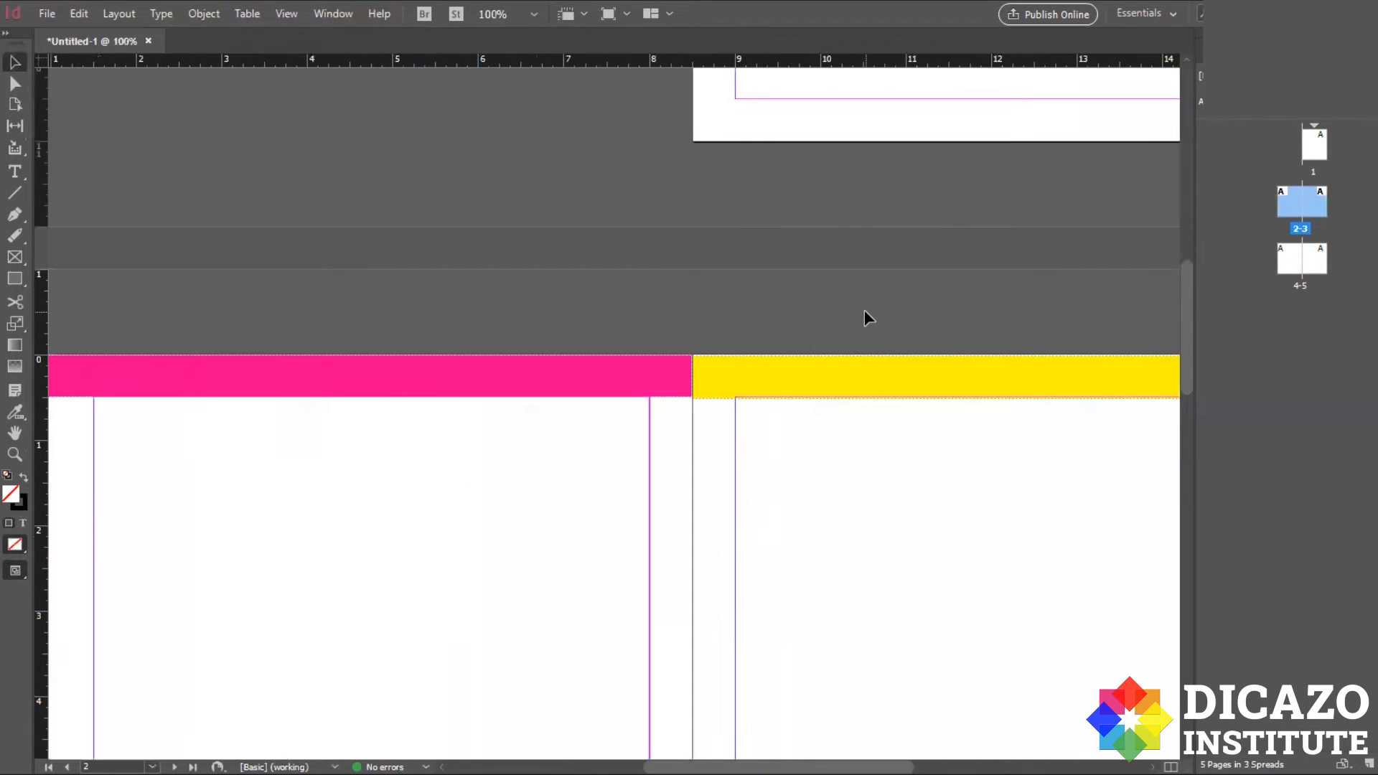
- Inspect the header bands up close on spread 2-3 and compare them with the neighbouring spreads
drag(850, 355, 720, 219)
drag(520, 748, 764, 191)
drag(557, 596, 693, 379)
key(ctrl+minus)
drag(859, 544, 809, 228)
drag(765, 379, 772, 628)
drag(668, 75, 726, 463)
key(ctrl+minus)
key(ctrl+minus)
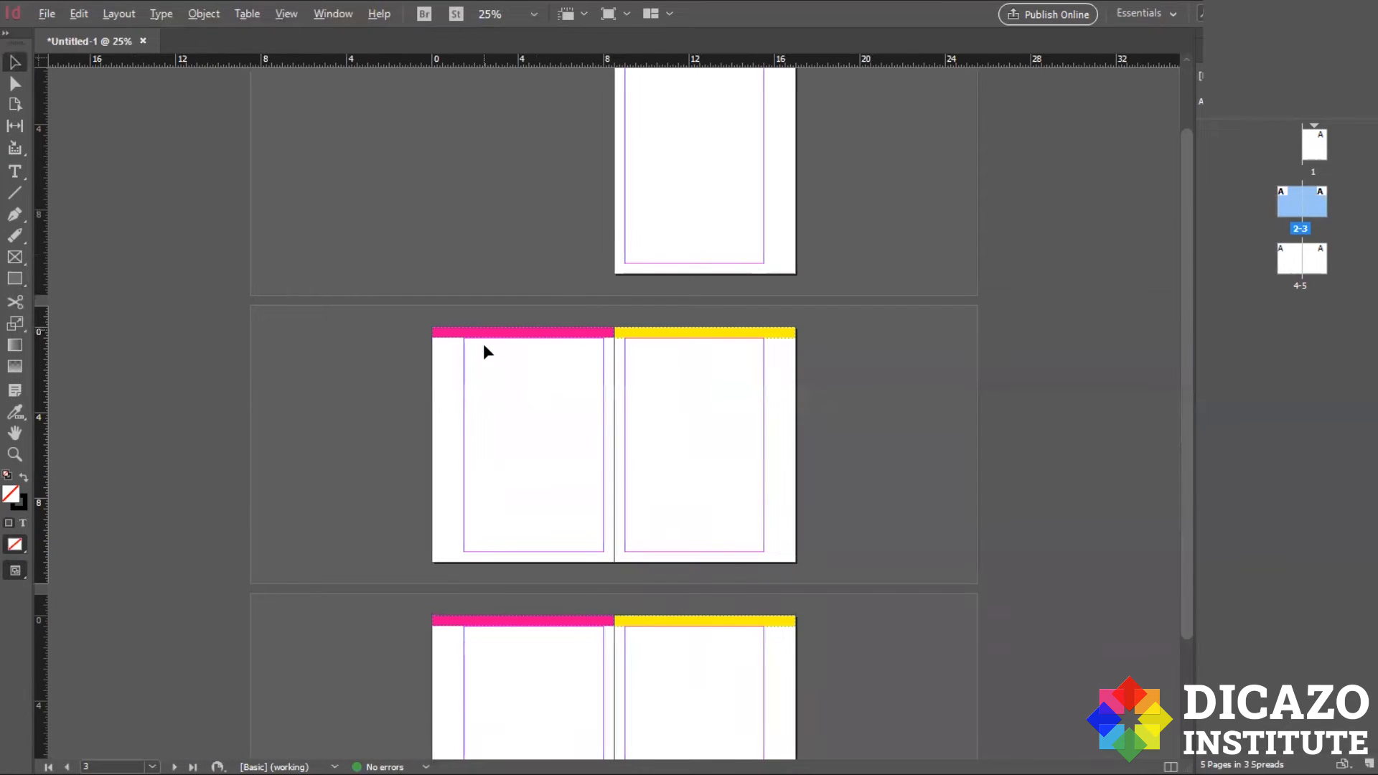
scroll(483, 343, up, 2)
scroll(460, 346, down, 1)
scroll(460, 347, up, 1)
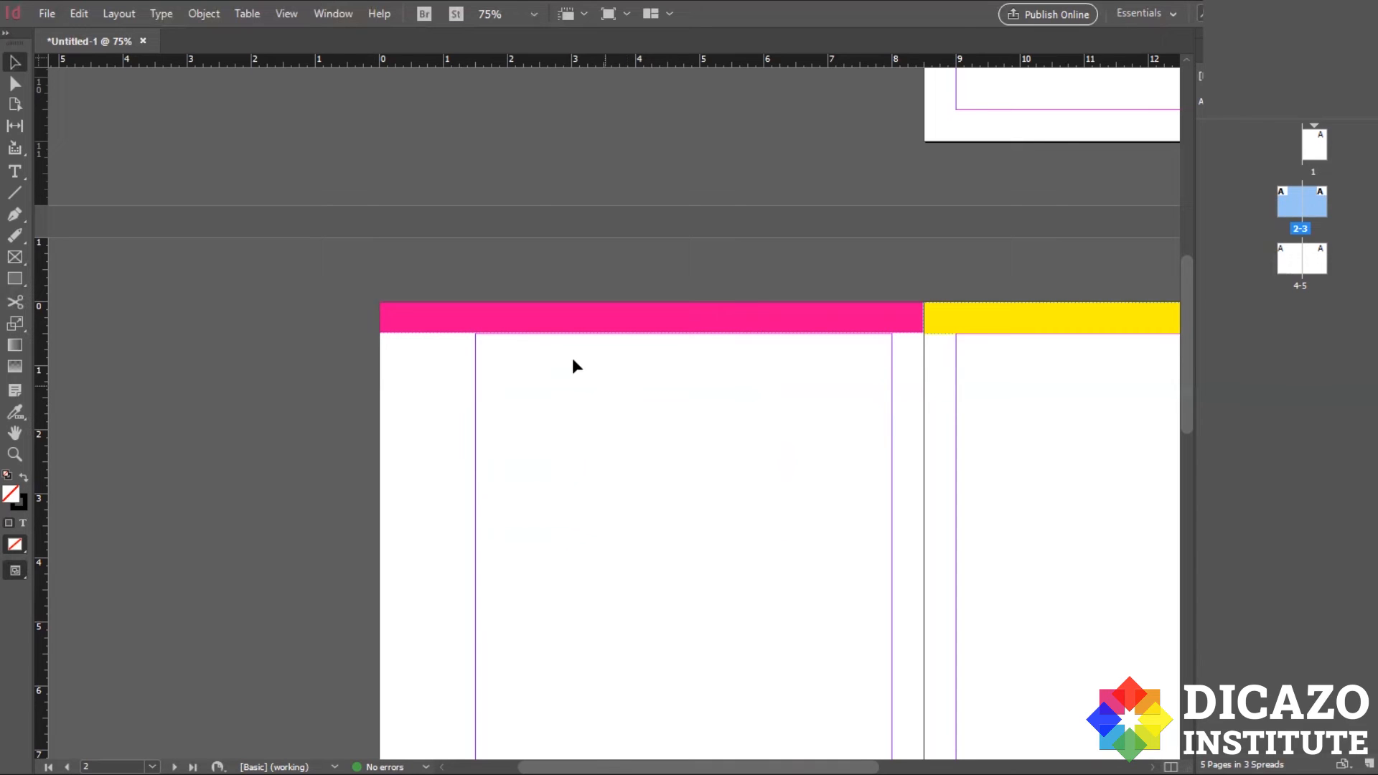
scroll(481, 300, up, 1)
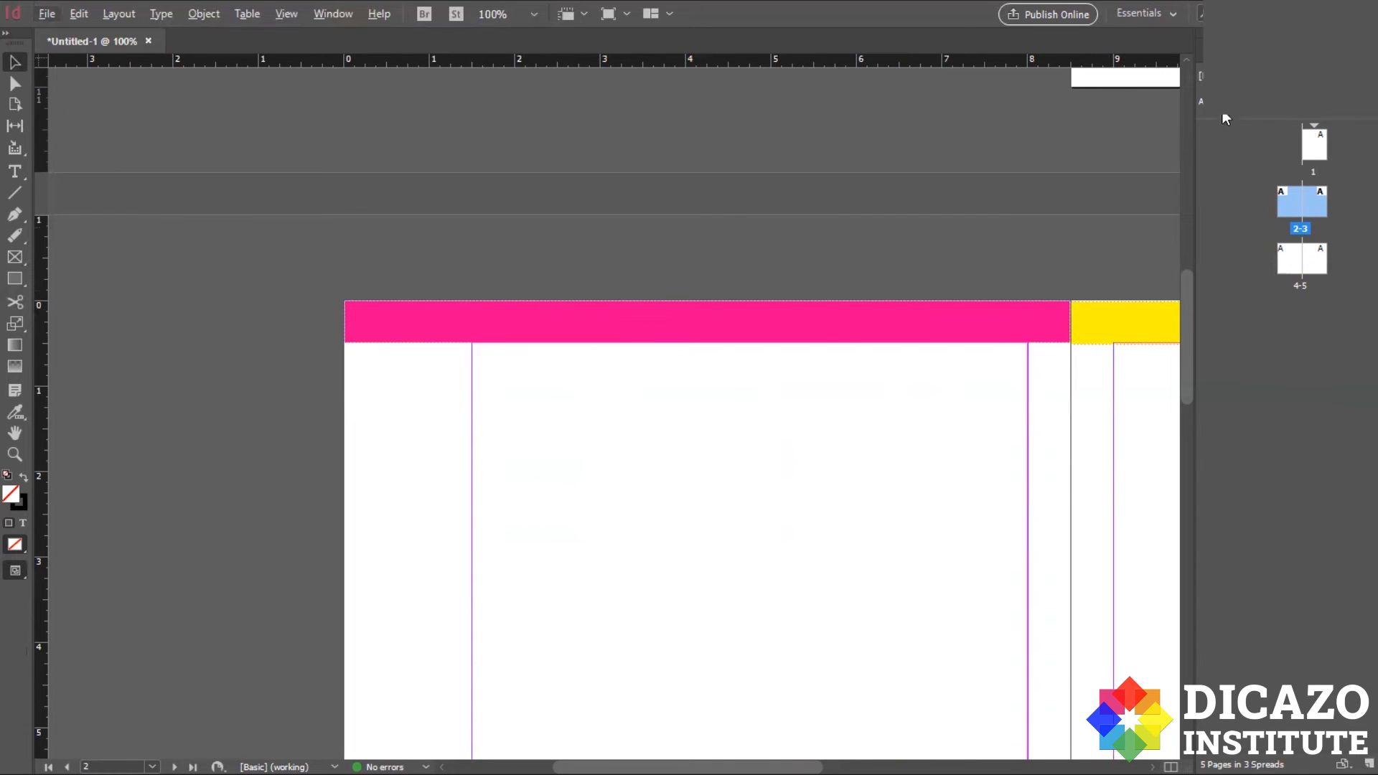
- Open the A-Master spread and add a text frame reading DICAZO at the outer end of the left page's magenta band
double_click(1202, 101)
scroll(768, 343, up, 4)
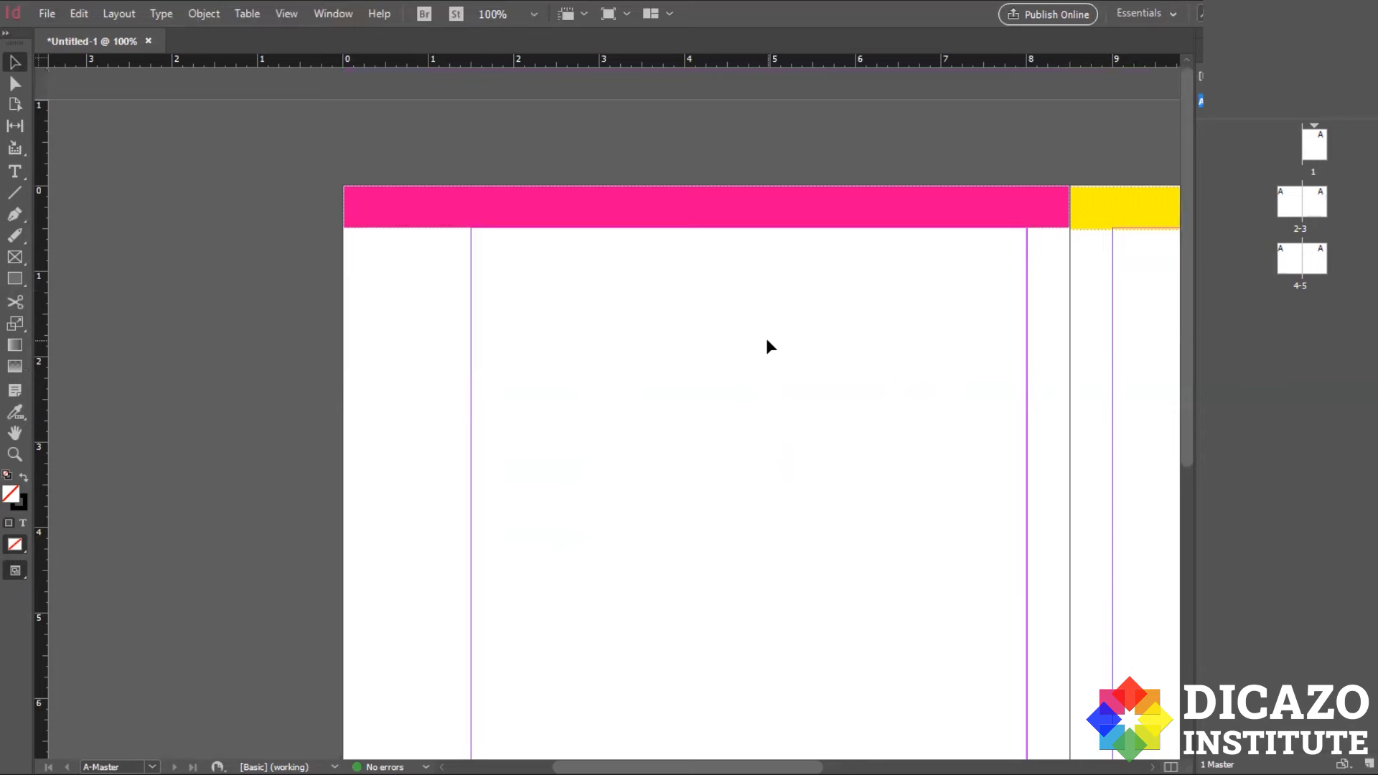
scroll(754, 355, down, 6)
scroll(735, 374, up, 1)
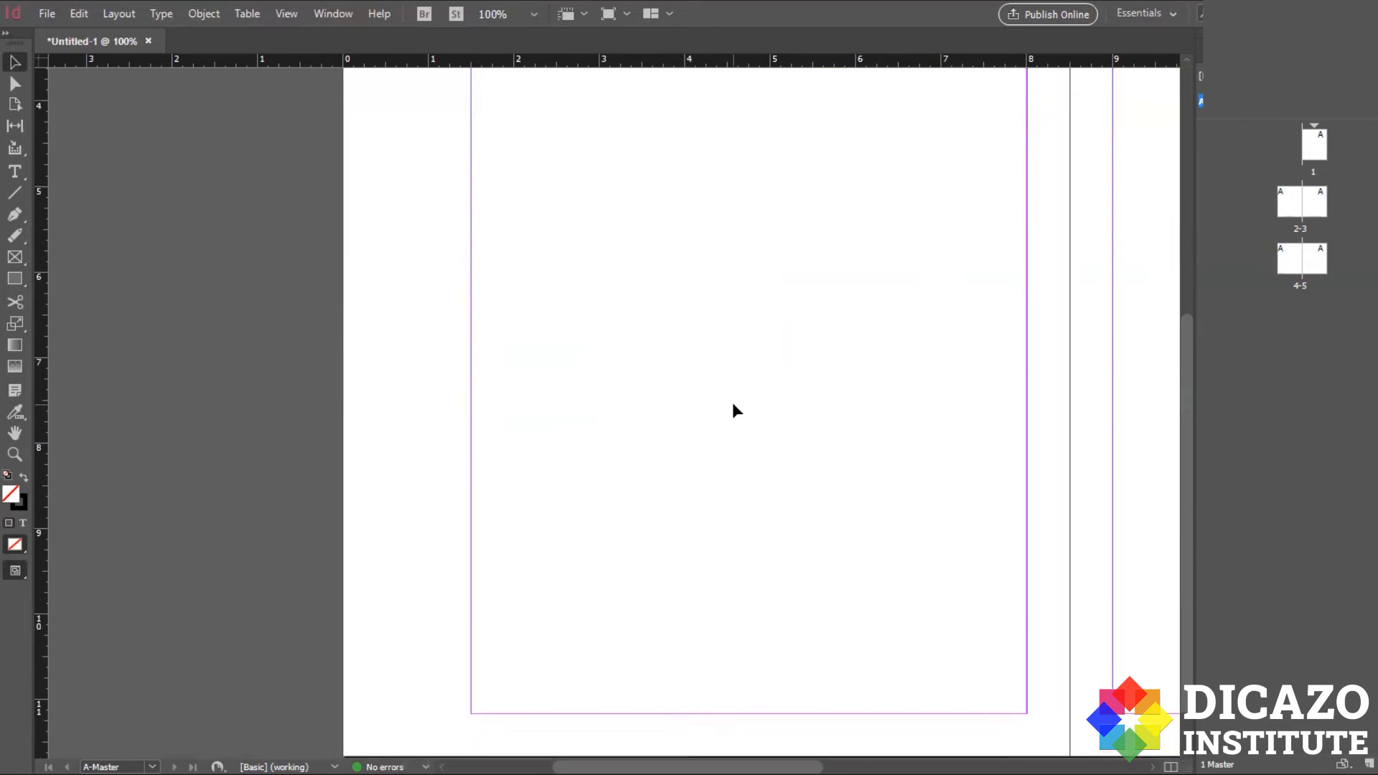
scroll(732, 402, up, 5)
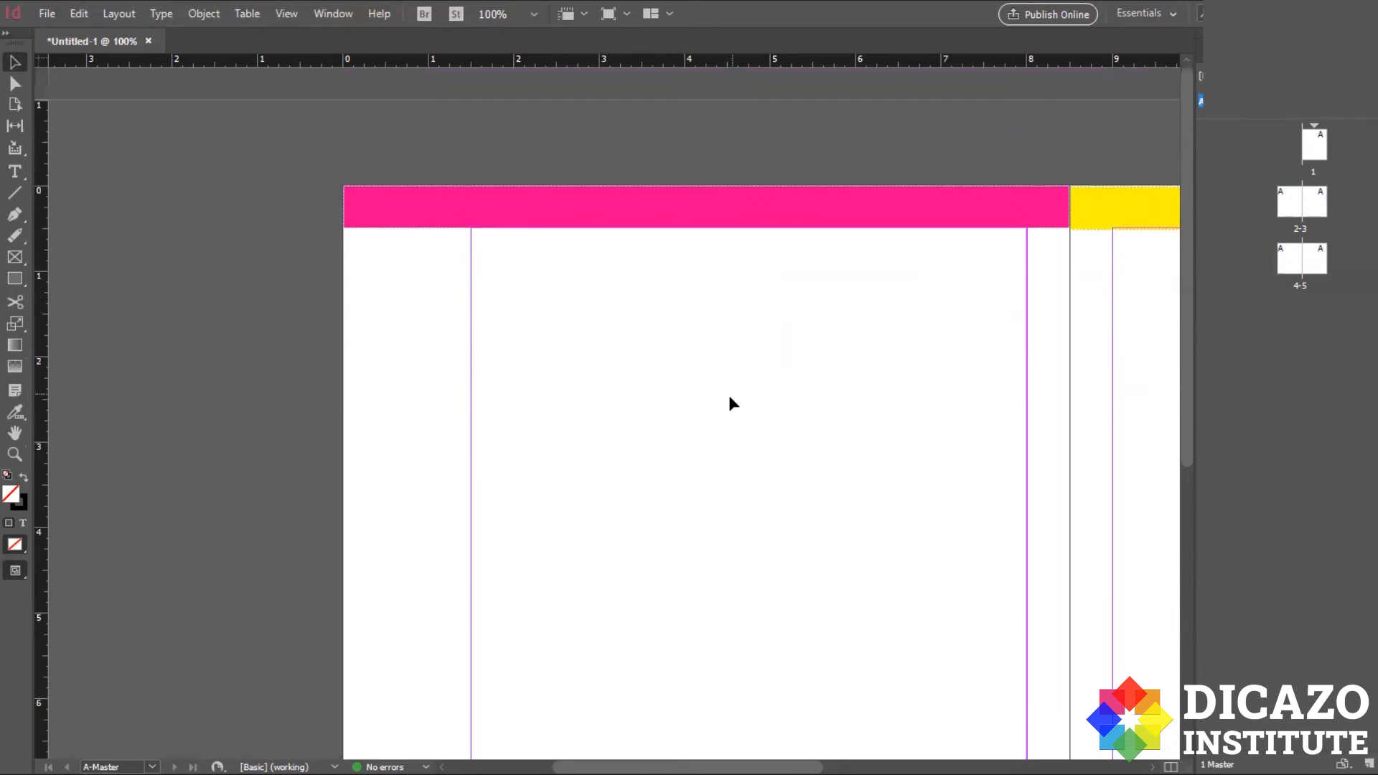
click(16, 173)
drag(353, 189, 551, 223)
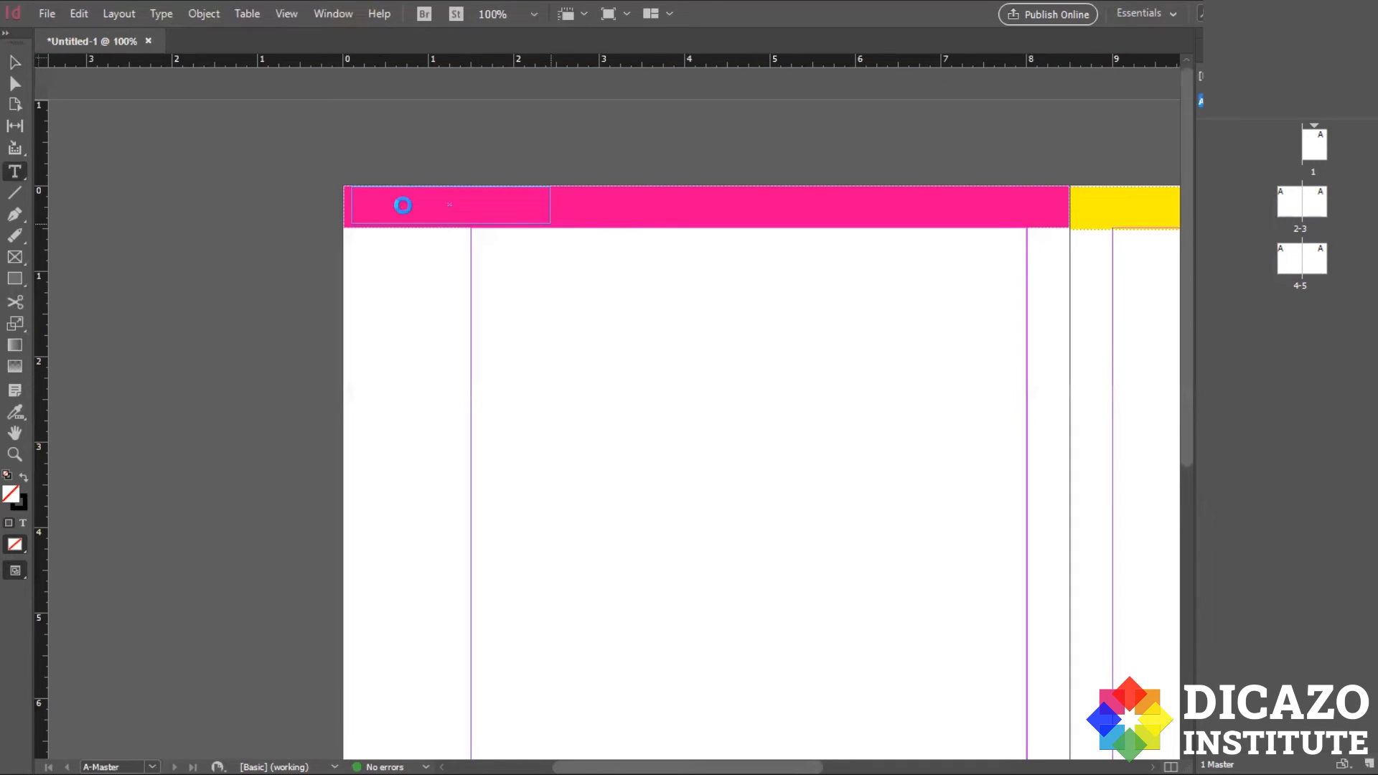
text(DICAZO)
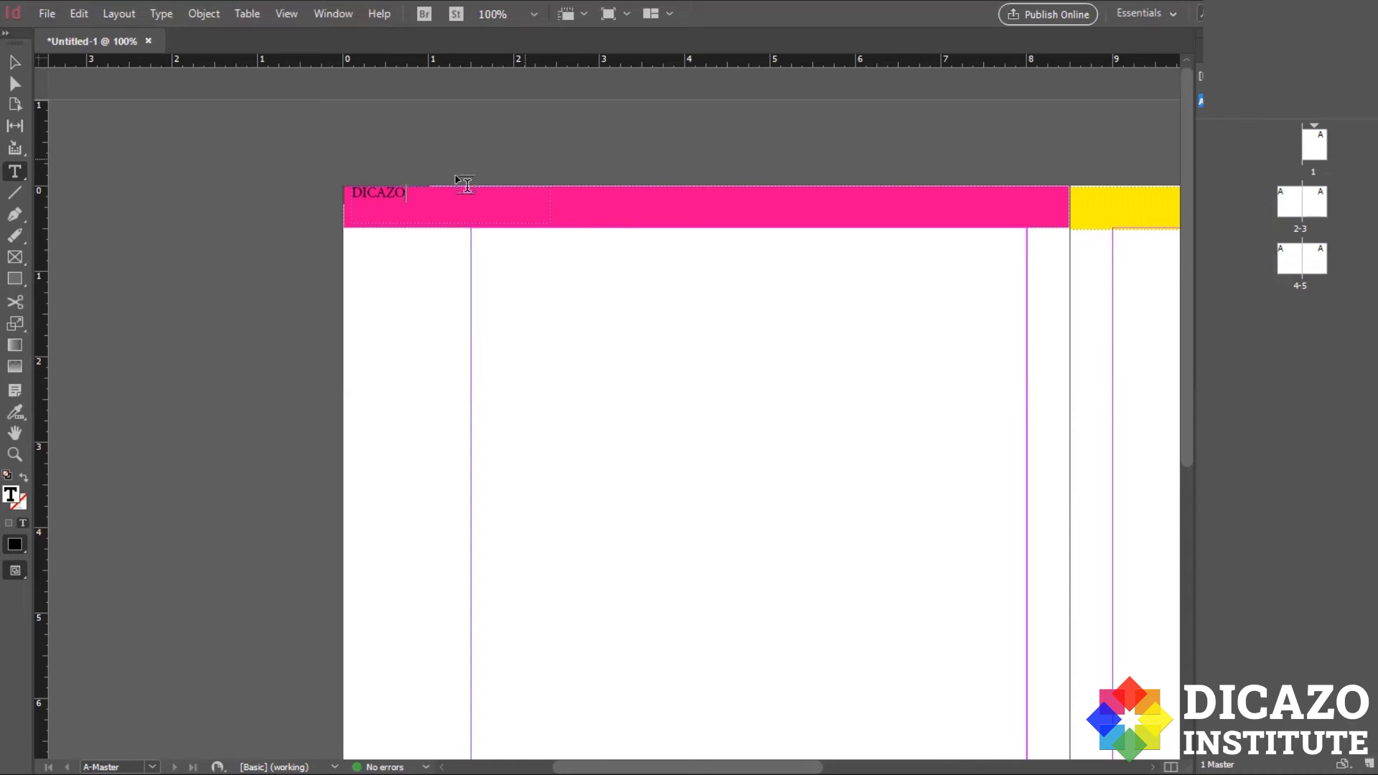
- Set the font size of the DICAZO text in the magenta band to 38 pt
drag(411, 189, 348, 187)
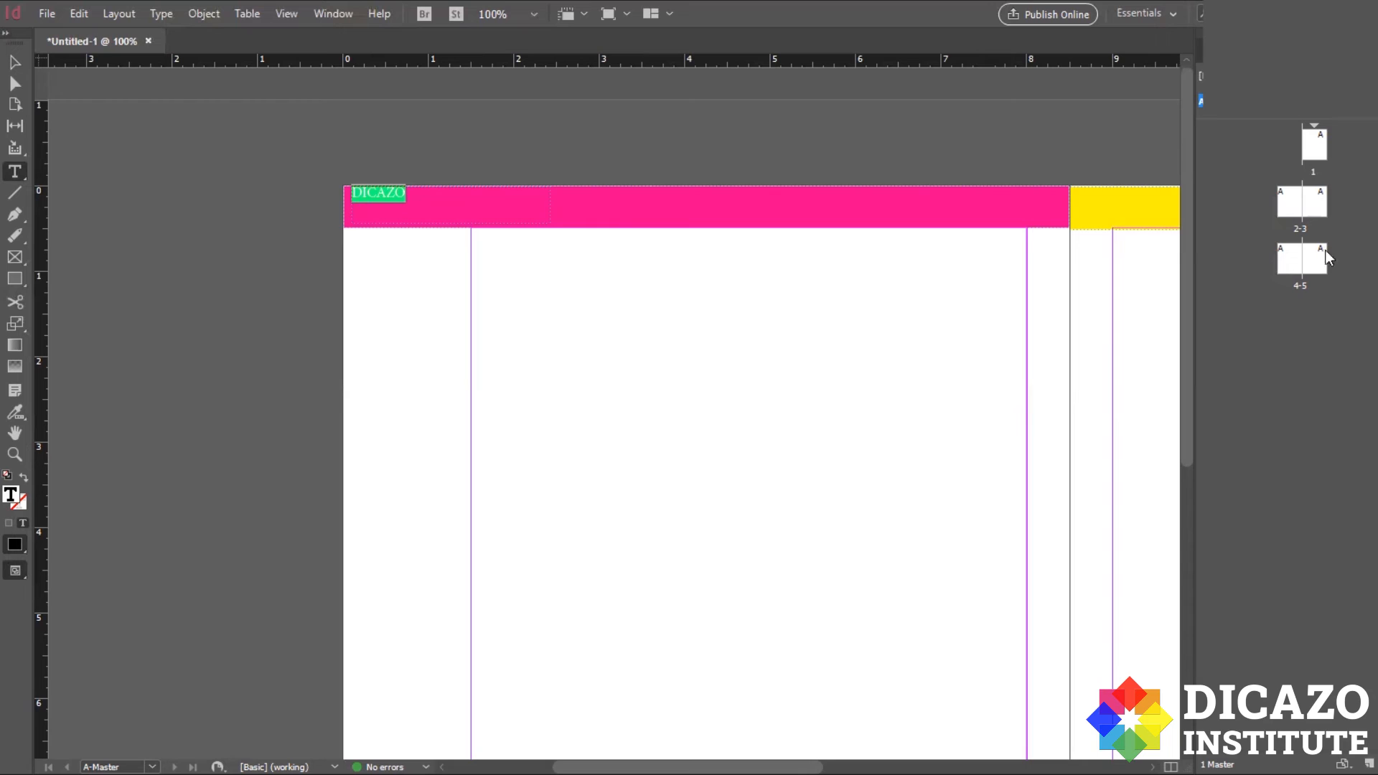
click(1202, 50)
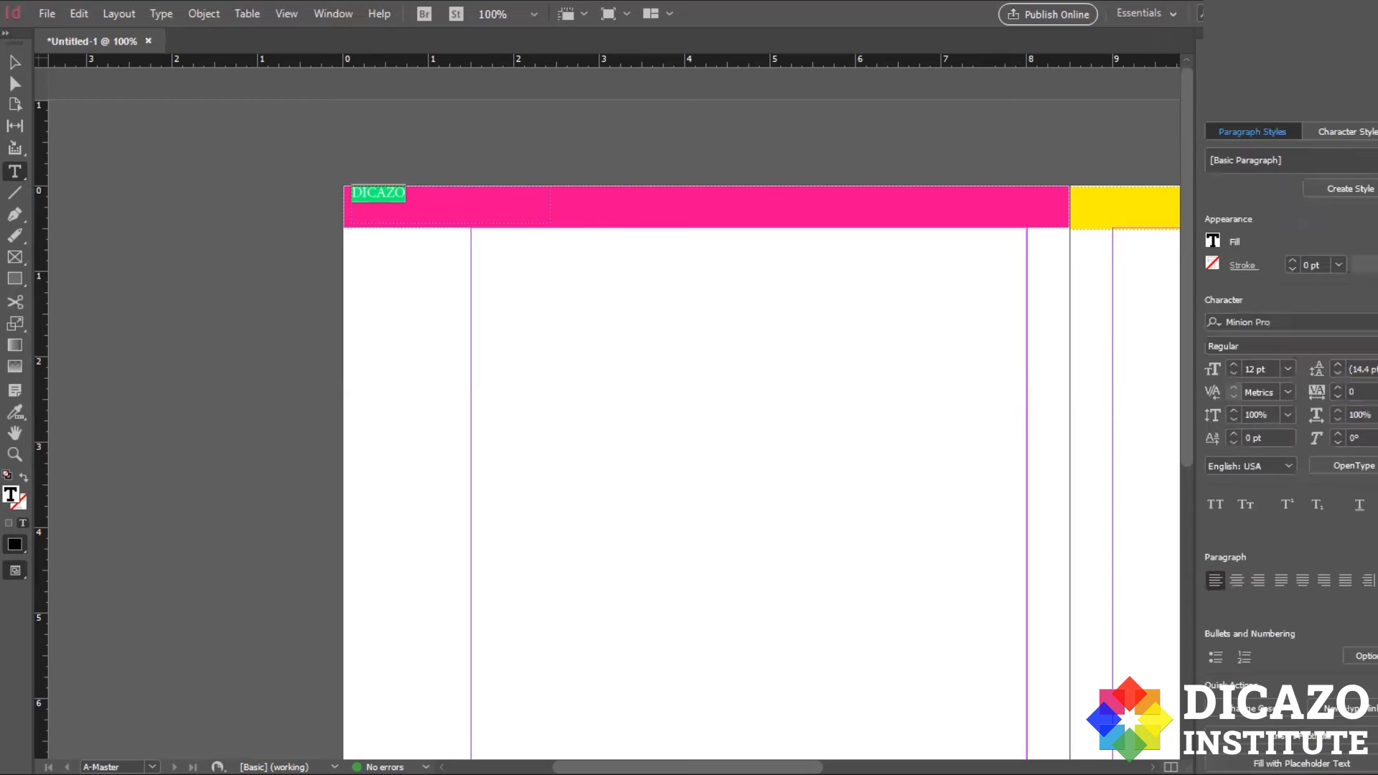
click(1235, 365)
click(1235, 365)
click(1235, 366)
click(1235, 365)
click(1234, 366)
click(1234, 366)
click(1235, 365)
click(1235, 366)
click(1235, 365)
click(1235, 366)
click(1234, 365)
click(1235, 365)
click(1235, 366)
click(1234, 366)
click(1235, 365)
click(1235, 365)
click(1235, 366)
click(1235, 365)
click(1235, 366)
click(1235, 366)
click(1235, 365)
click(1235, 366)
click(1235, 365)
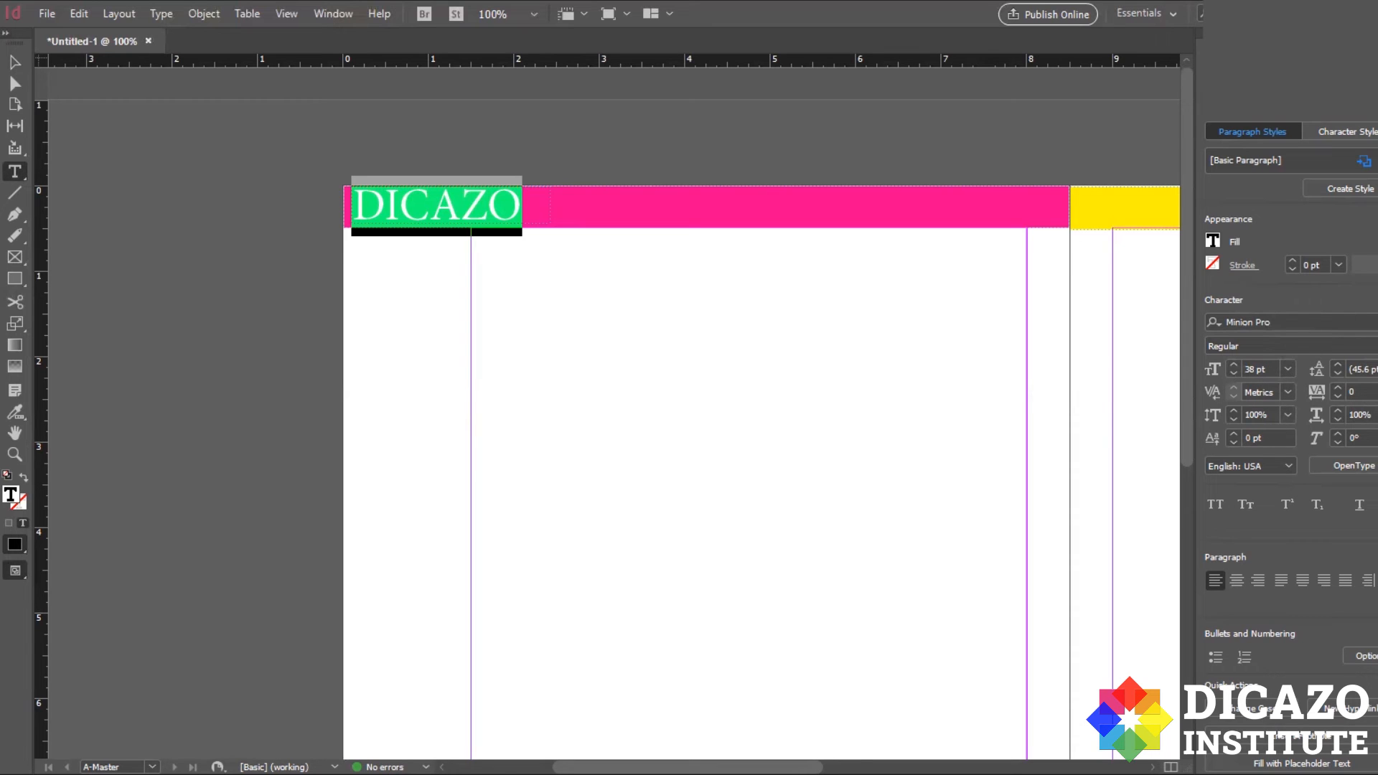
- Set the DICAZO text's font to Century Gothic Bold
click(1376, 322)
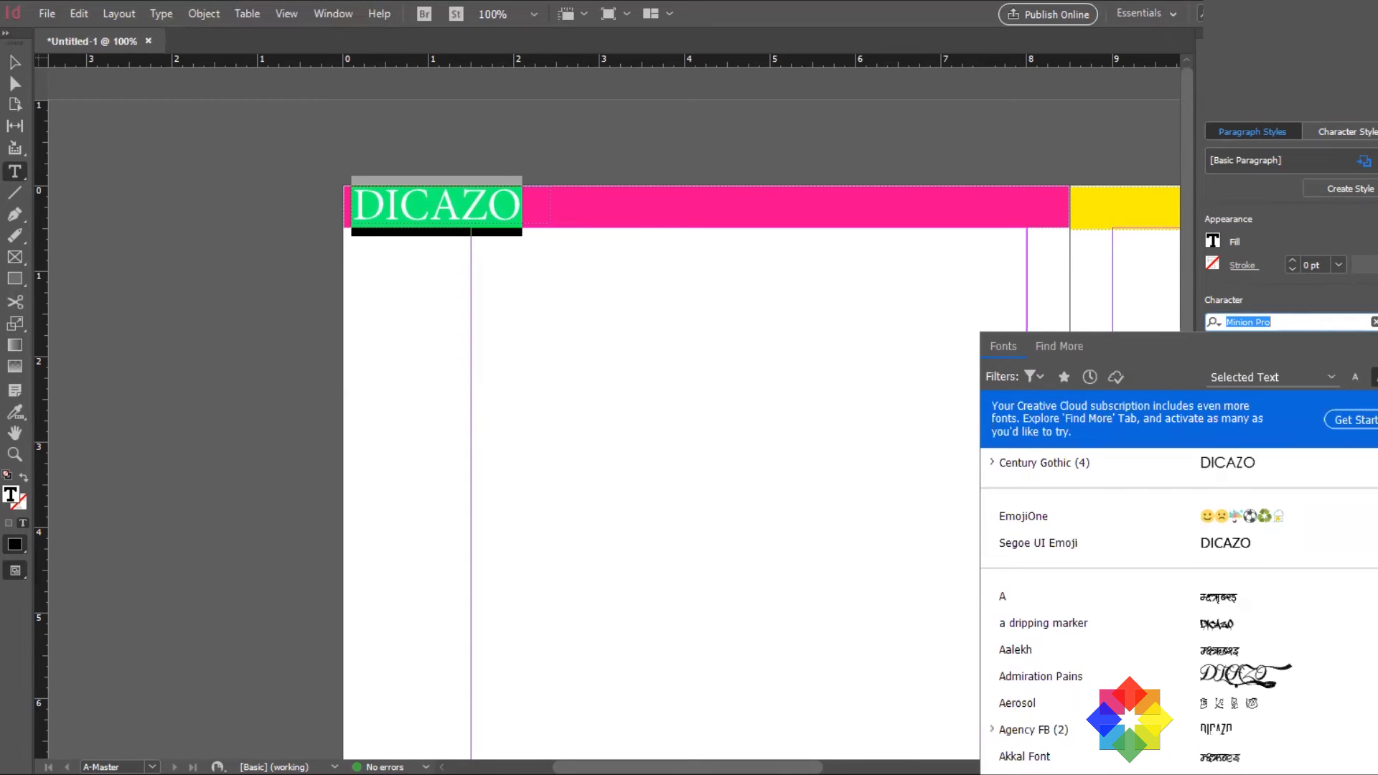
scroll(1154, 535, down, 1)
scroll(1153, 514, down, 1)
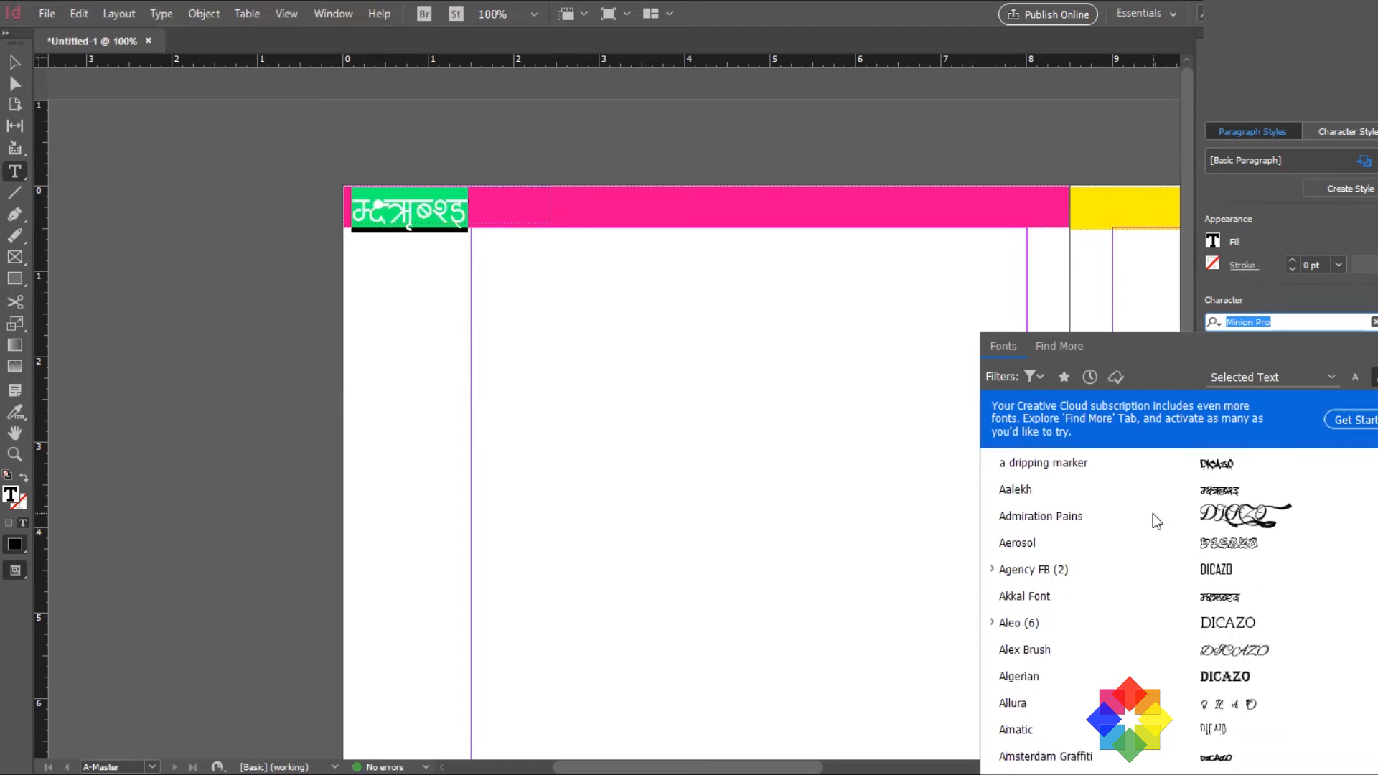
scroll(1153, 514, down, 5)
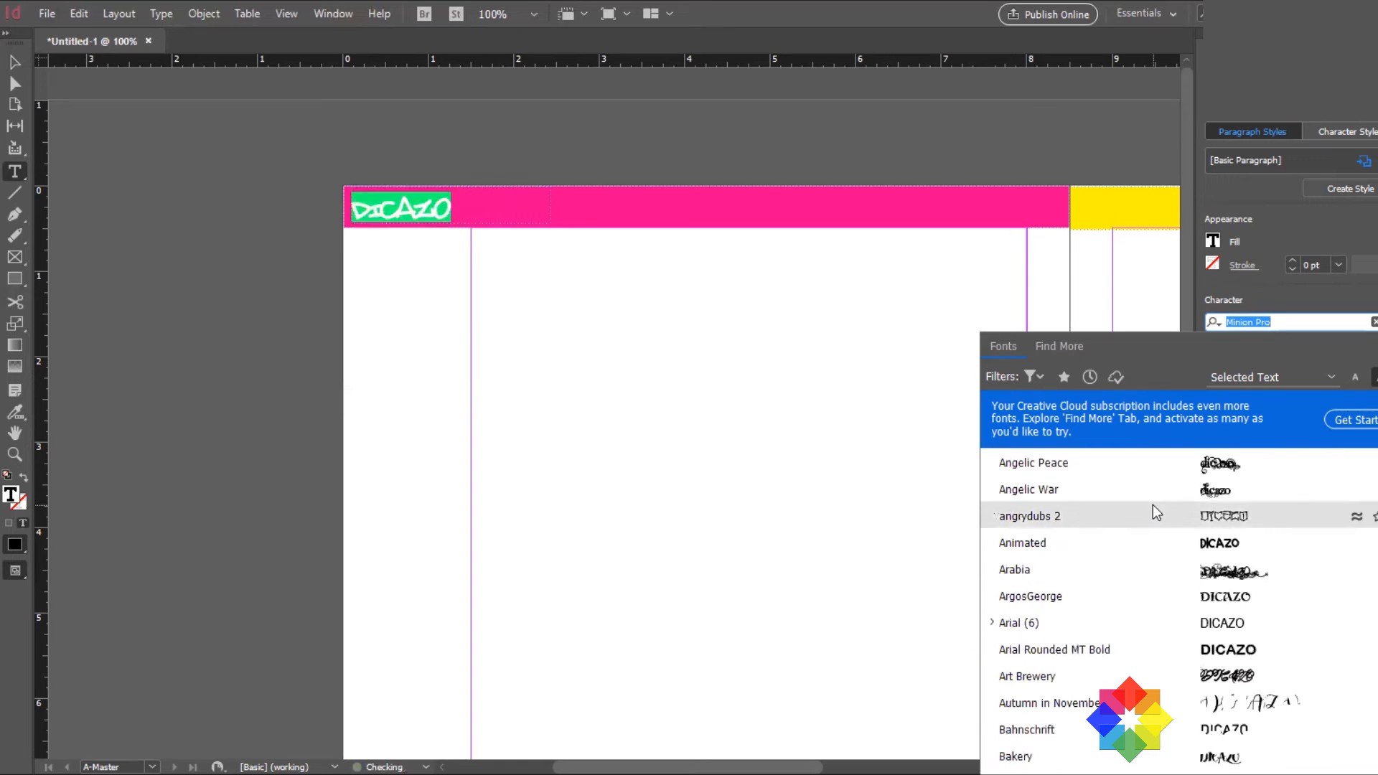
scroll(1153, 505, down, 6)
scroll(1153, 503, down, 8)
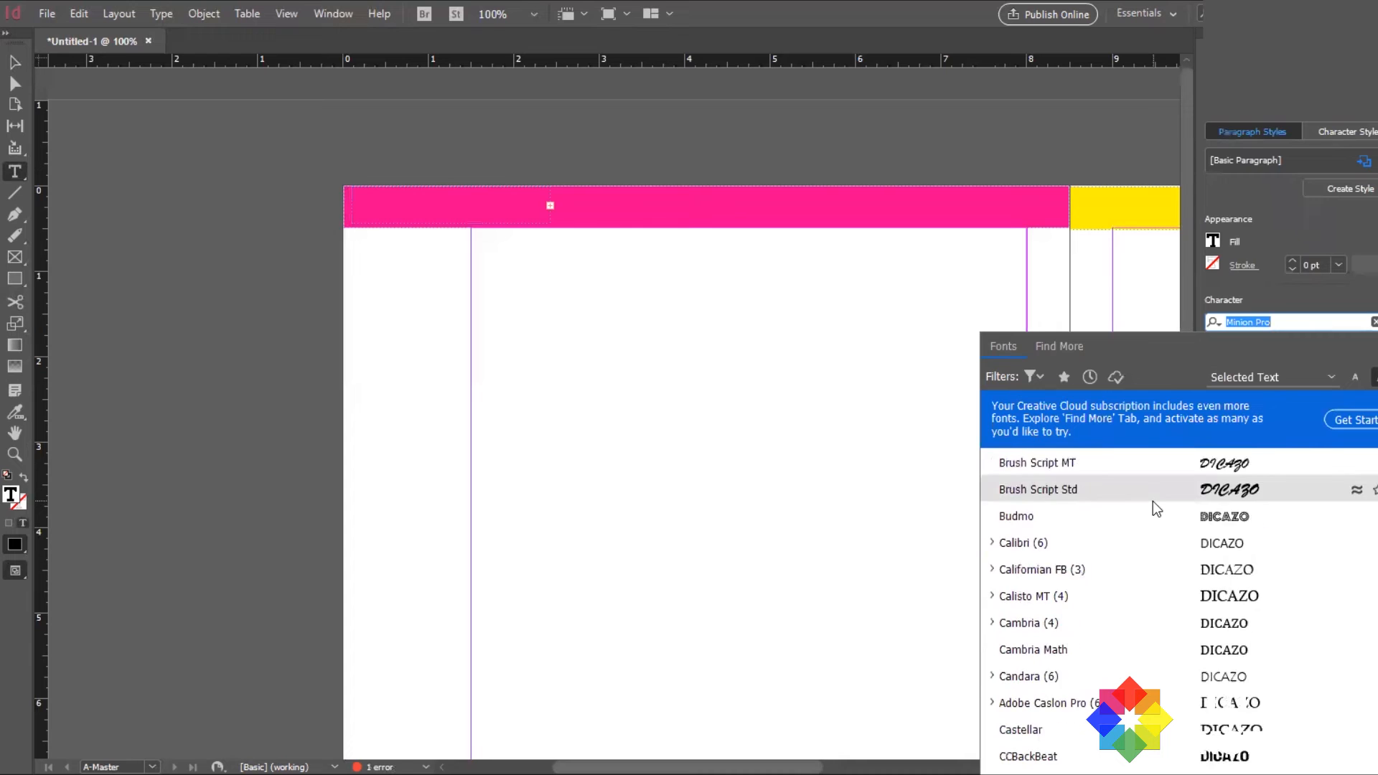
scroll(1153, 501, down, 4)
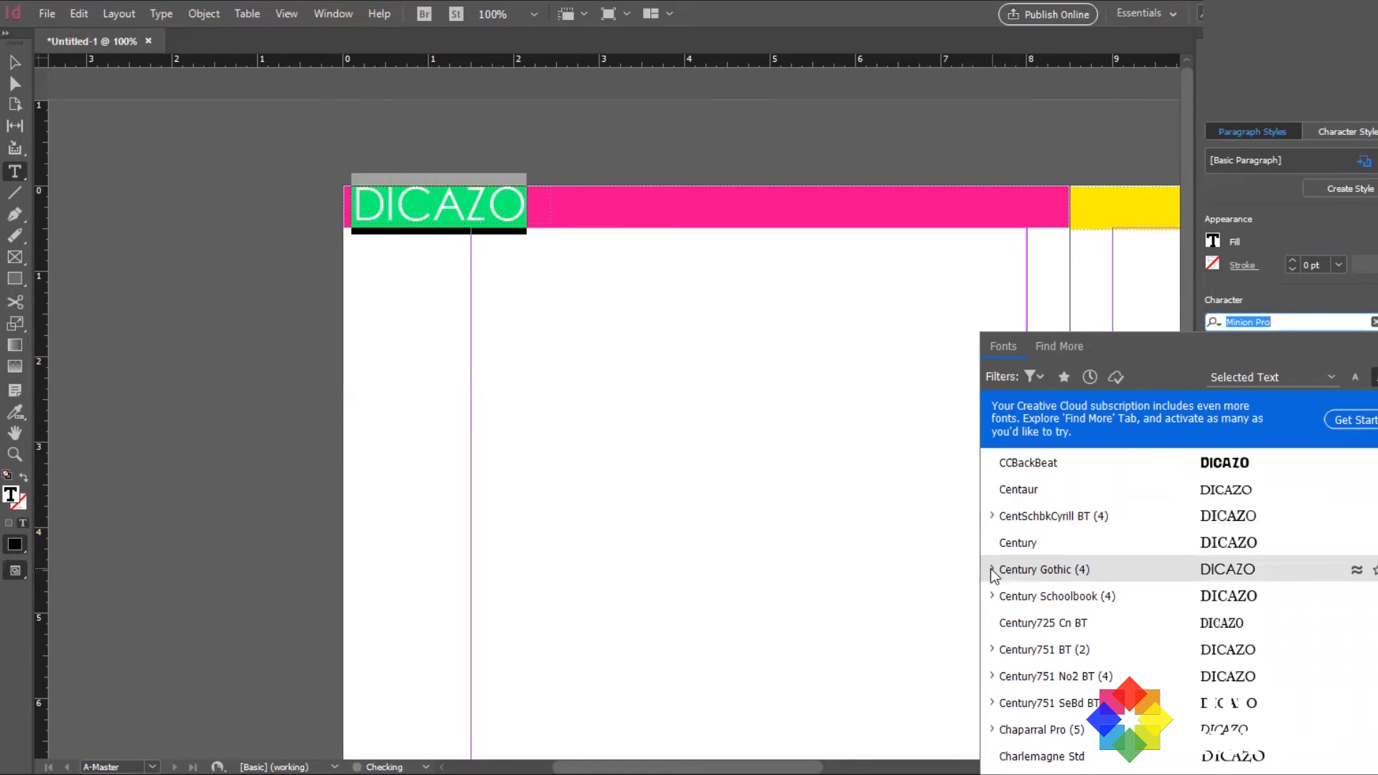
click(993, 570)
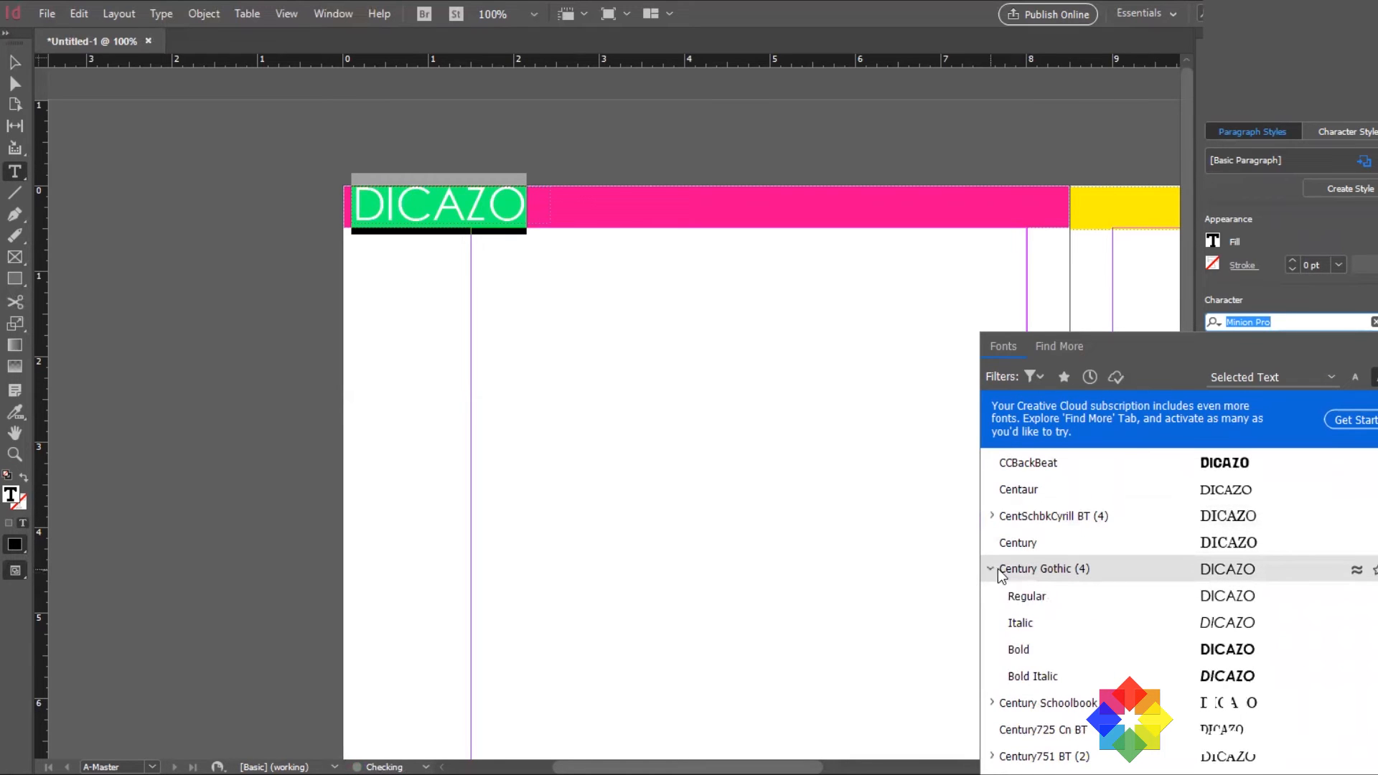
click(1045, 647)
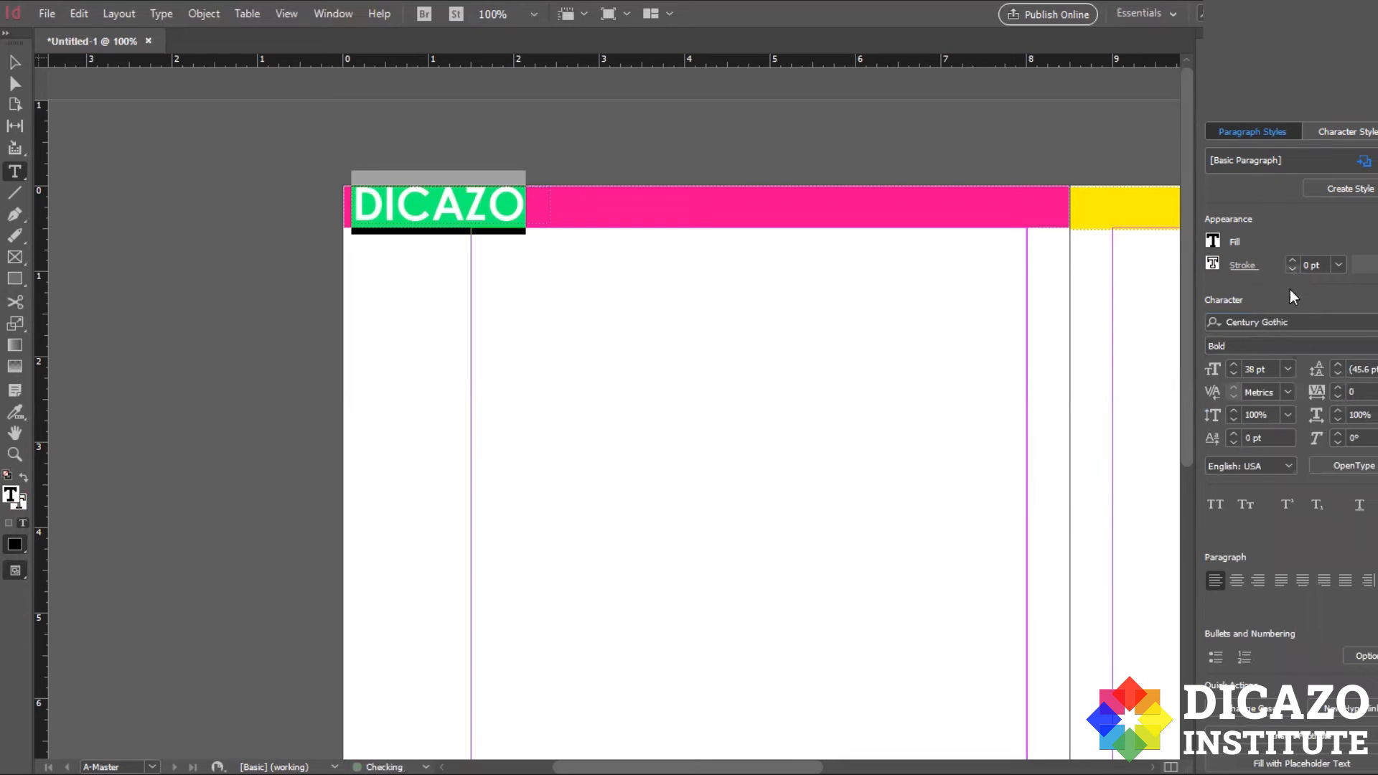
- Reduce the DICAZO text to 36 pt and fill it with the [Paper] swatch
click(1230, 373)
click(1230, 373)
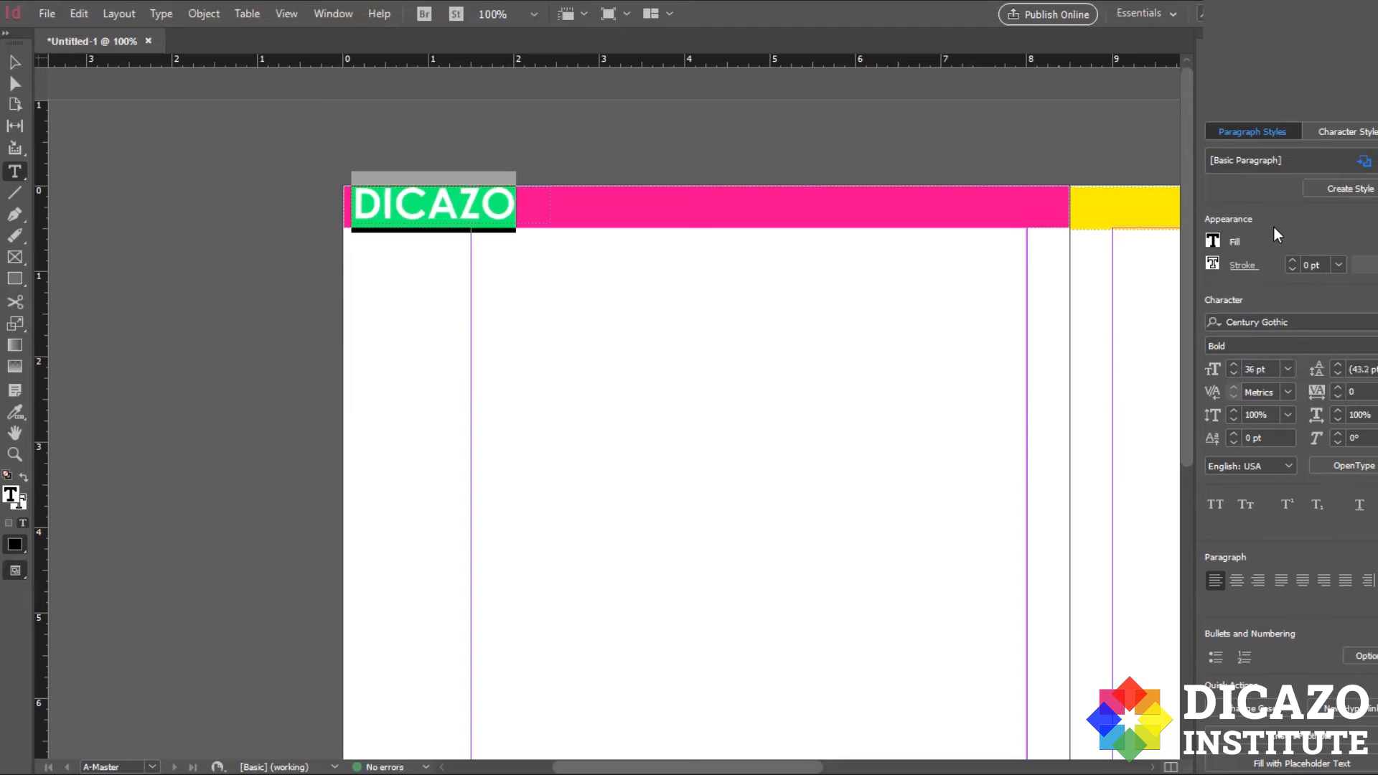
click(1213, 242)
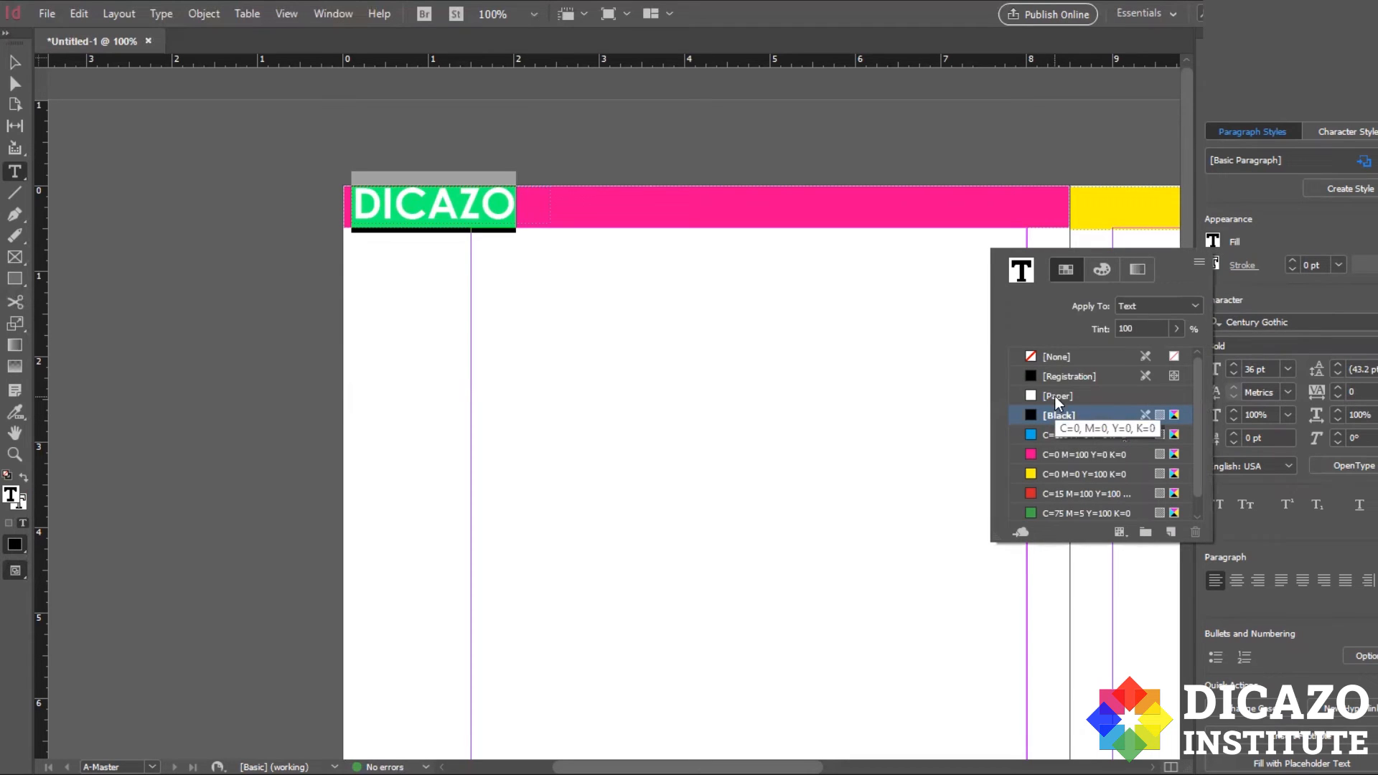
click(1057, 399)
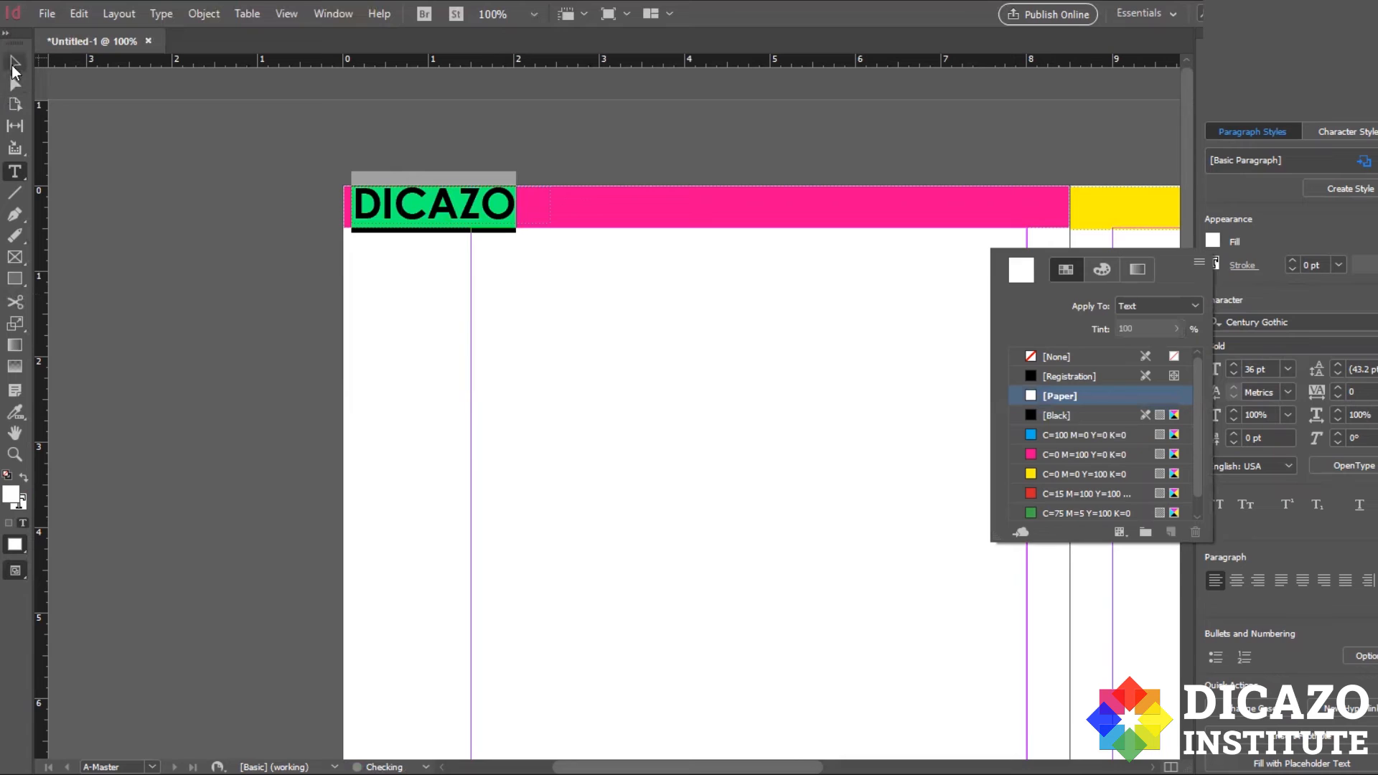
click(185, 251)
key(v)
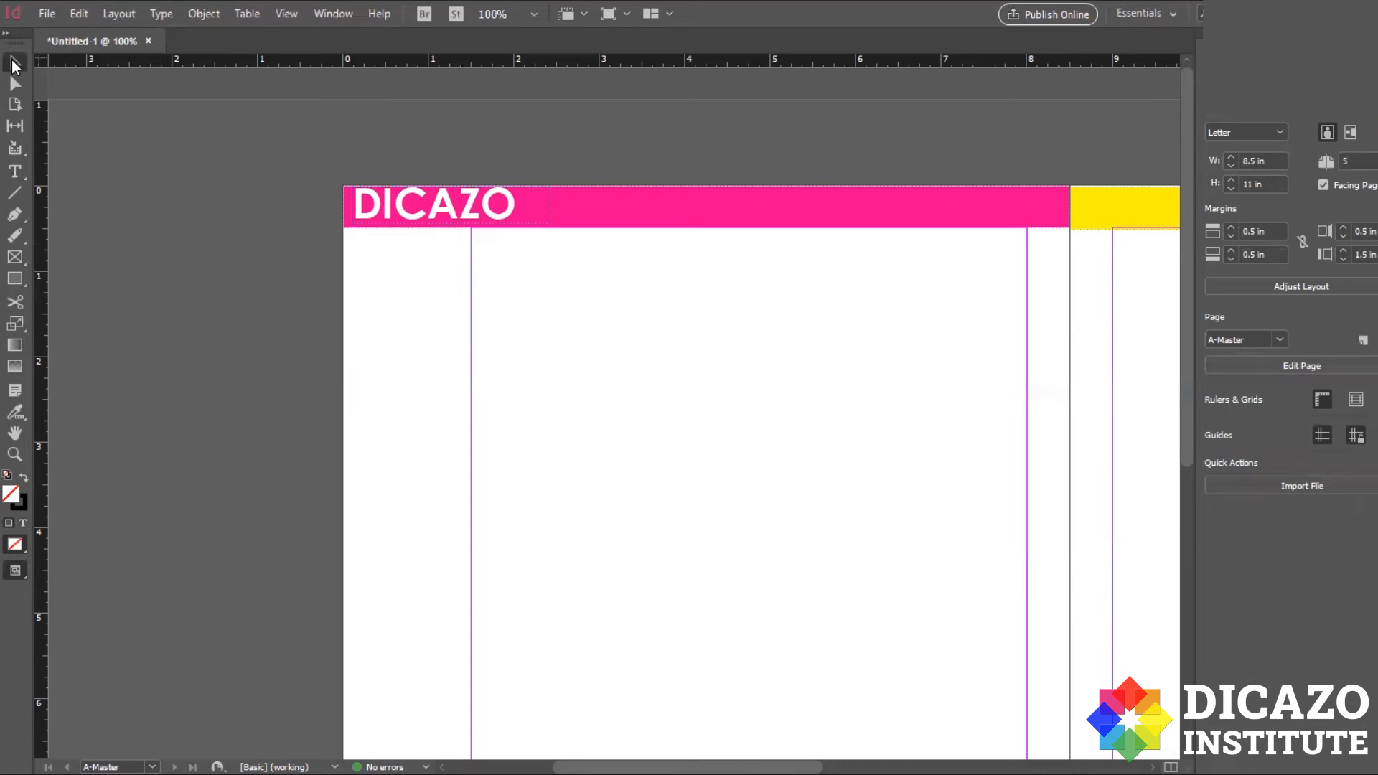
- Open page 1 and examine the DICAZO heading on the left-hand pages across the document spreads
key(ctrl+minus)
key(ctrl+minus)
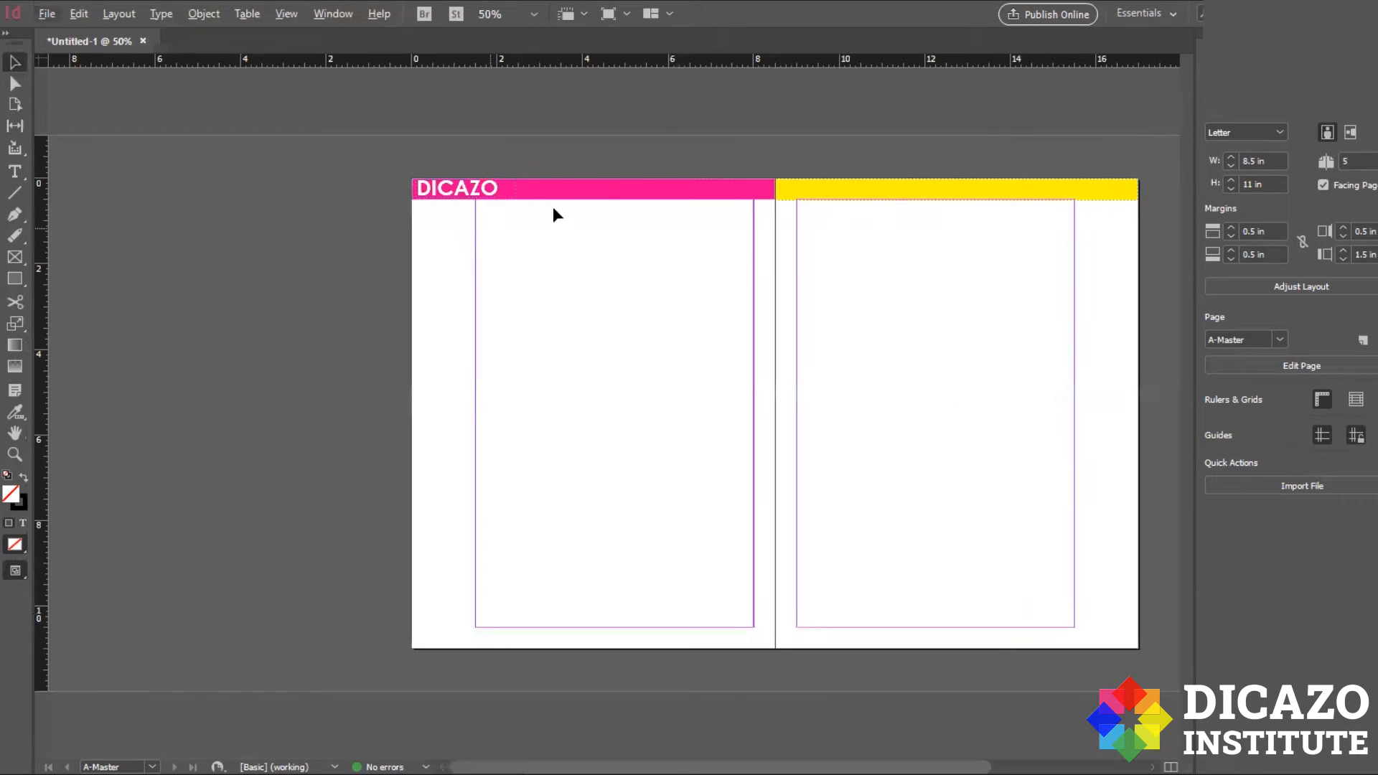
key(F12)
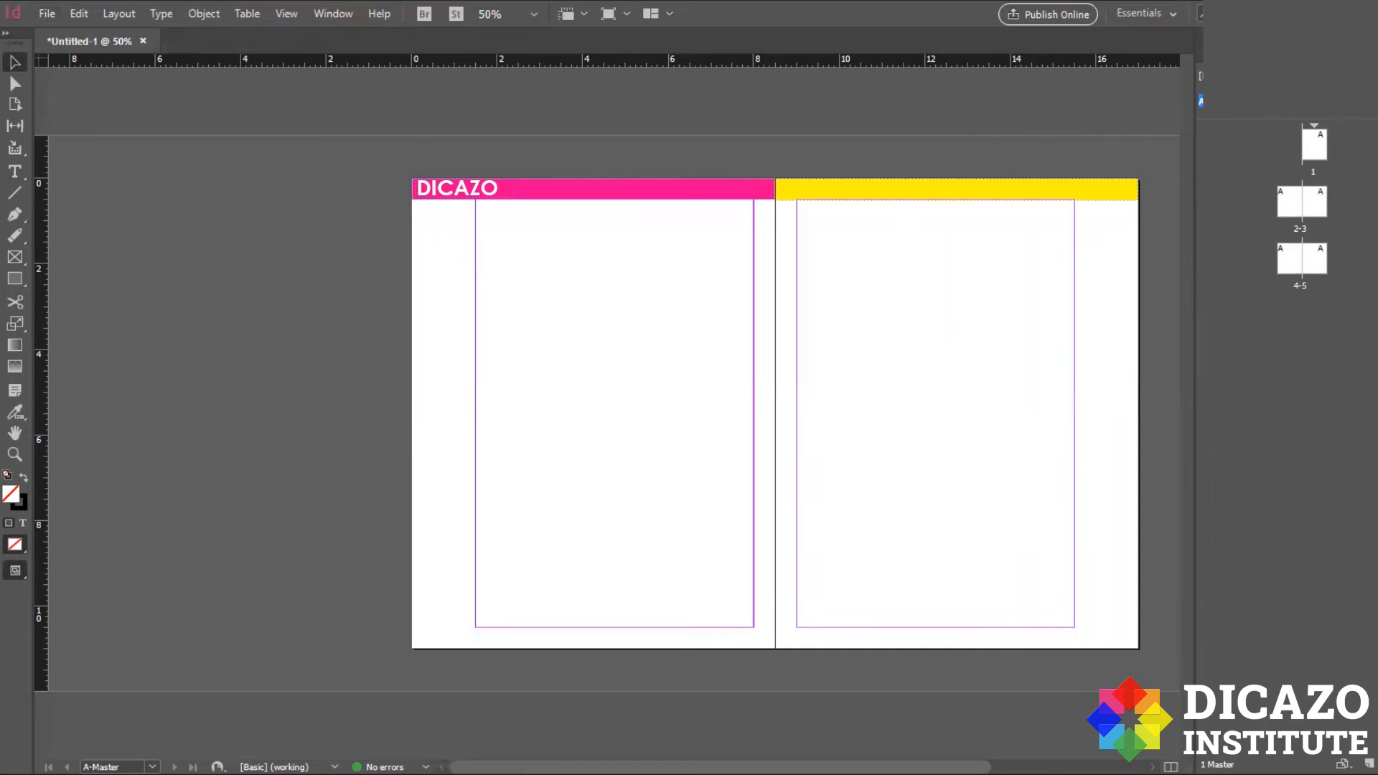
double_click(1316, 170)
key(space)
drag(439, 247, 557, 423)
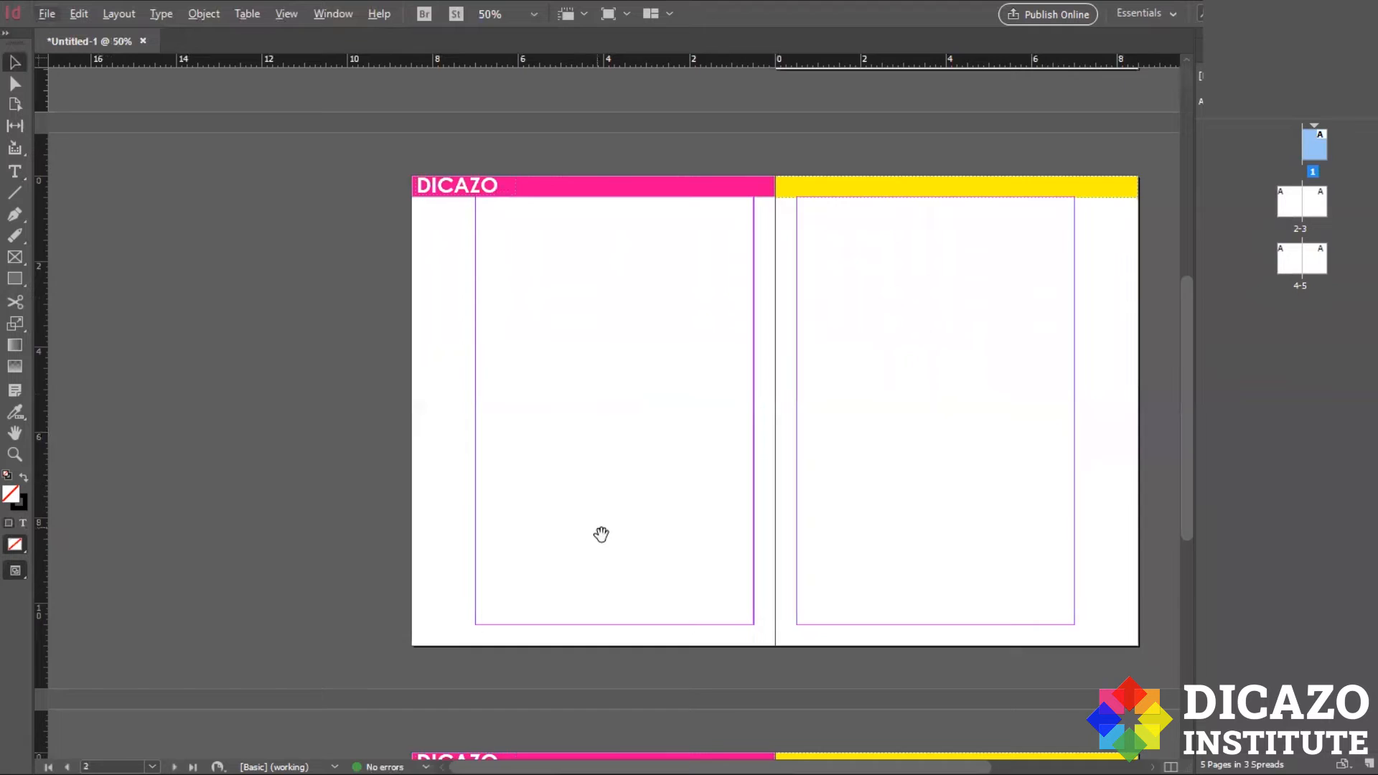
drag(598, 534, 584, 299)
key(ctrl+minus)
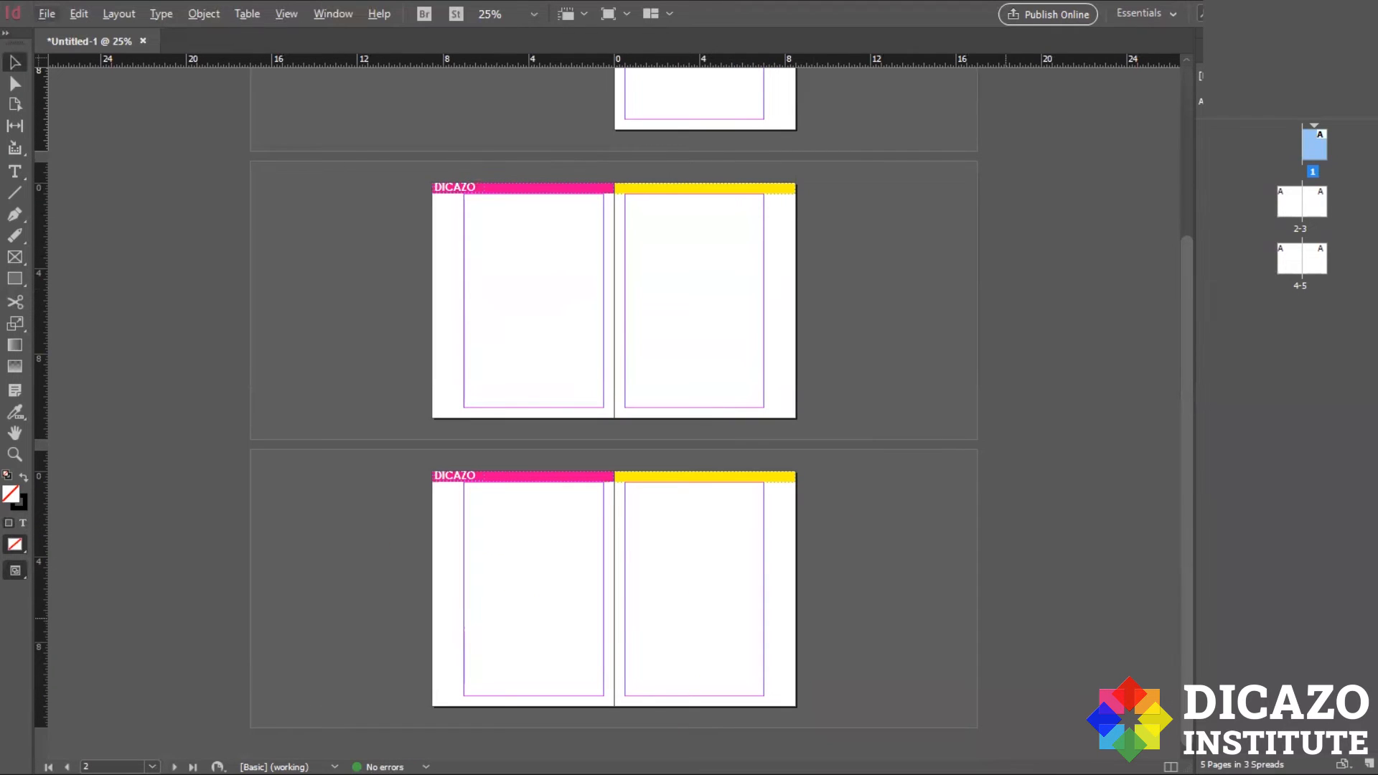
- Add two pages to the document and check the master header bands and DICAZO heading on all spreads
click(1369, 765)
click(1369, 764)
scroll(721, 436, up, 2)
scroll(718, 431, down, 6)
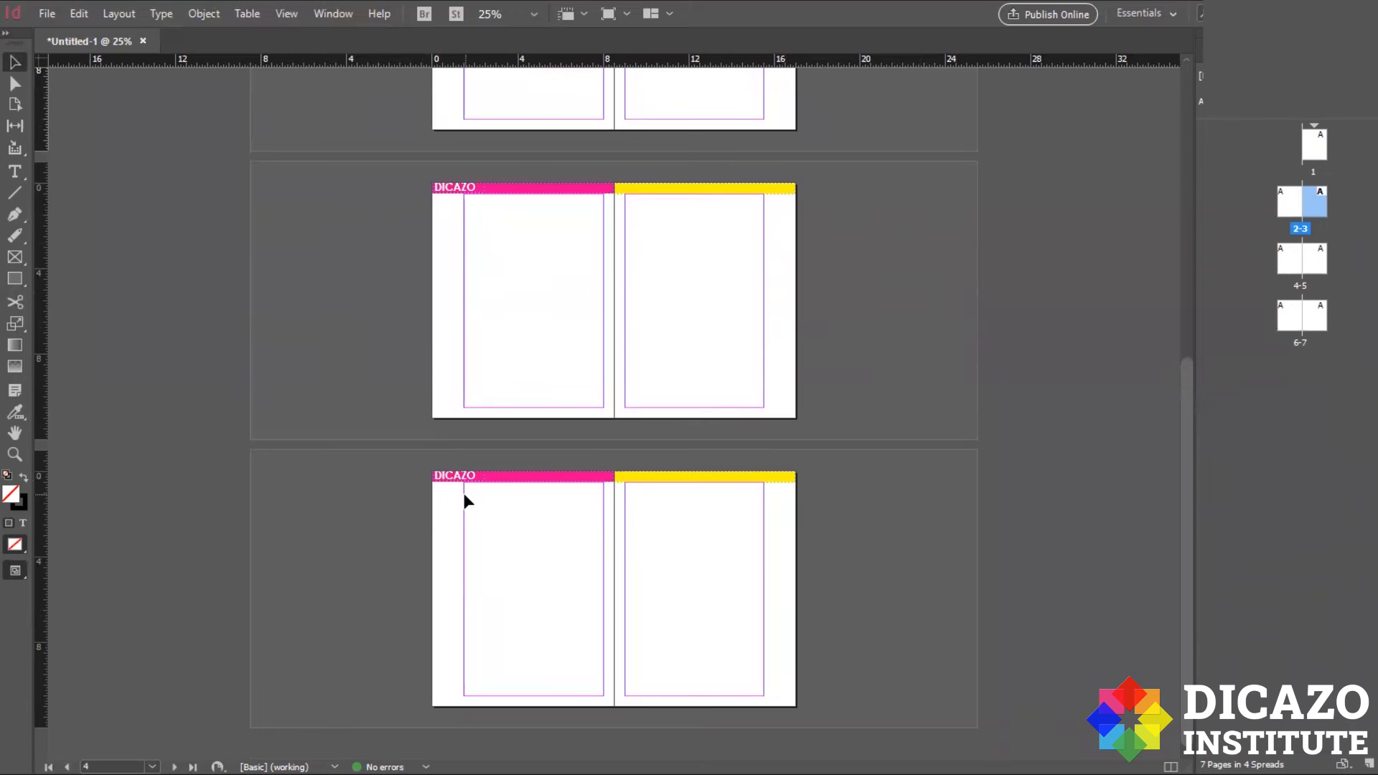
scroll(468, 482, up, 5)
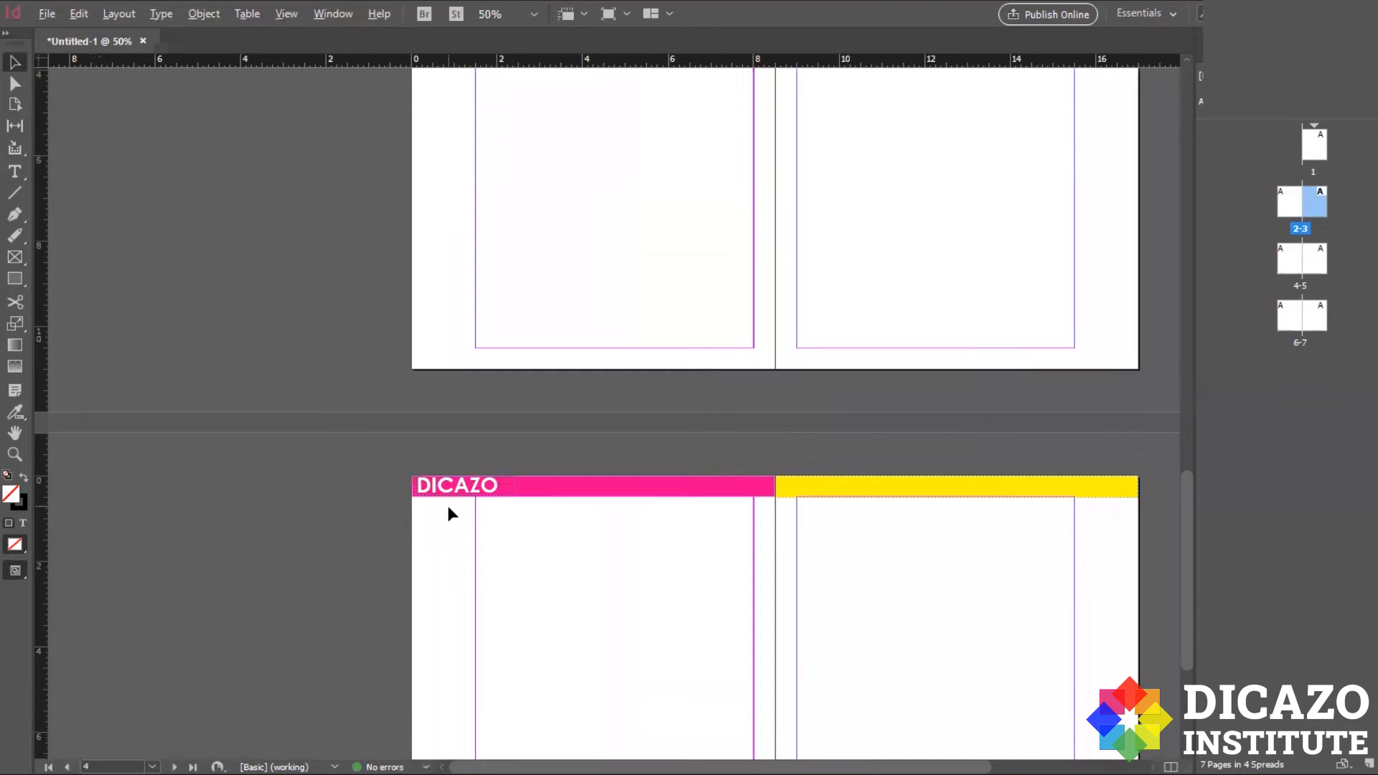
scroll(415, 568, down, 6)
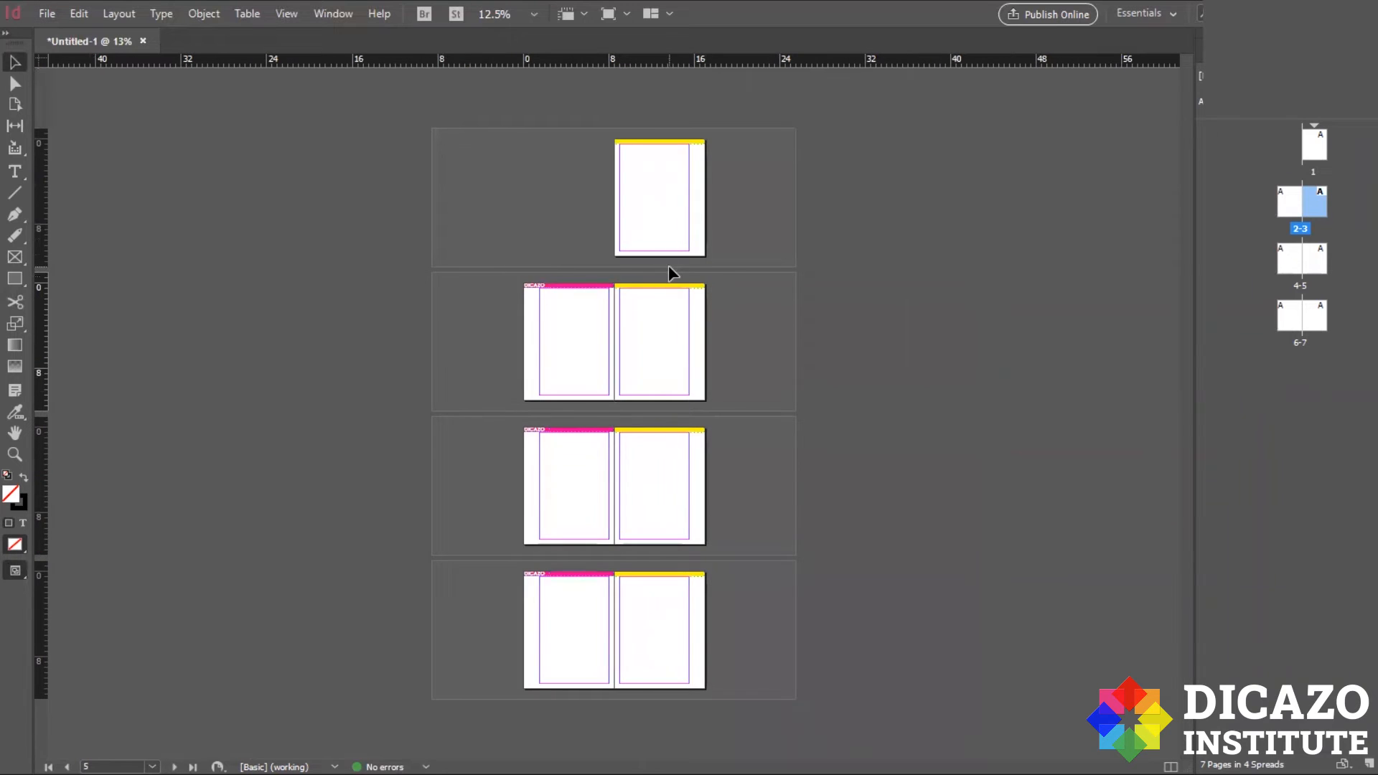
scroll(664, 267, up, 4)
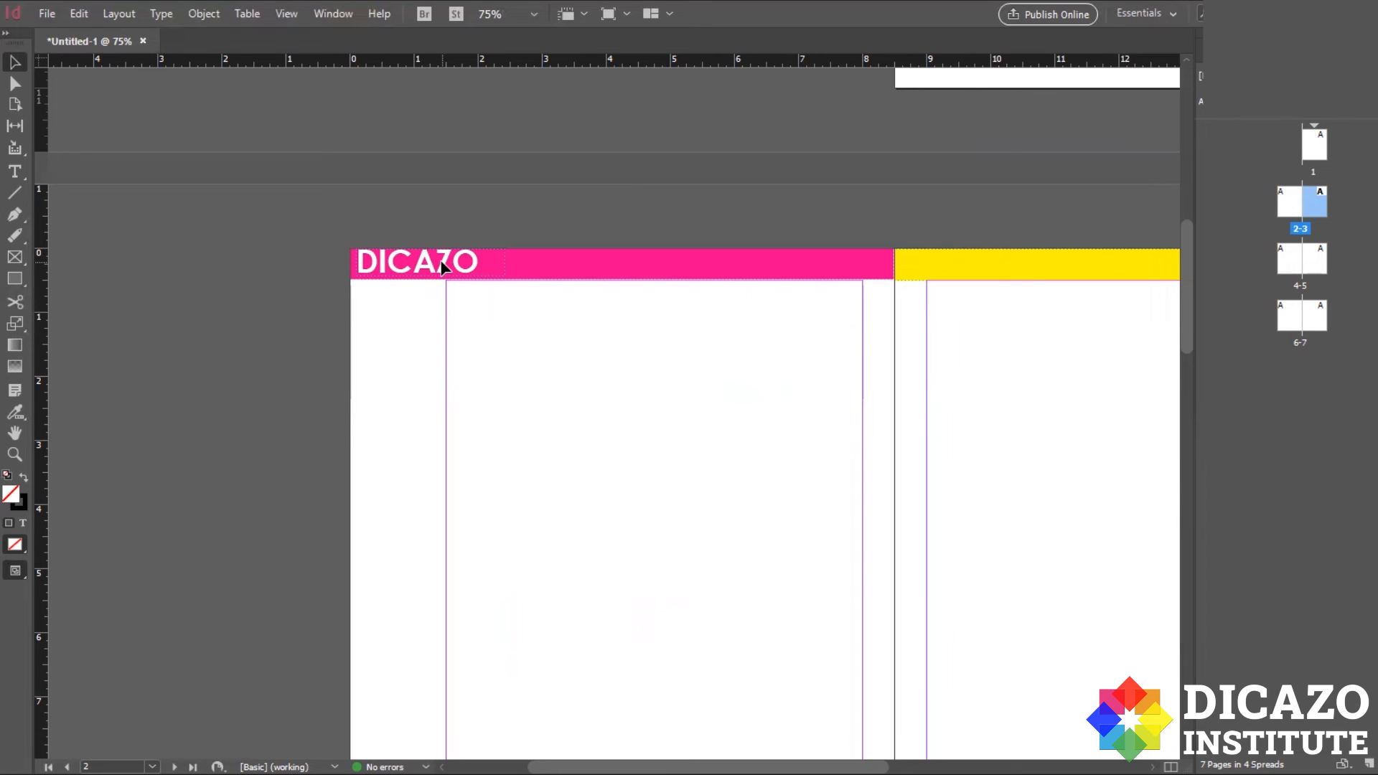
scroll(394, 309, down, 2)
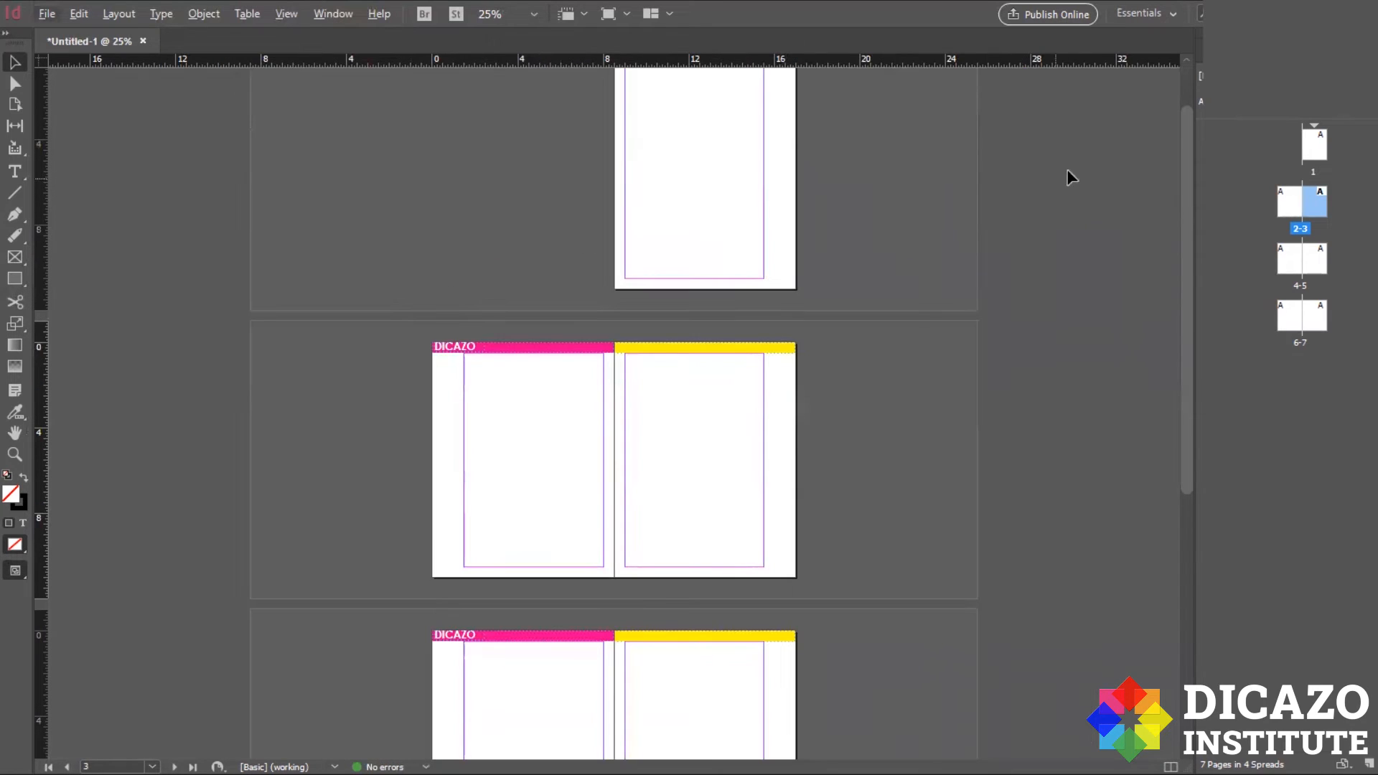
- Open the A-Master spread and draw a text frame near the outer end of the right page's yellow band
click(1223, 42)
click(1267, 42)
double_click(1201, 101)
scroll(617, 419, up, 2)
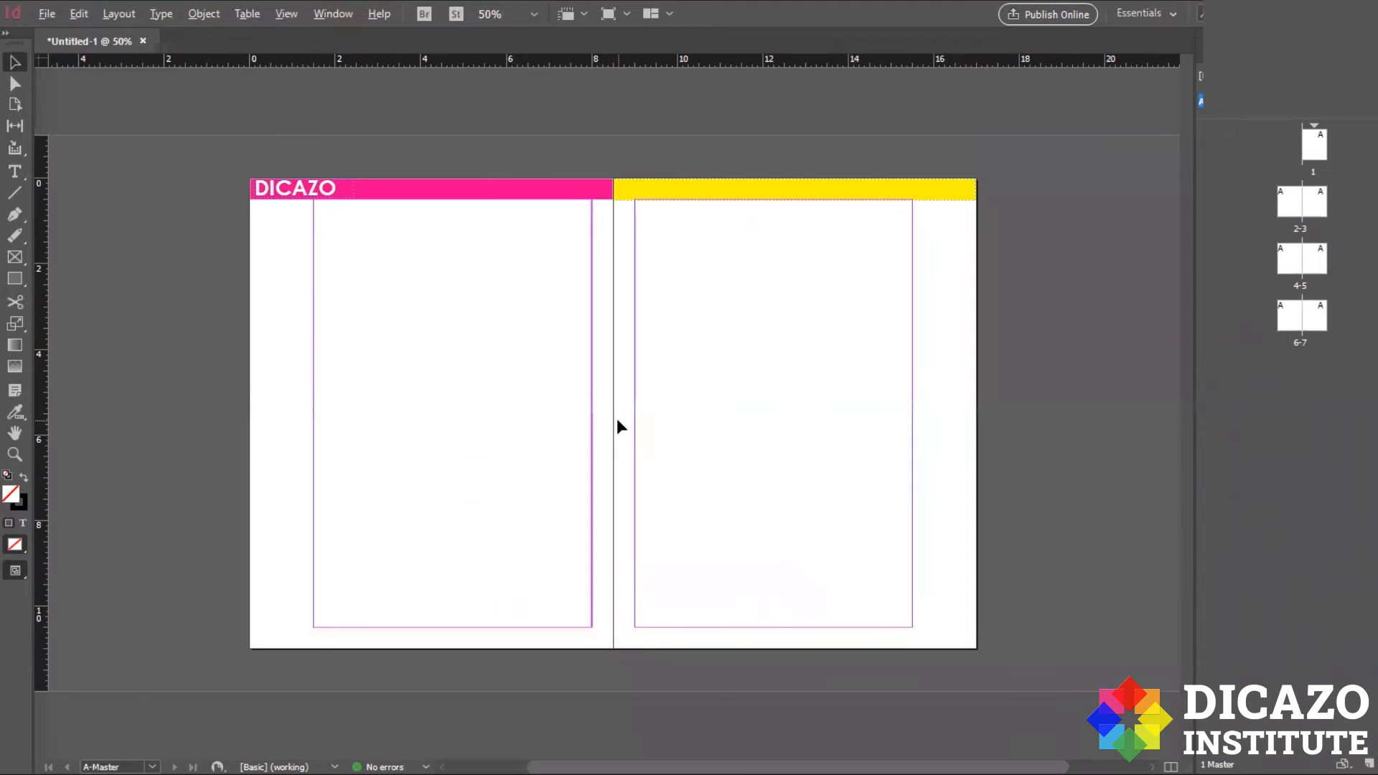
right_click(884, 190)
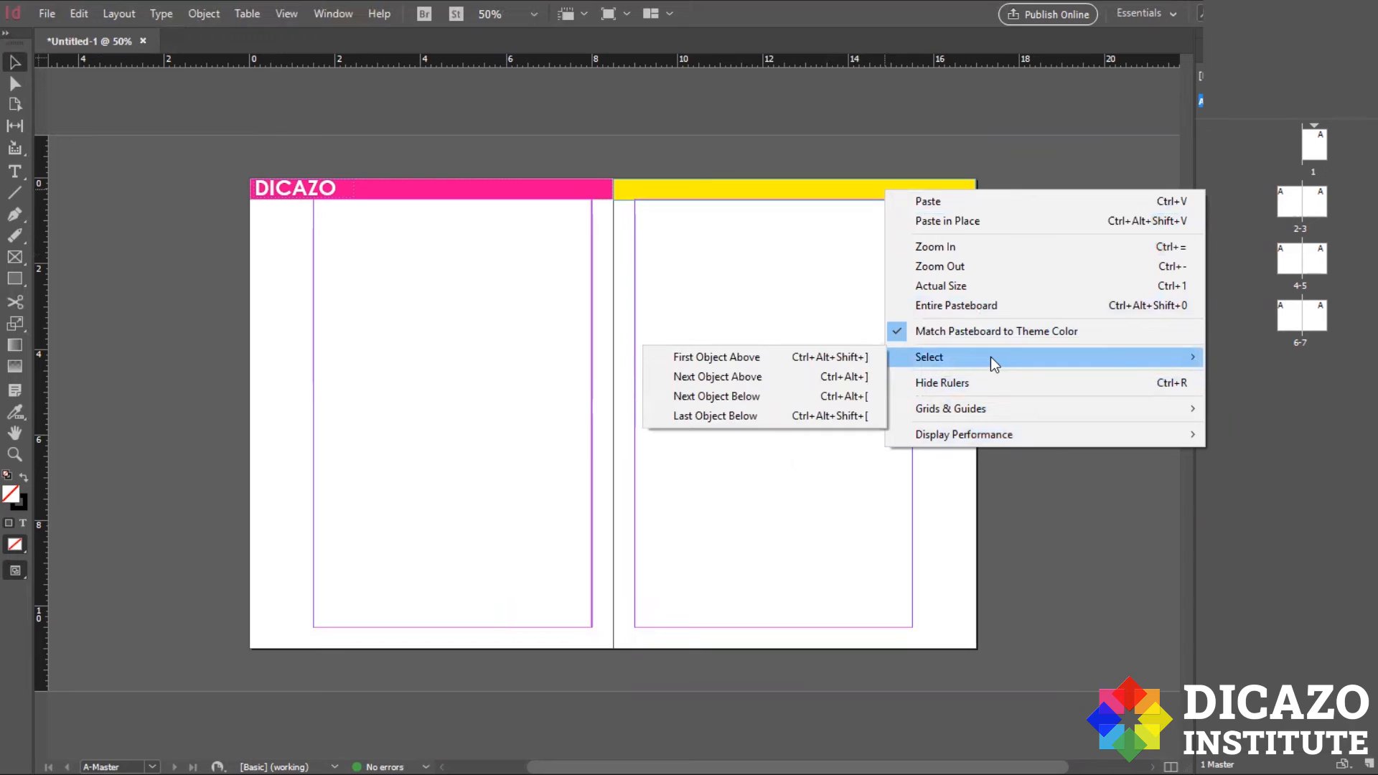
click(1062, 517)
key(t)
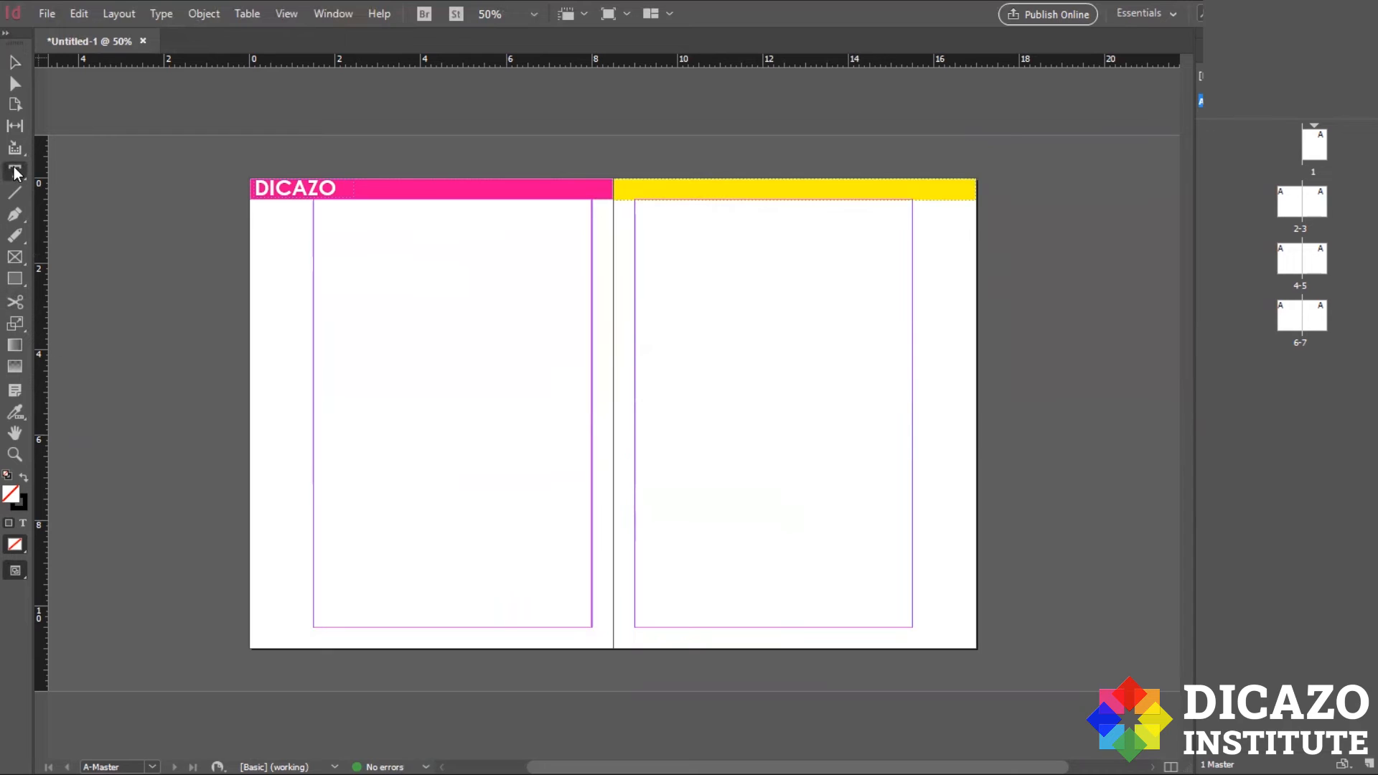
drag(899, 179, 957, 203)
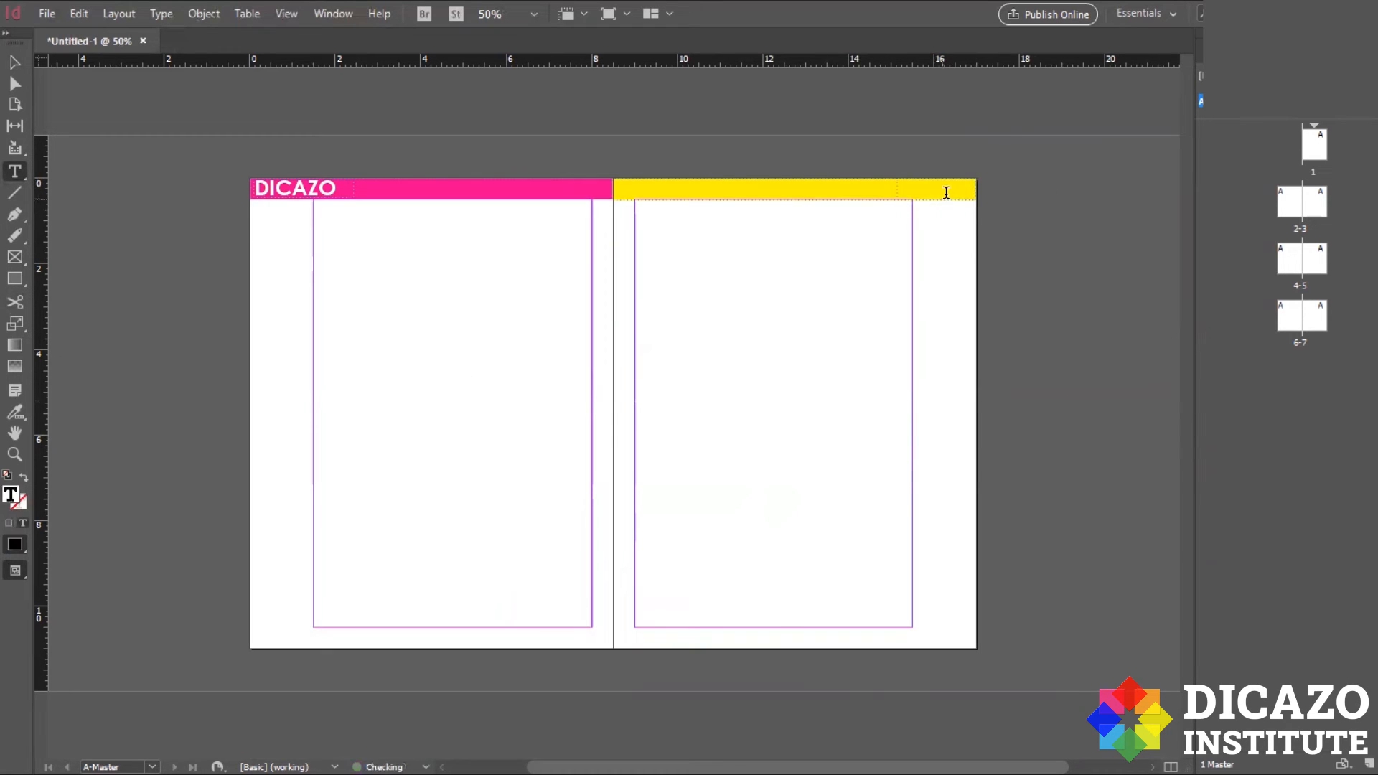
- Insert a Current Page Number marker in the text frame on the right master page's yellow band
right_click(948, 191)
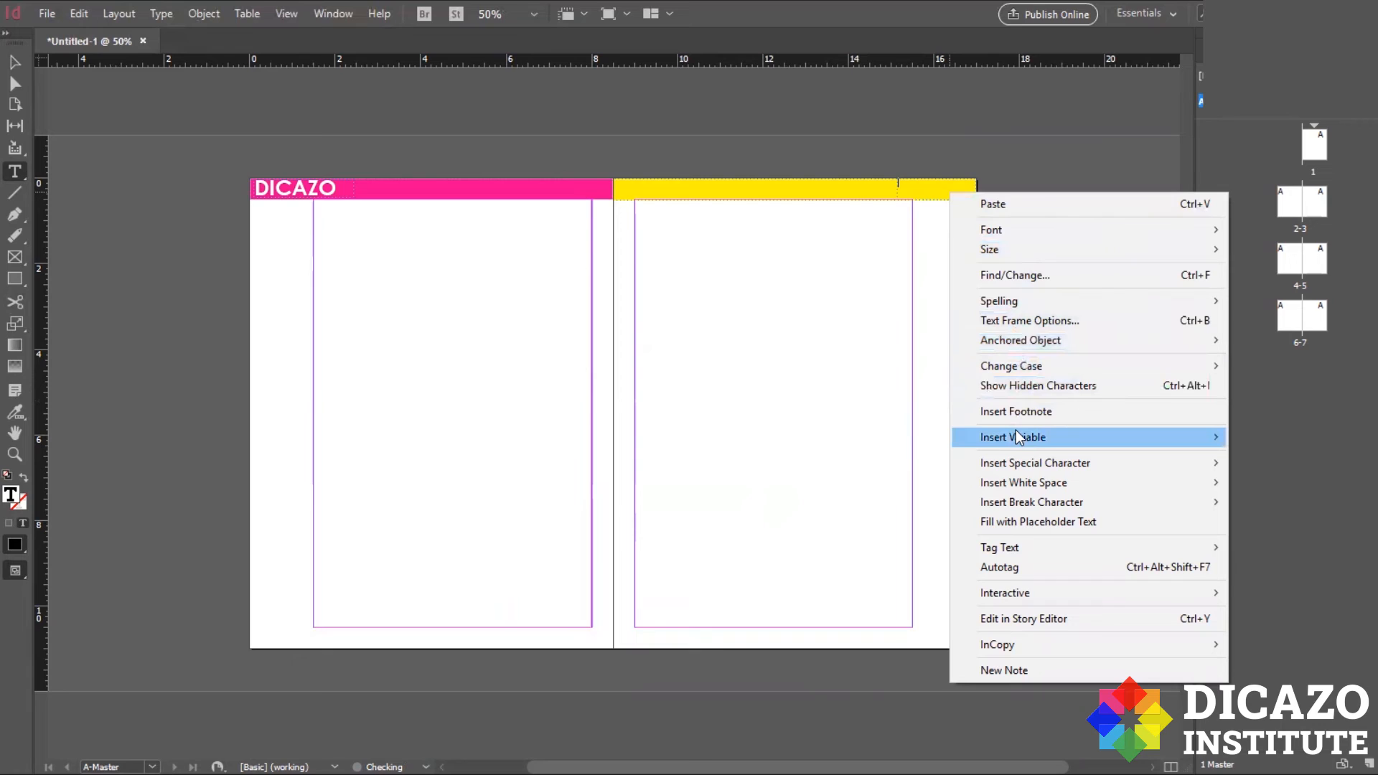
mouse_move(1015, 431)
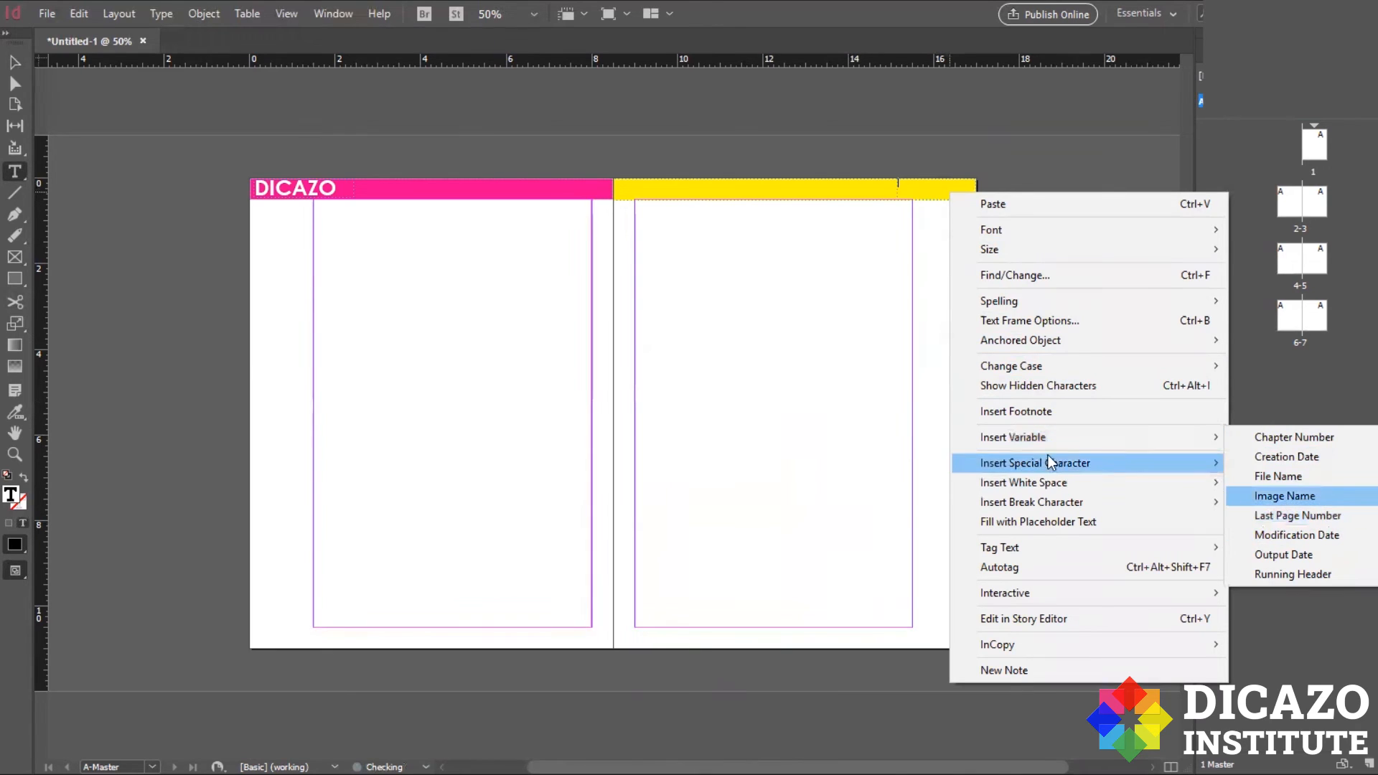
mouse_move(1071, 461)
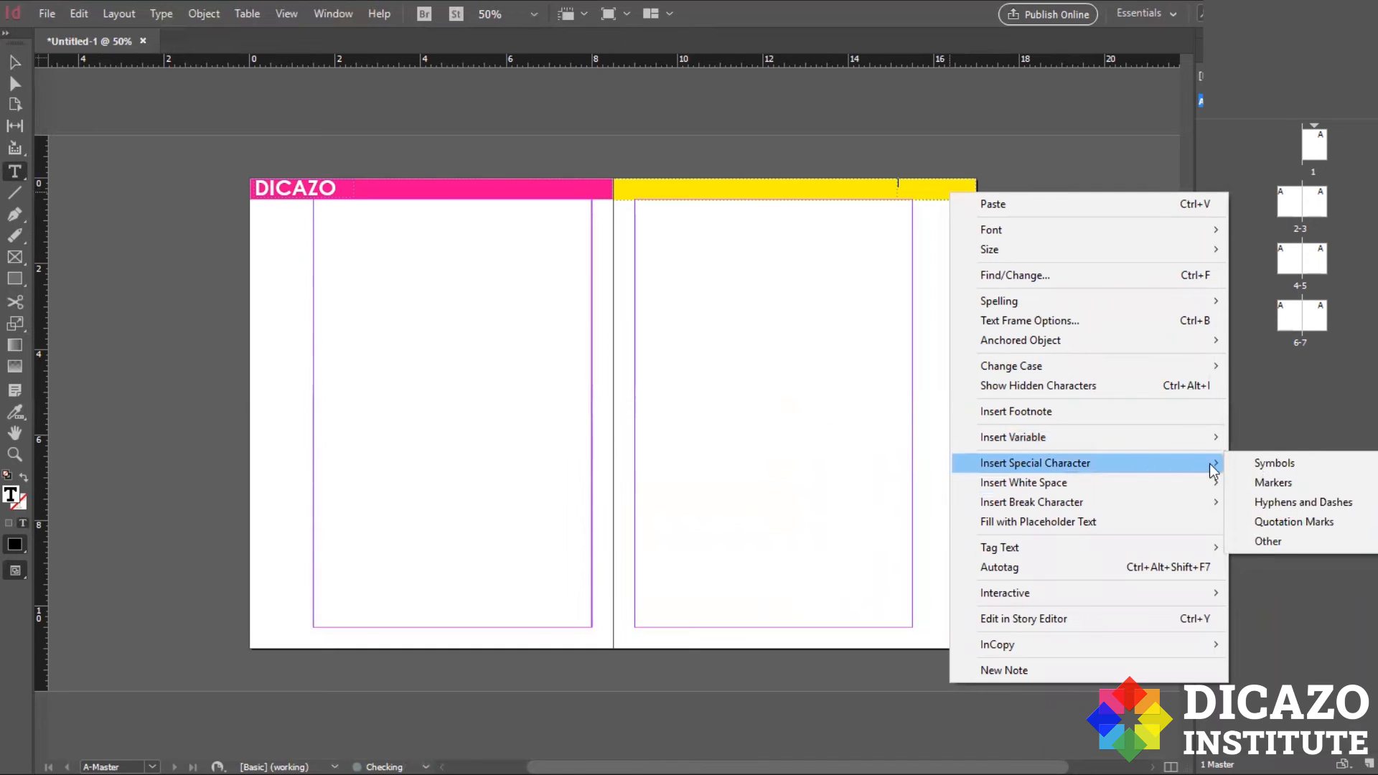
mouse_move(1247, 464)
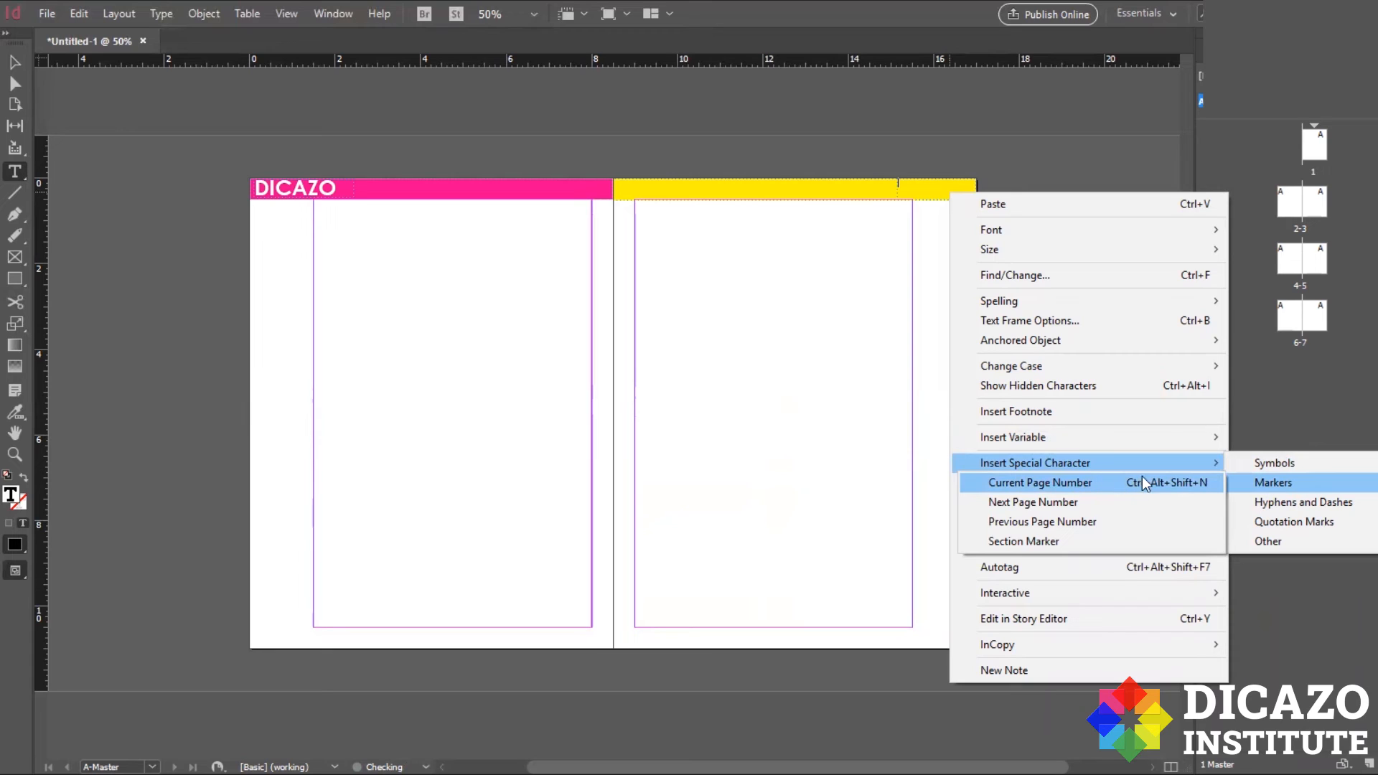
click(1201, 487)
- Enlarge the page number marker in the yellow band to 33 pt
scroll(955, 146, up, 1)
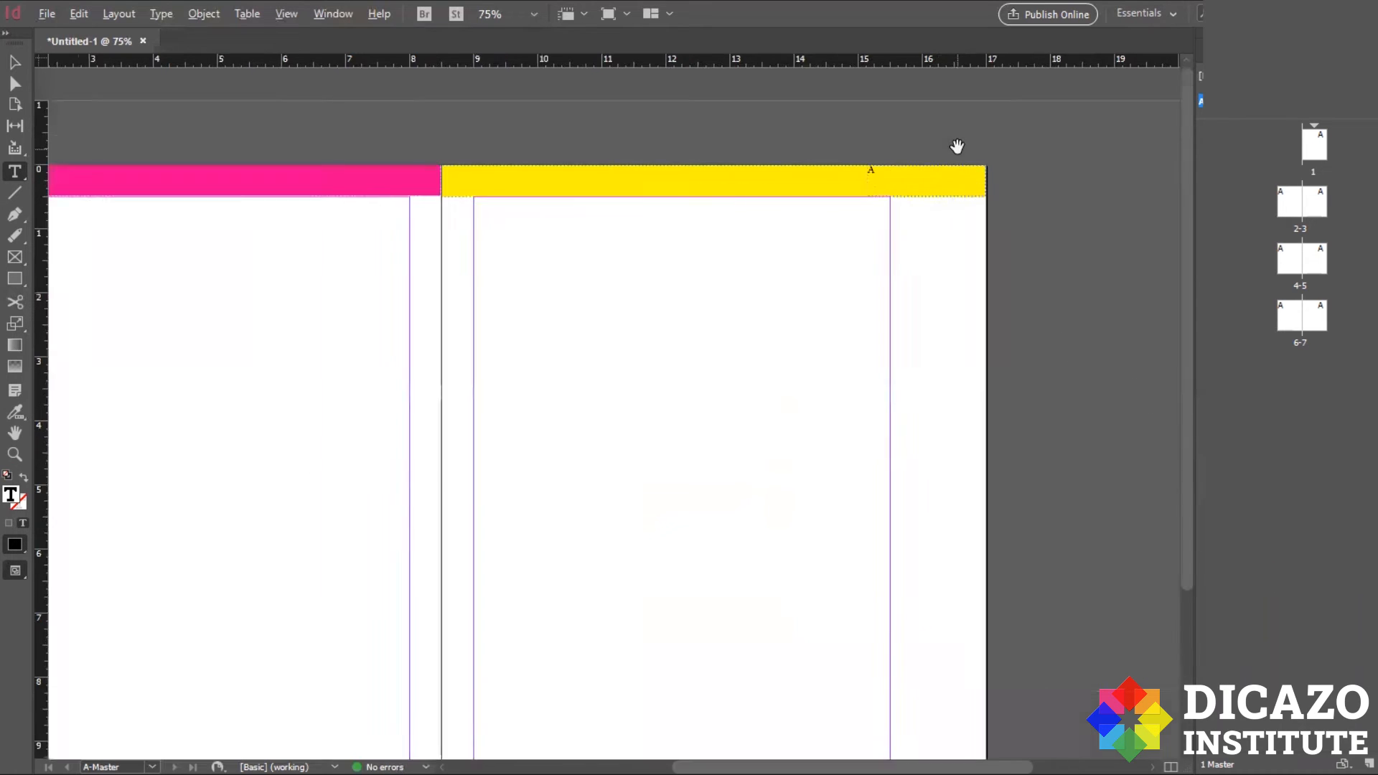
scroll(957, 146, up, 4)
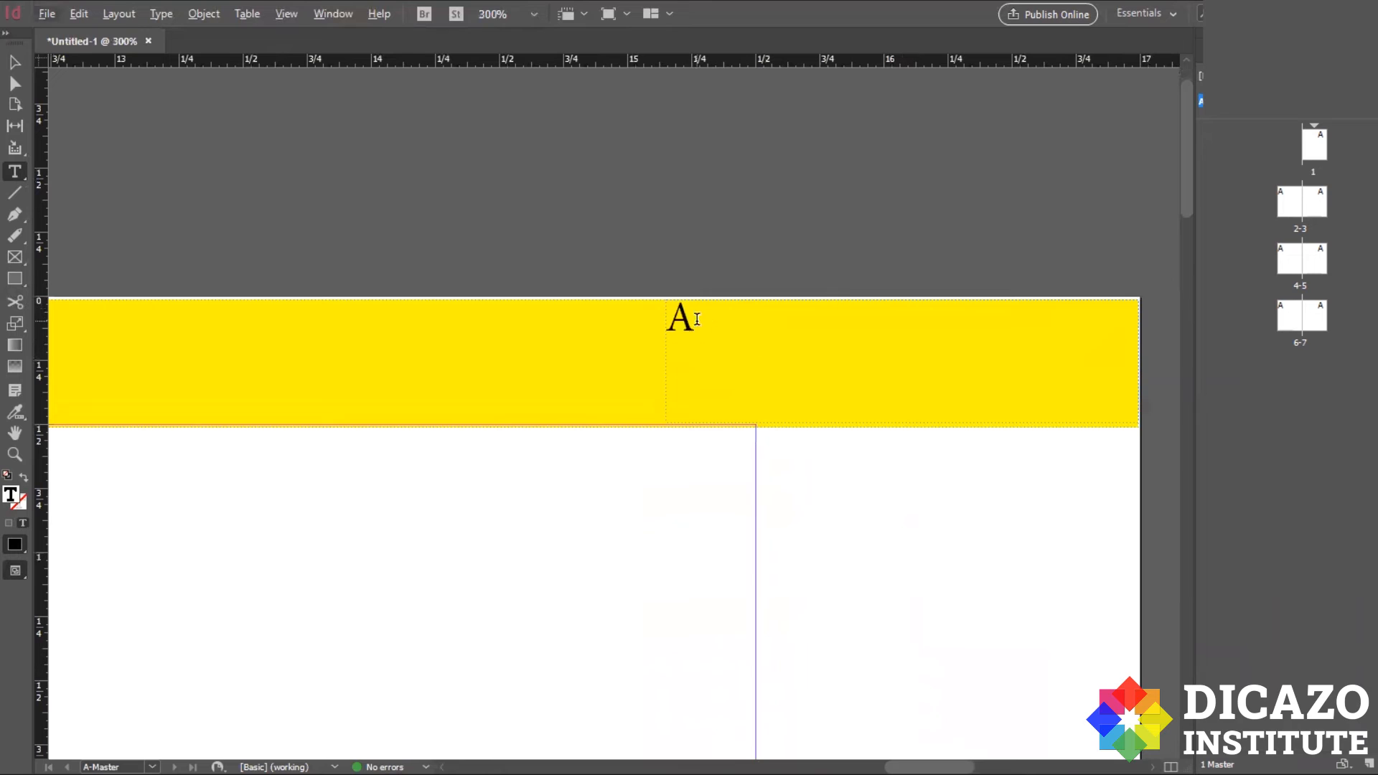
drag(696, 320, 674, 321)
click(1215, 54)
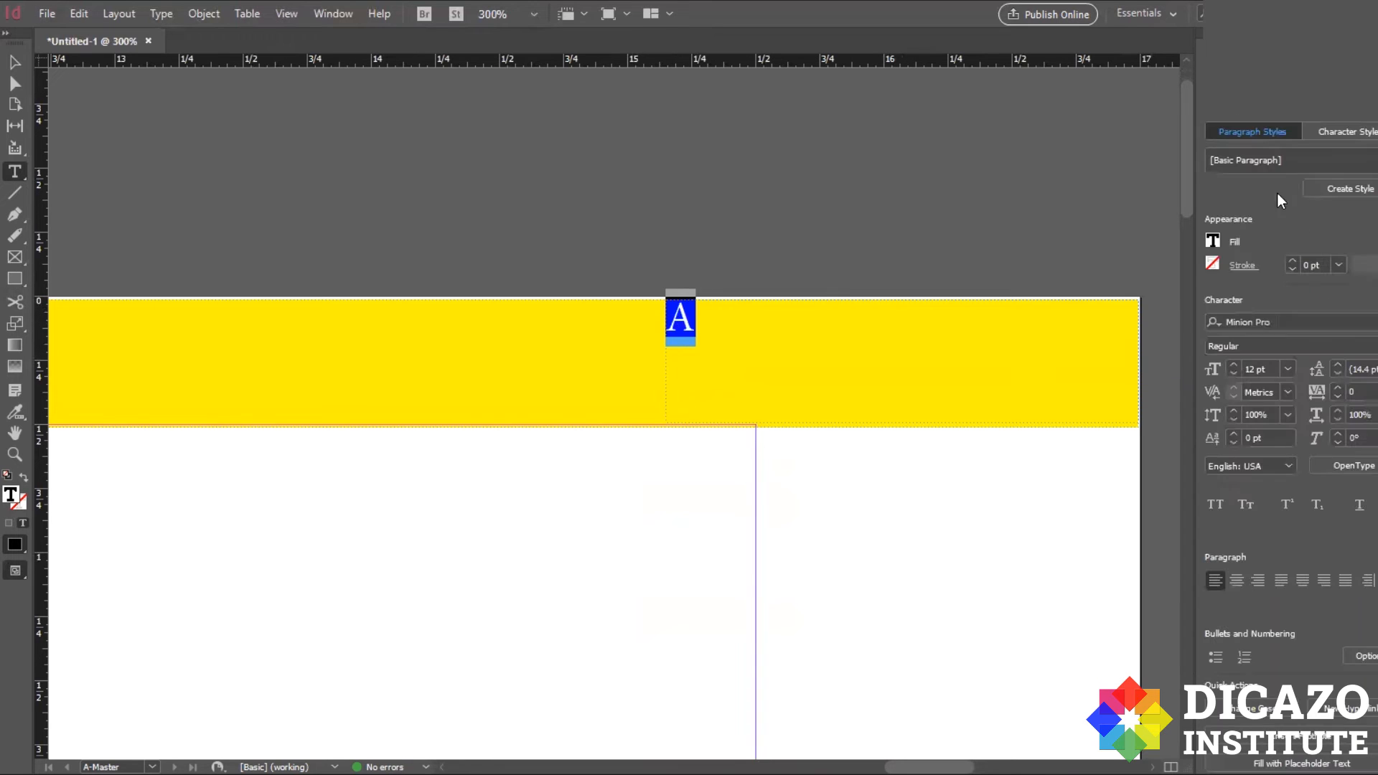
click(1233, 366)
click(1234, 364)
click(1234, 364)
click(1233, 364)
click(1233, 364)
click(1233, 364)
click(1233, 364)
click(1234, 364)
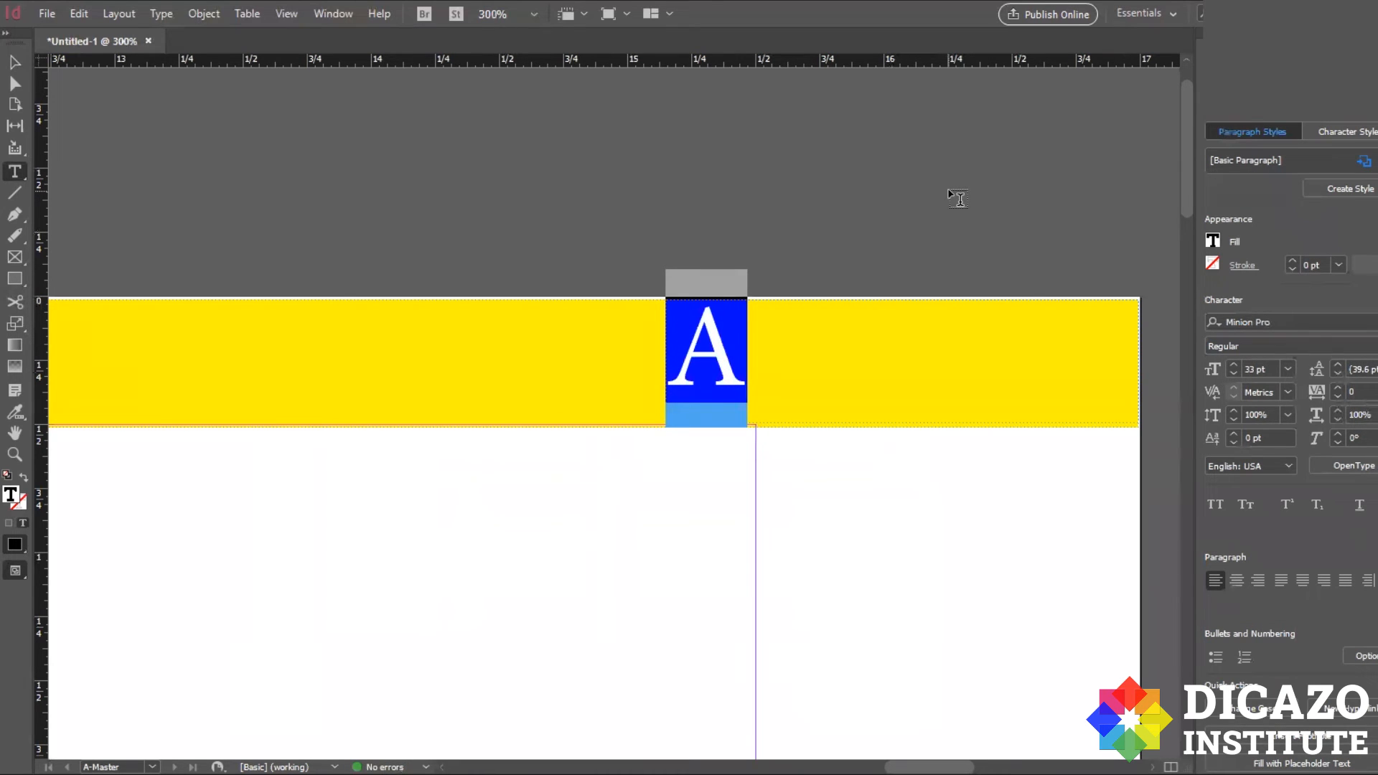
click(743, 351)
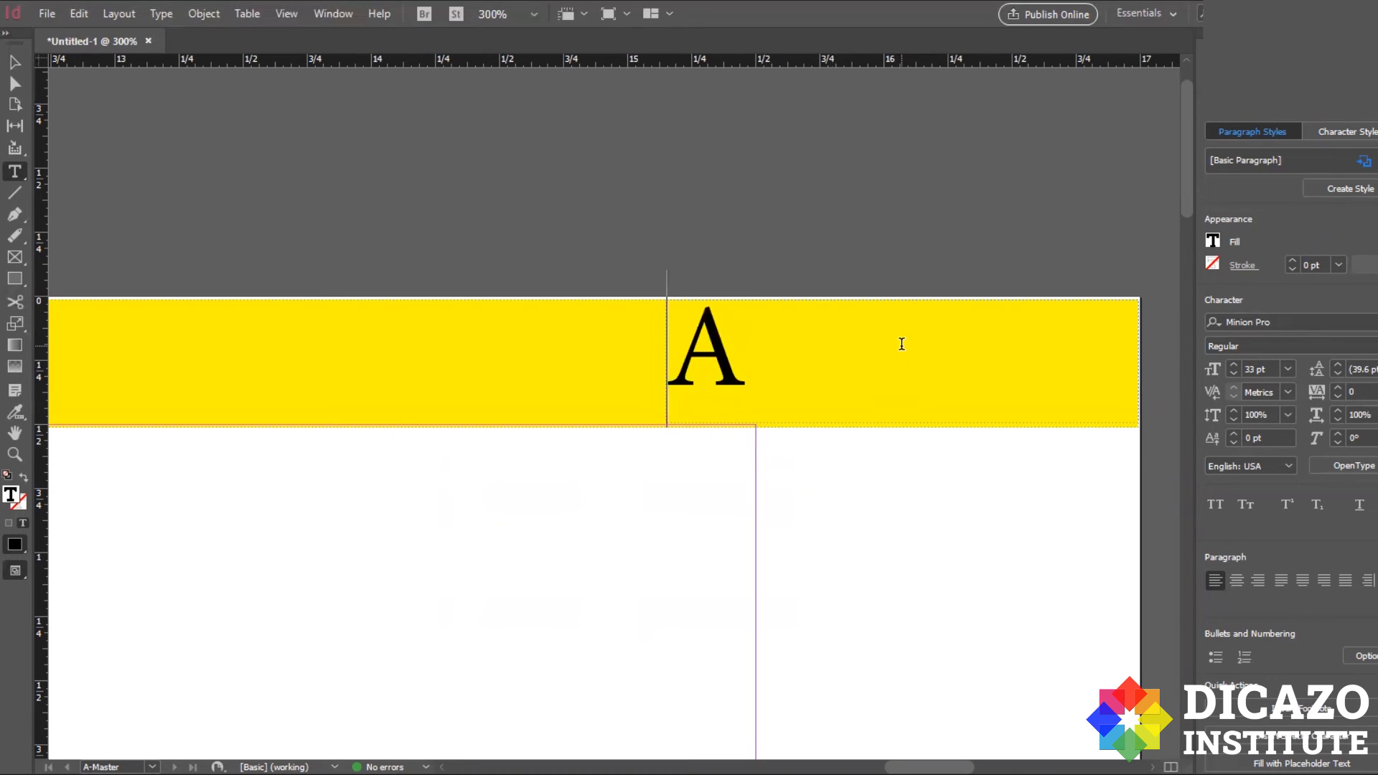
- Open page 1 and examine the automatic page numbers in the yellow bands across the document spreads
scroll(738, 218, down, 2)
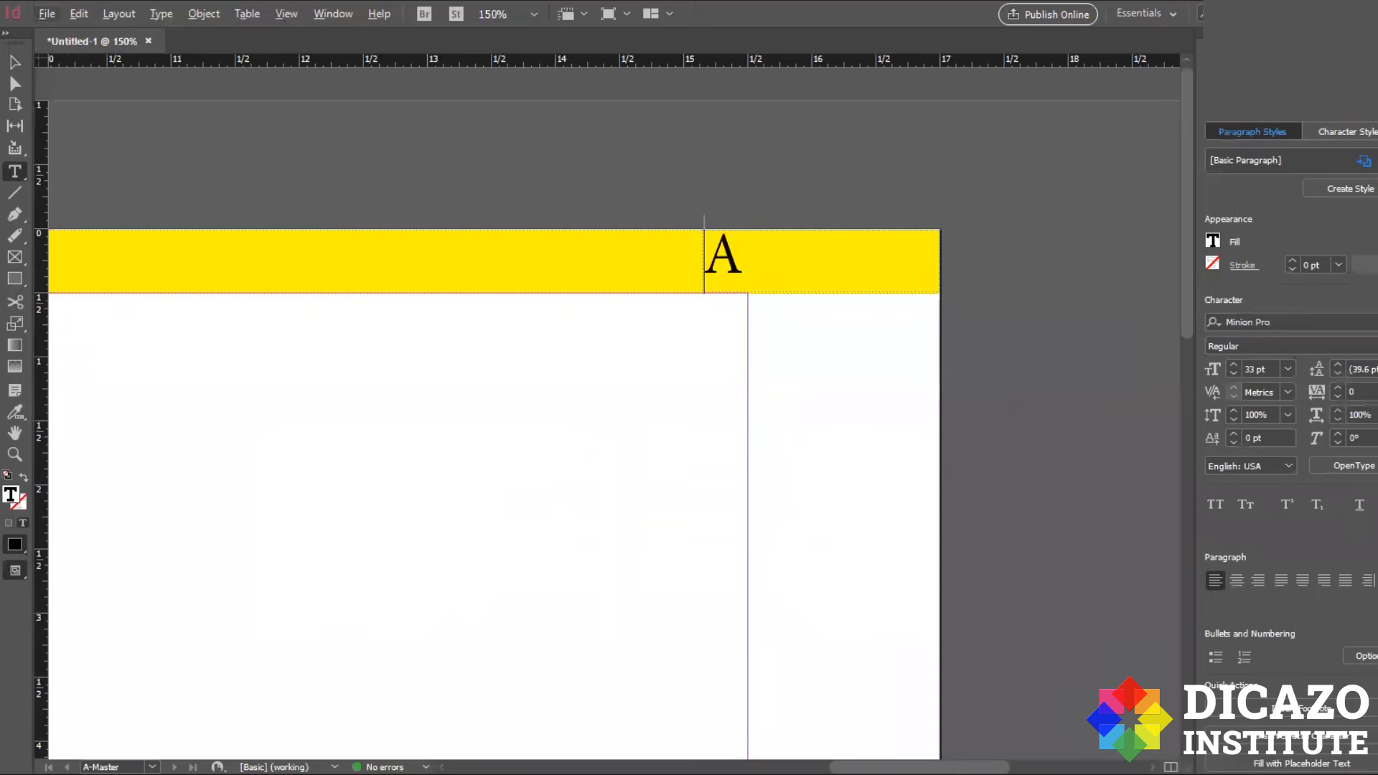
key(F12)
double_click(1314, 173)
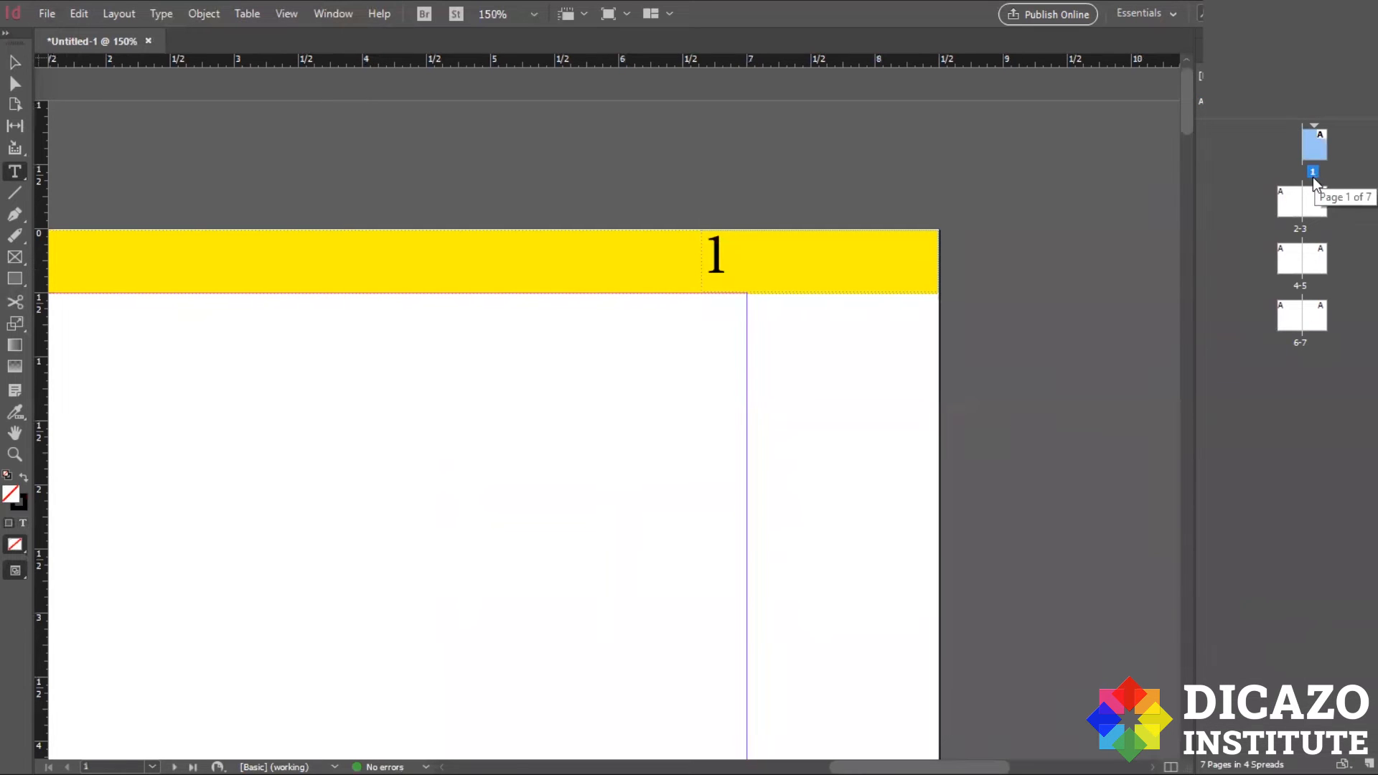
scroll(832, 191, down, 4)
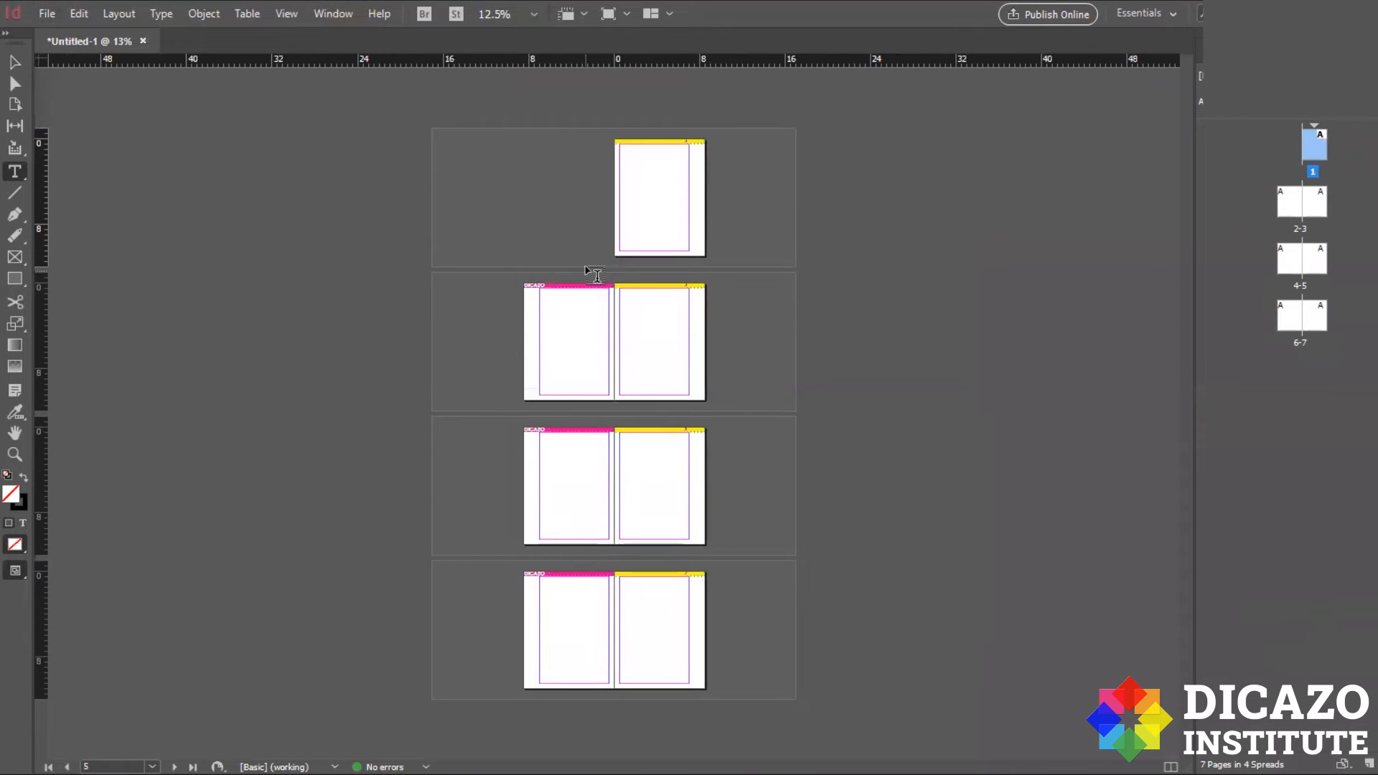
scroll(596, 271, up, 3)
scroll(917, 197, up, 2)
scroll(832, 384, down, 10)
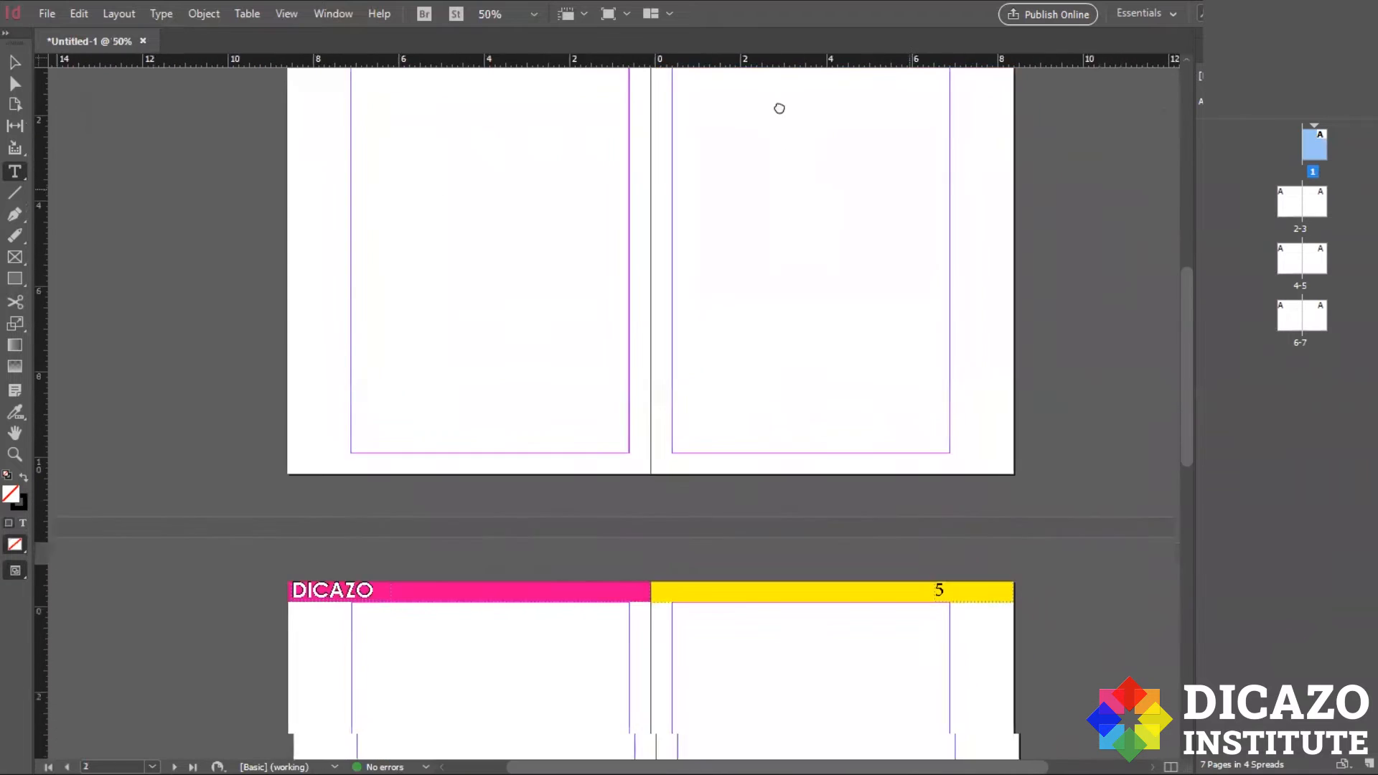
drag(963, 458, 914, 641)
scroll(897, 525, up, 2)
scroll(897, 525, up, 8)
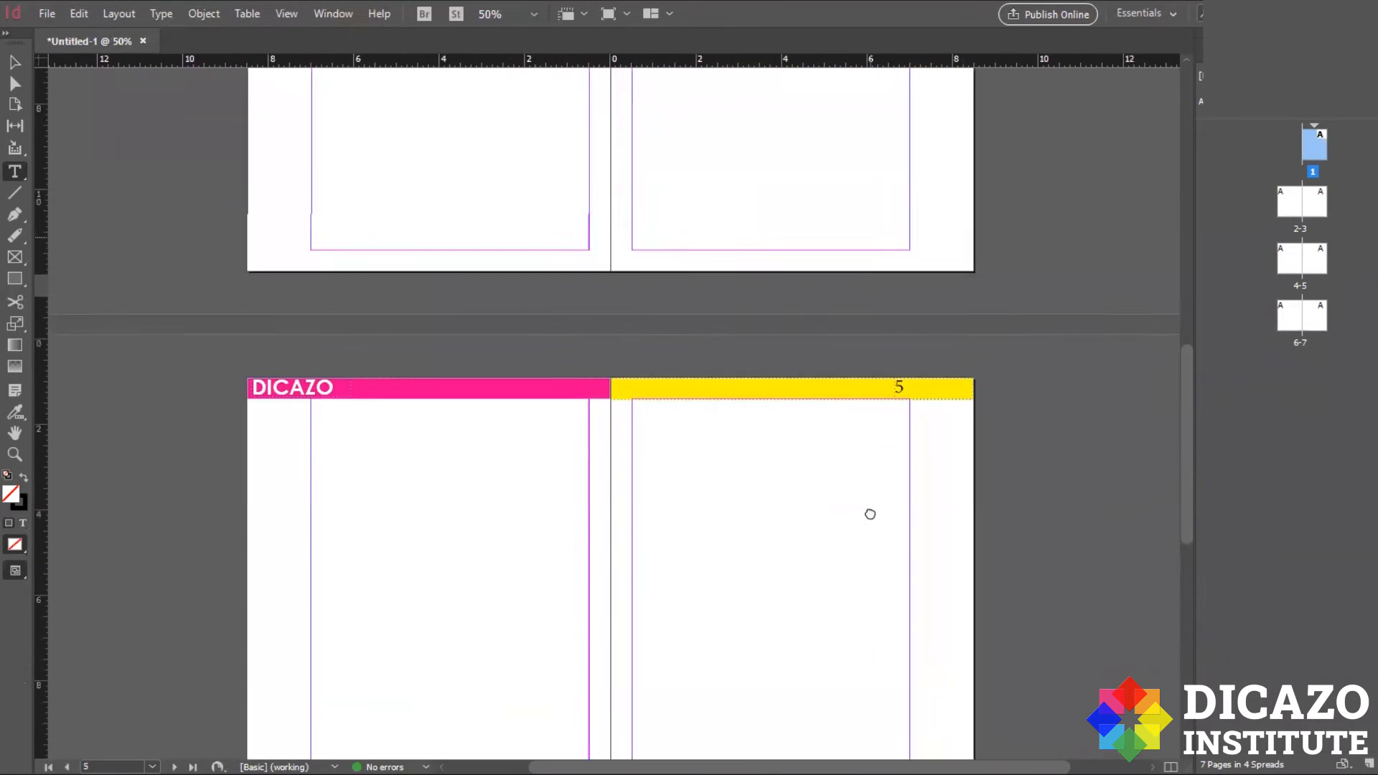
scroll(822, 438, up, 3)
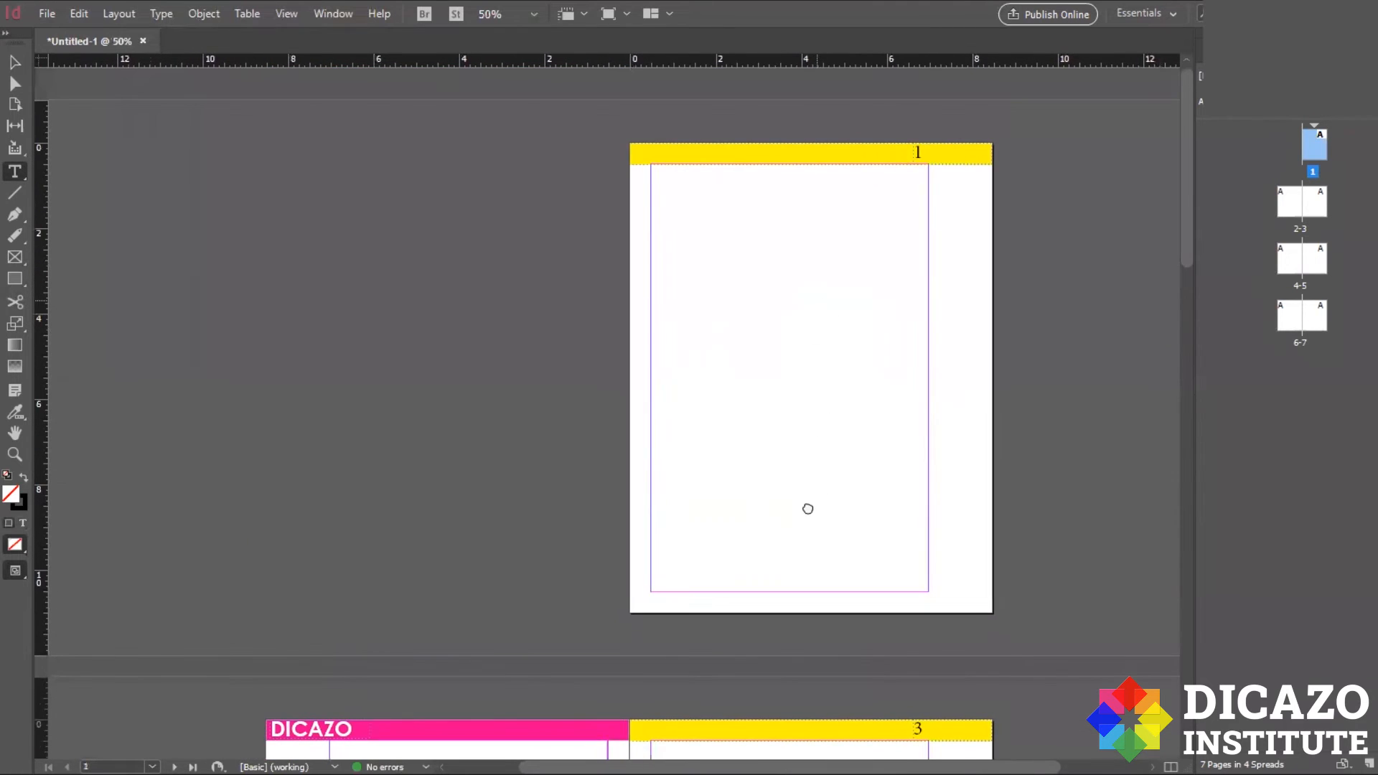
scroll(933, 133, up, 1)
scroll(941, 128, up, 2)
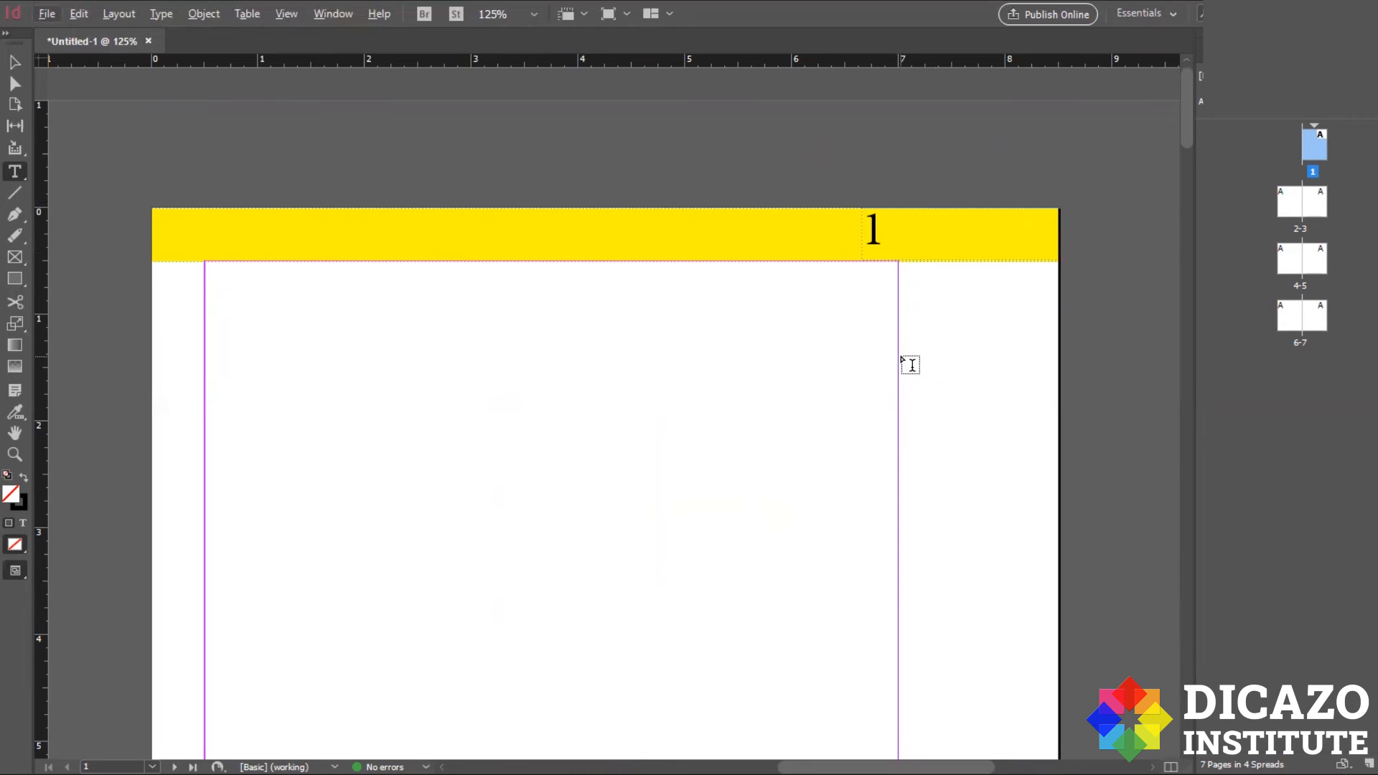
- Open the A-Master spread and add the label "Page No. :" before the page number marker
double_click(1229, 115)
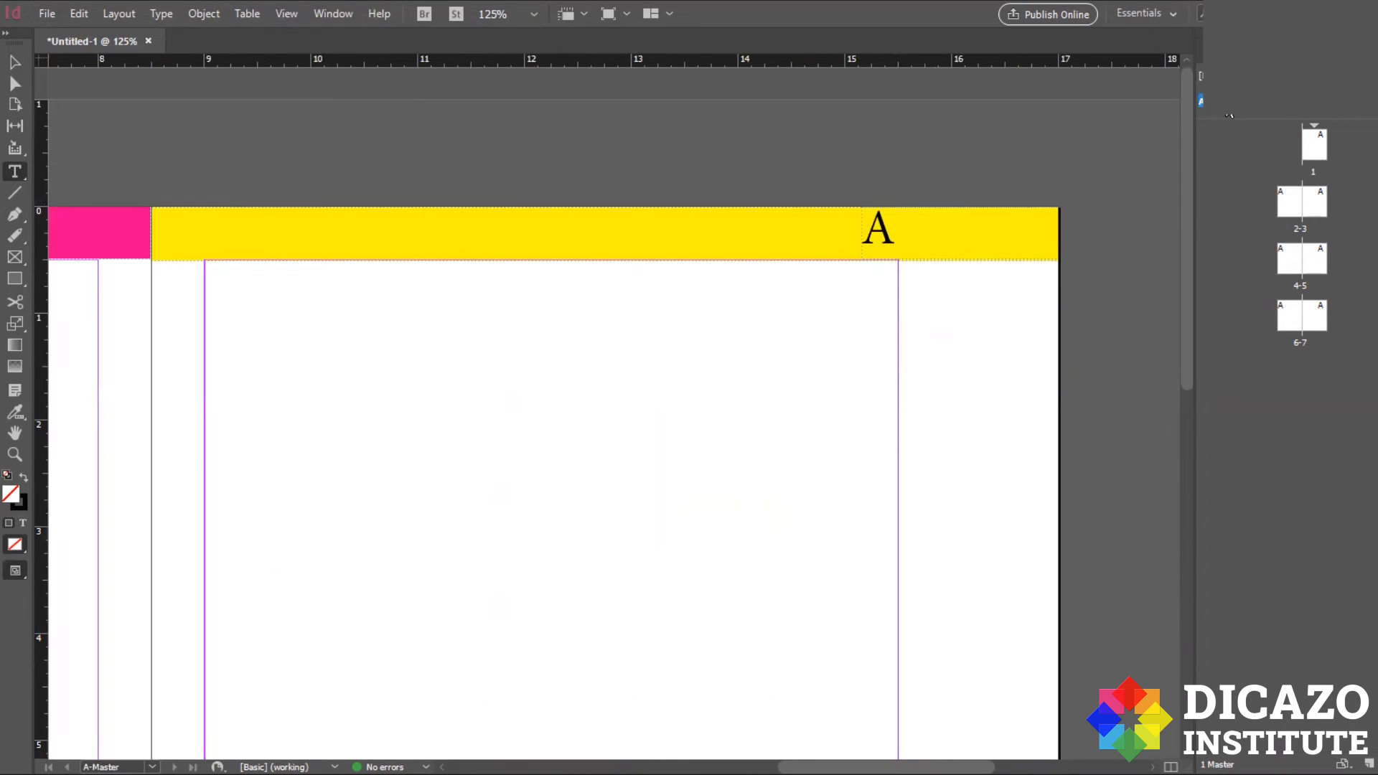
scroll(1046, 206, up, 1)
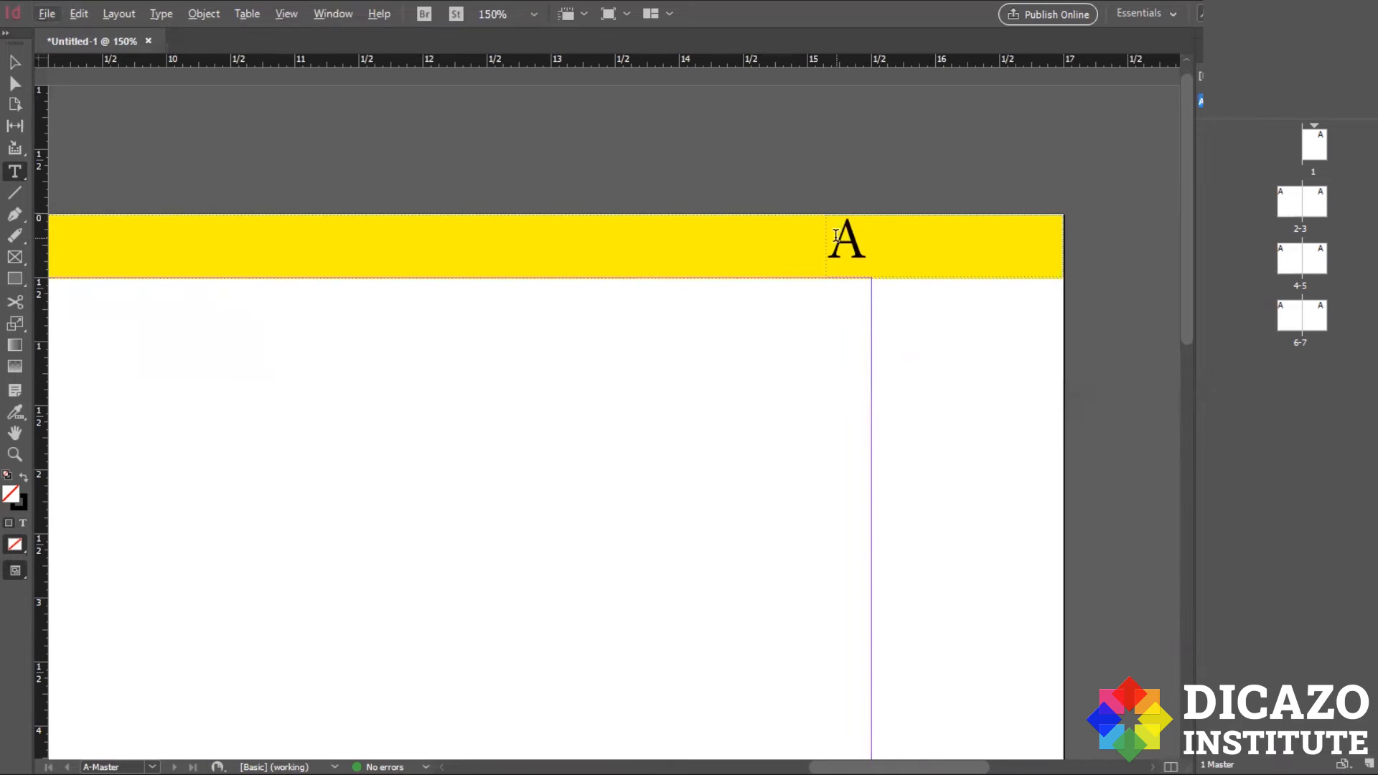
click(836, 234)
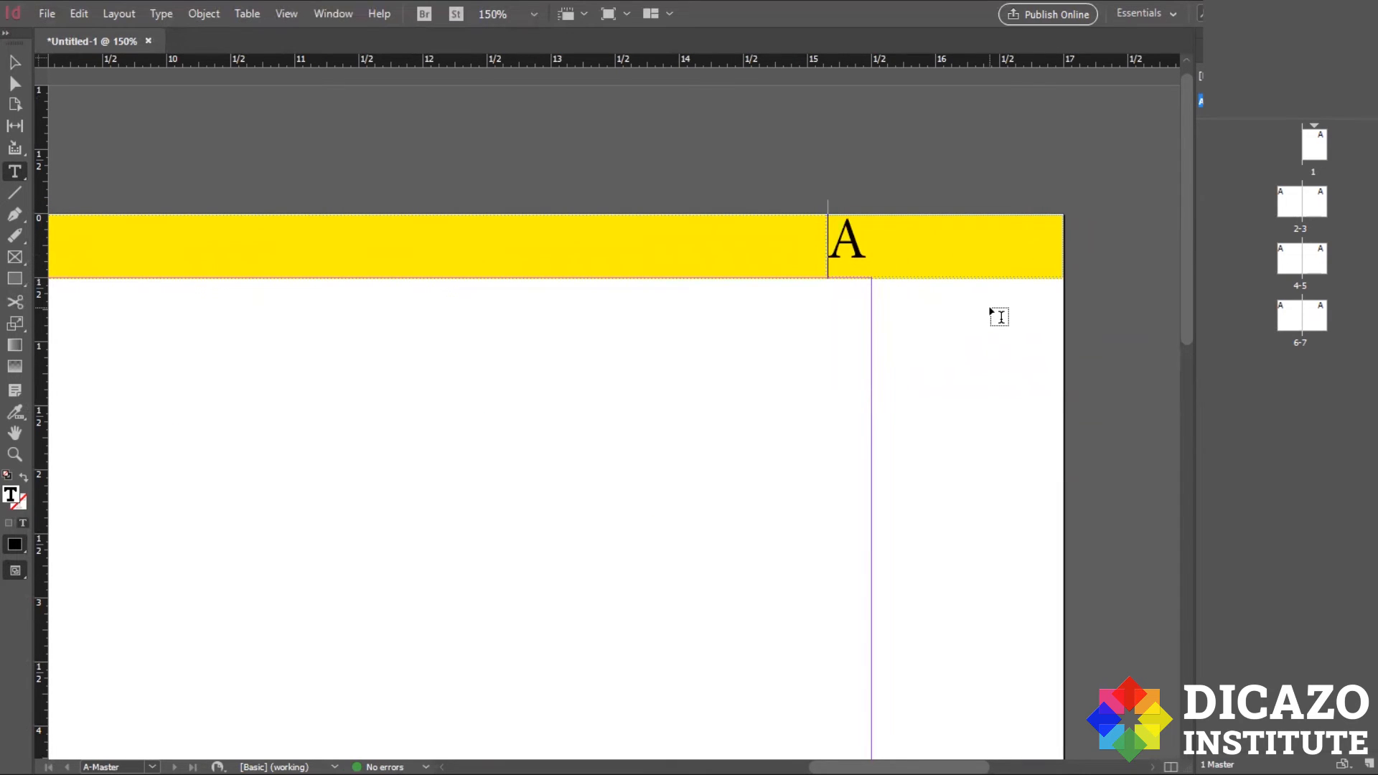
text(Page)
key(Delete)
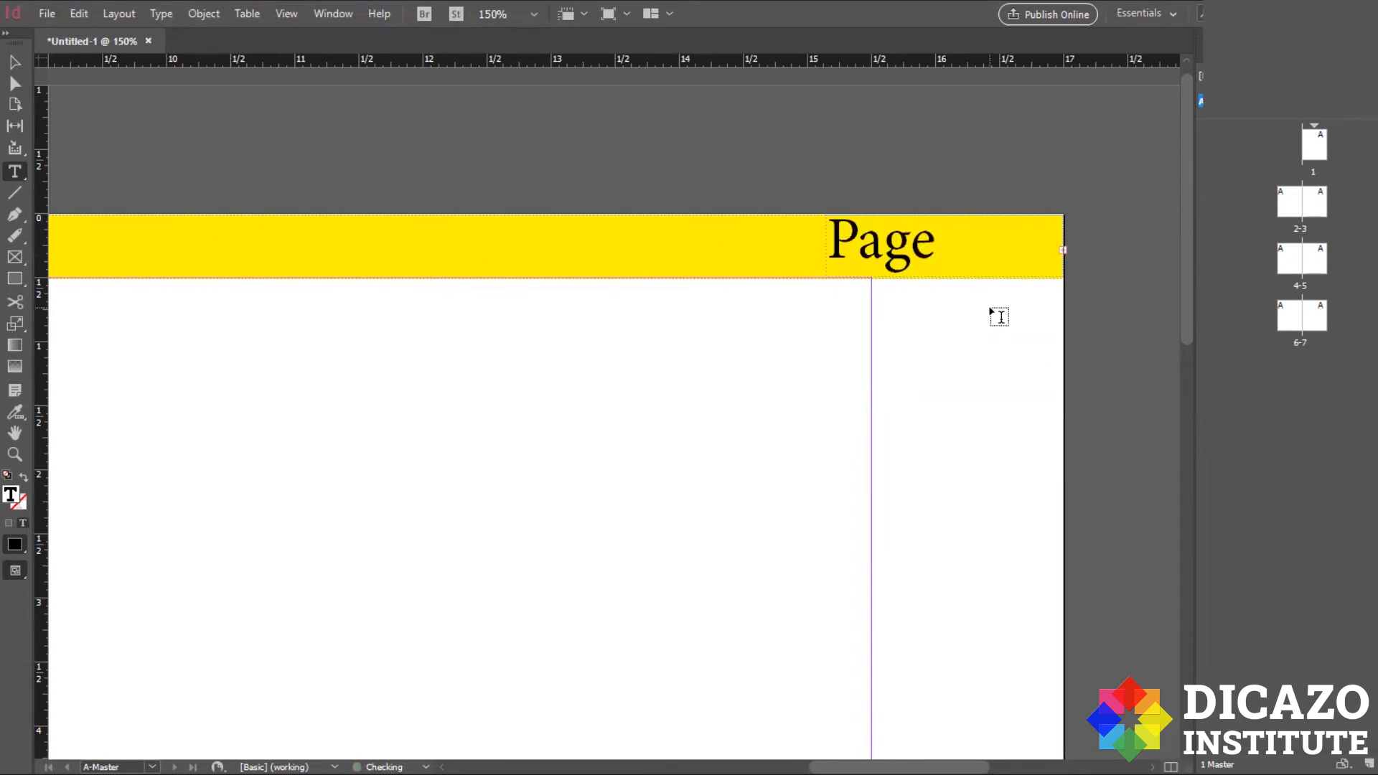
text(No.)
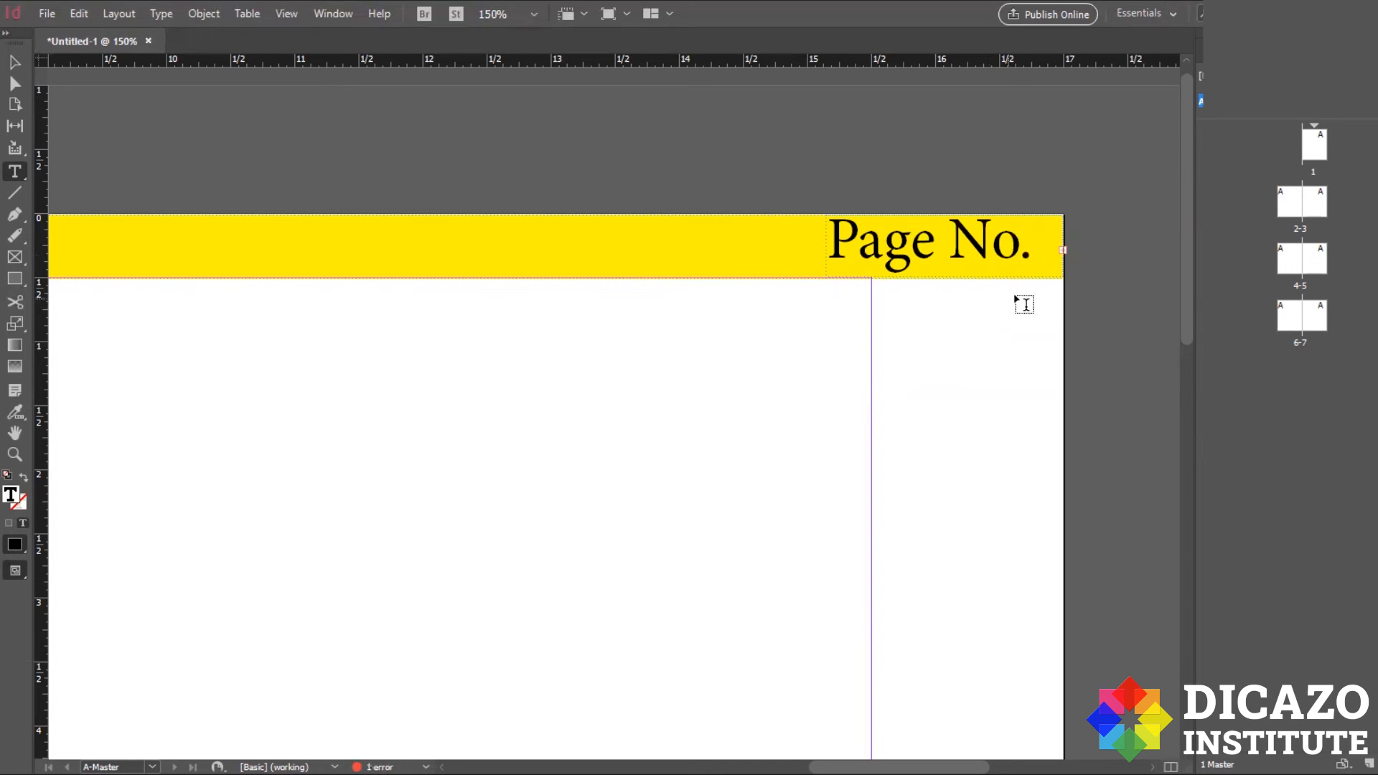
- Reduce the whole page number label, including its marker, to 20 pt
key(ctrl+a)
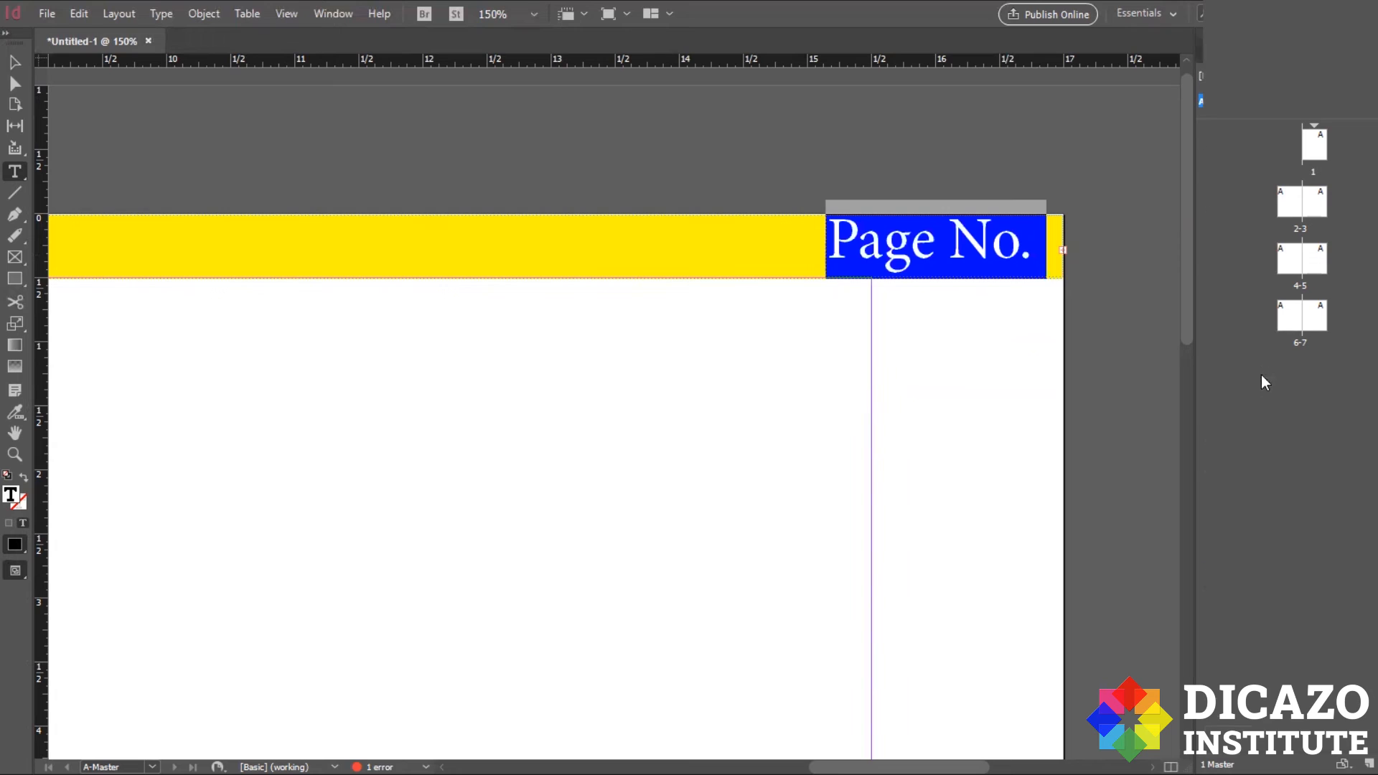
click(1235, 373)
click(1234, 373)
click(1234, 373)
click(1235, 373)
click(1235, 373)
click(1235, 373)
click(1235, 373)
click(1235, 374)
click(1235, 373)
click(1235, 373)
click(1234, 373)
click(1234, 373)
click(1235, 374)
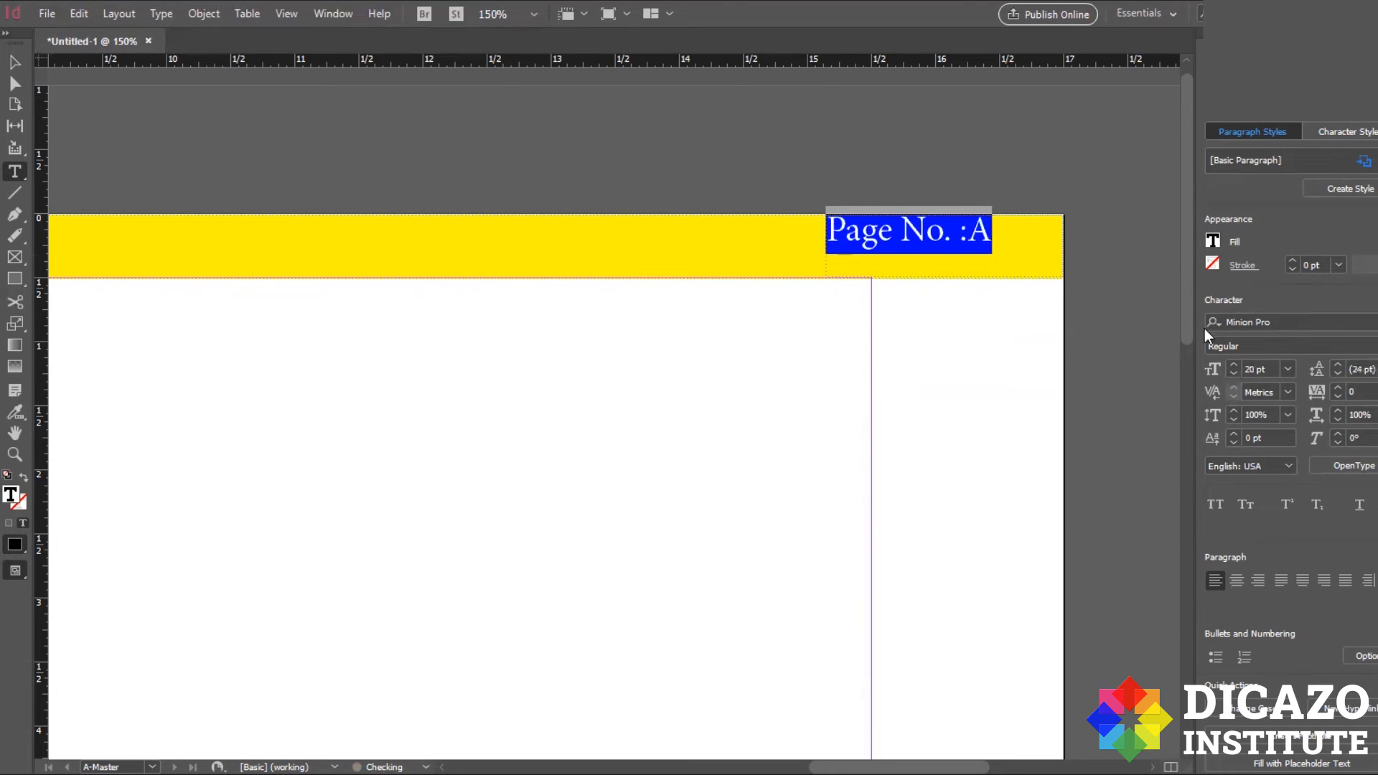
- Insert a space between the colon and the page number marker in the "Page No. :" label
click(13, 72)
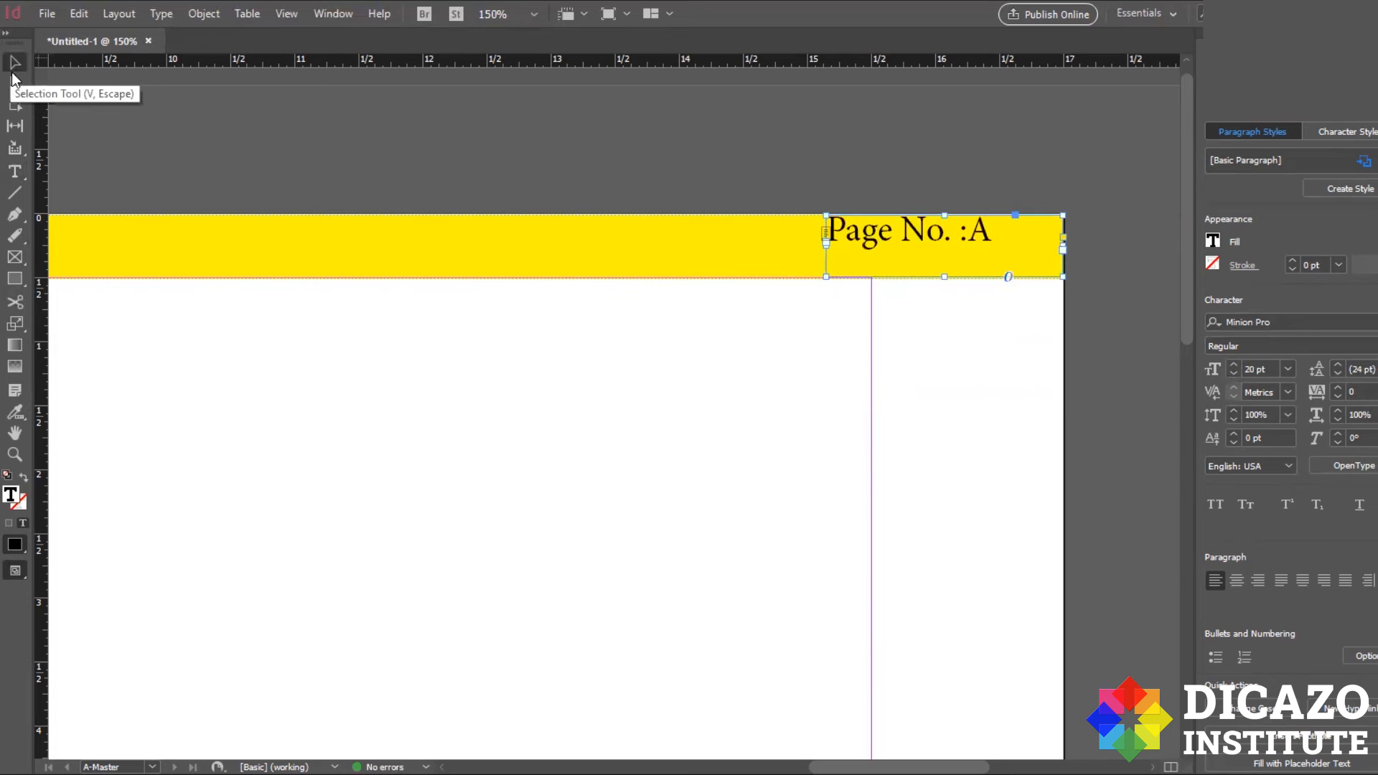
double_click(977, 230)
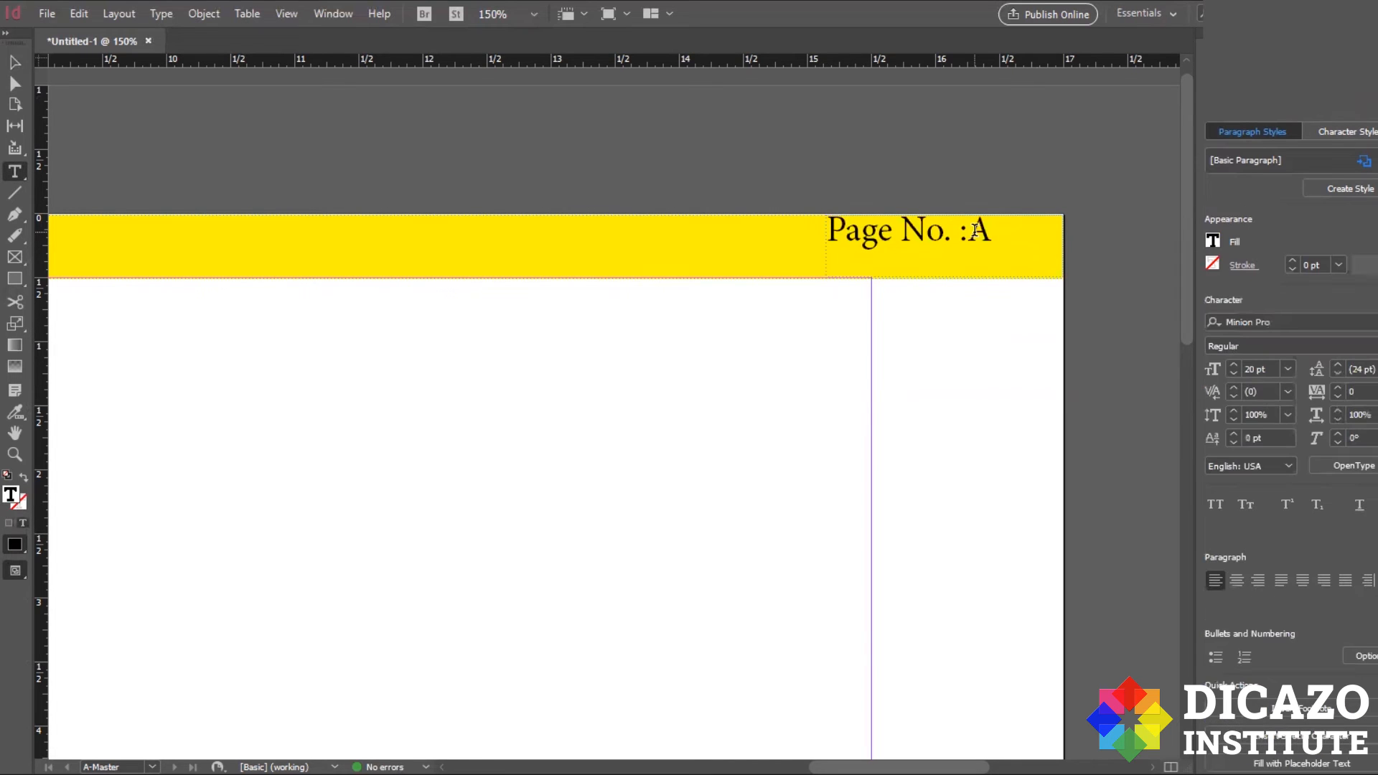
click(14, 62)
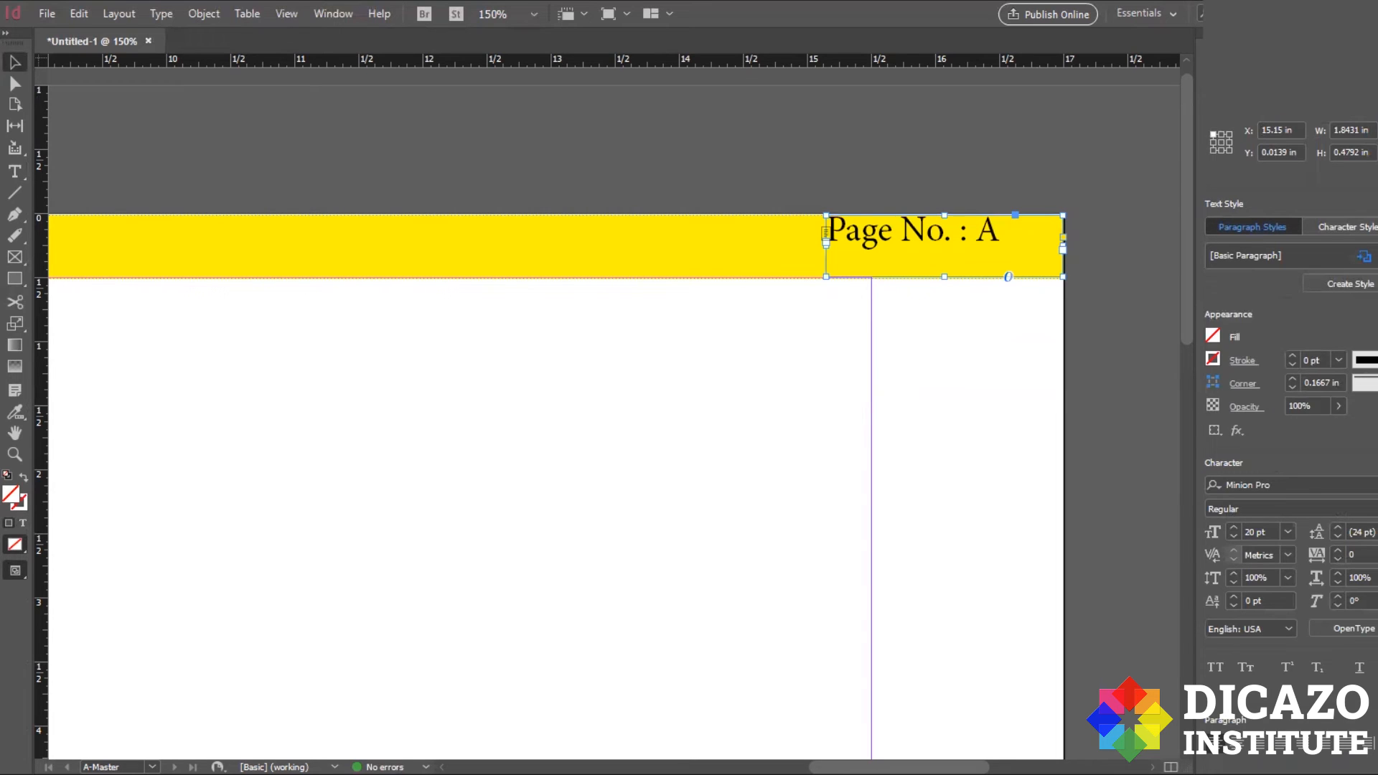
- Open page 1 and check the "Page No. :" label on the right-hand pages of the document
key(F12)
double_click(1313, 174)
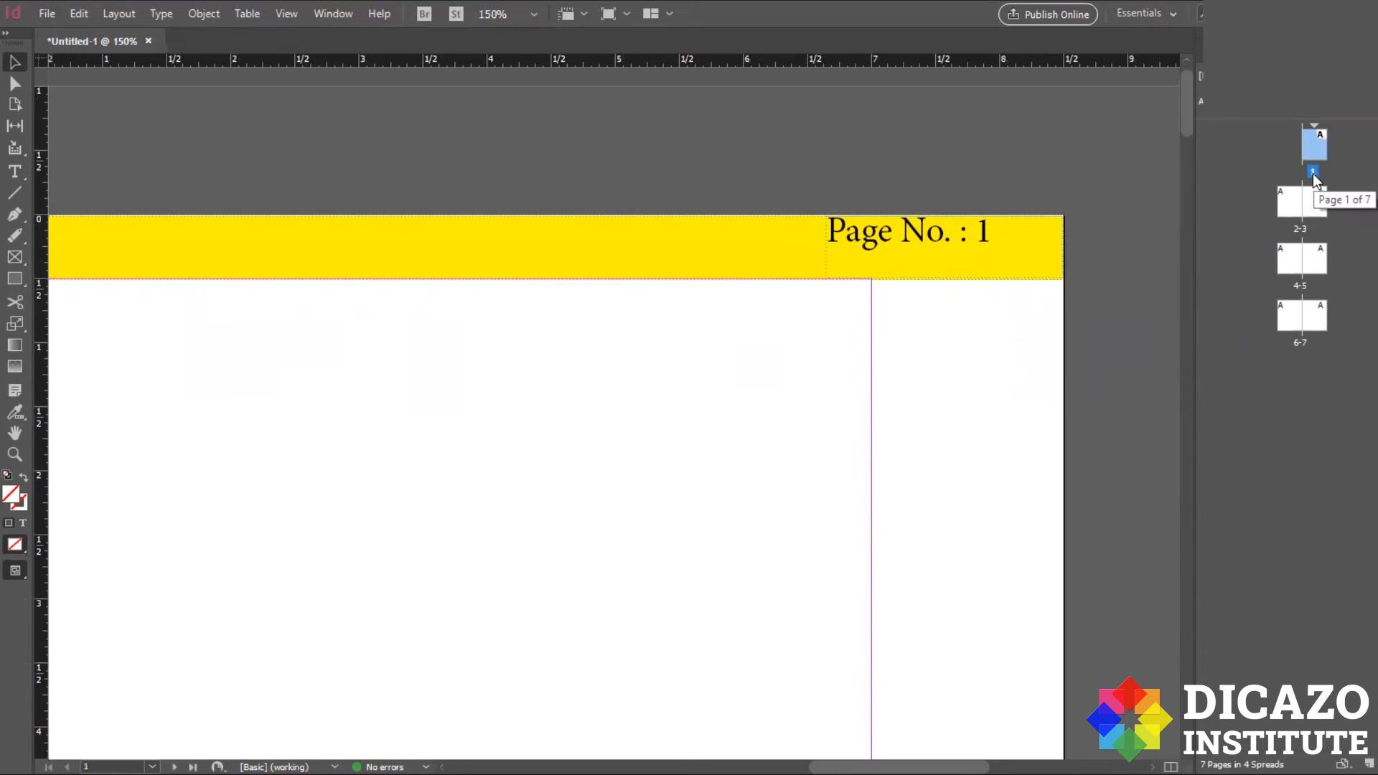
scroll(890, 288, down, 10)
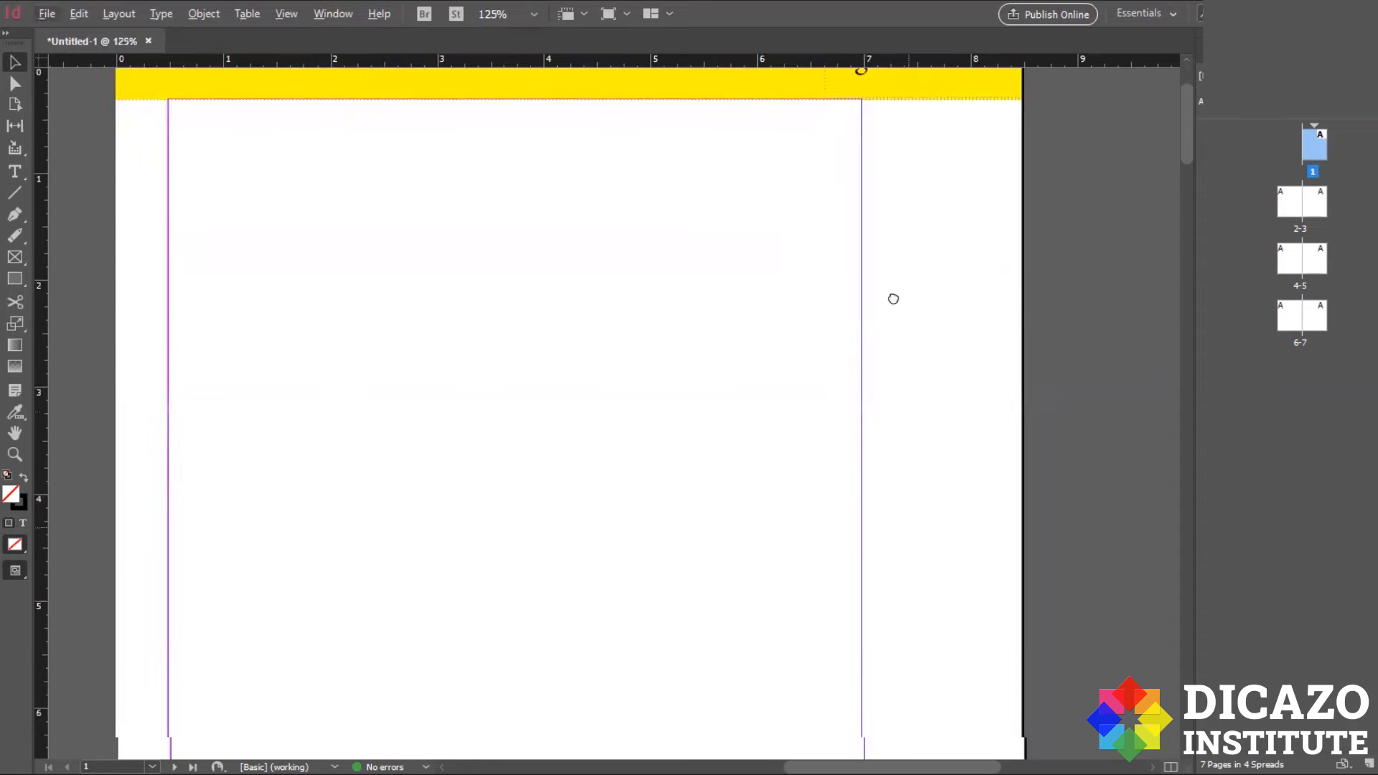
scroll(946, 623, down, 15)
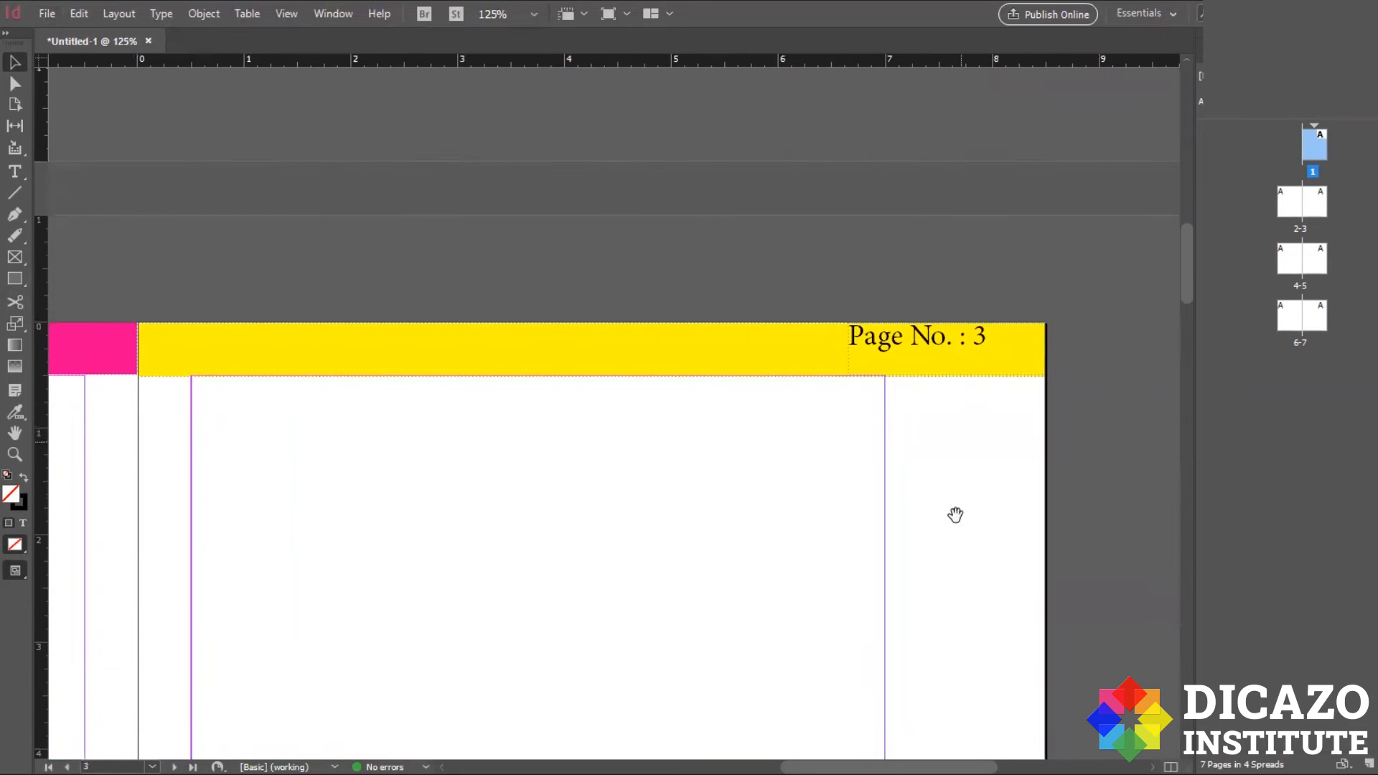
scroll(972, 545, down, 20)
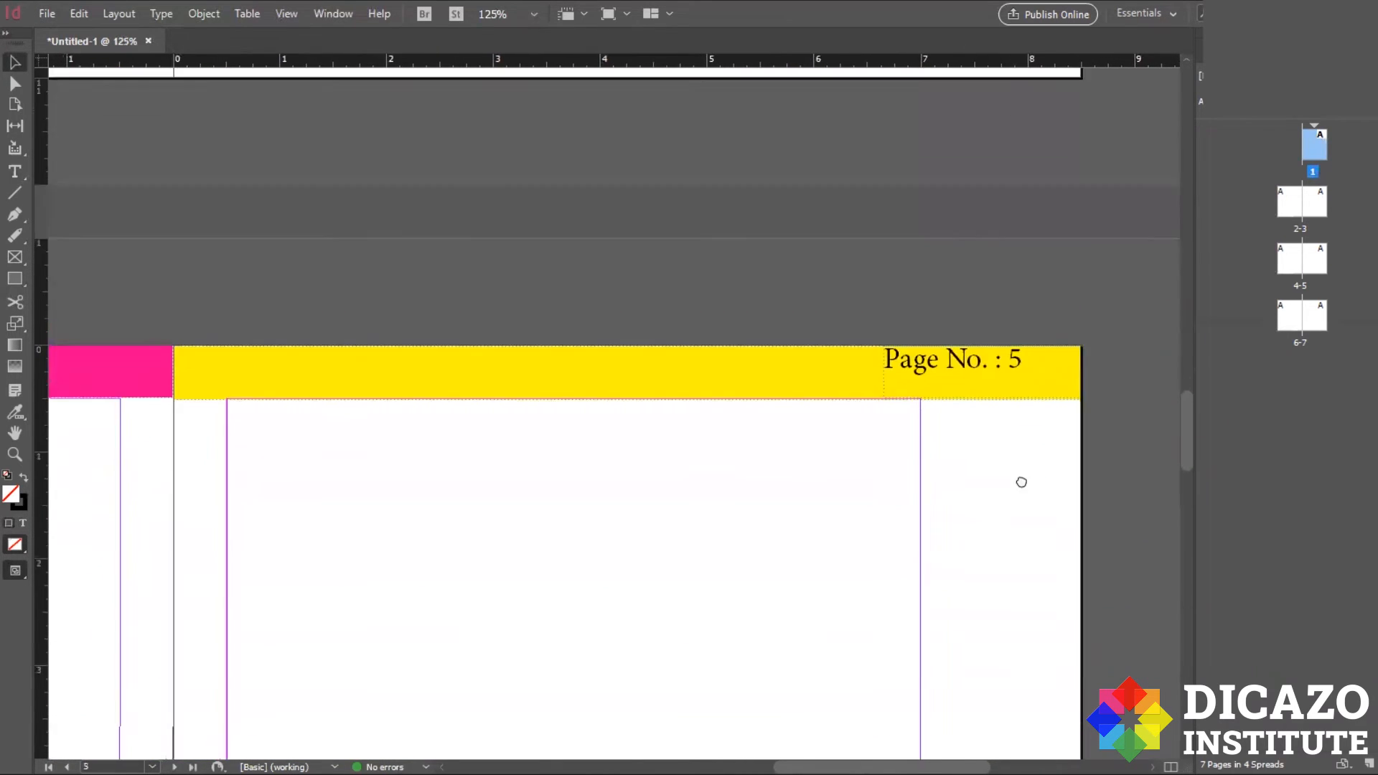
scroll(1039, 602, up, 15)
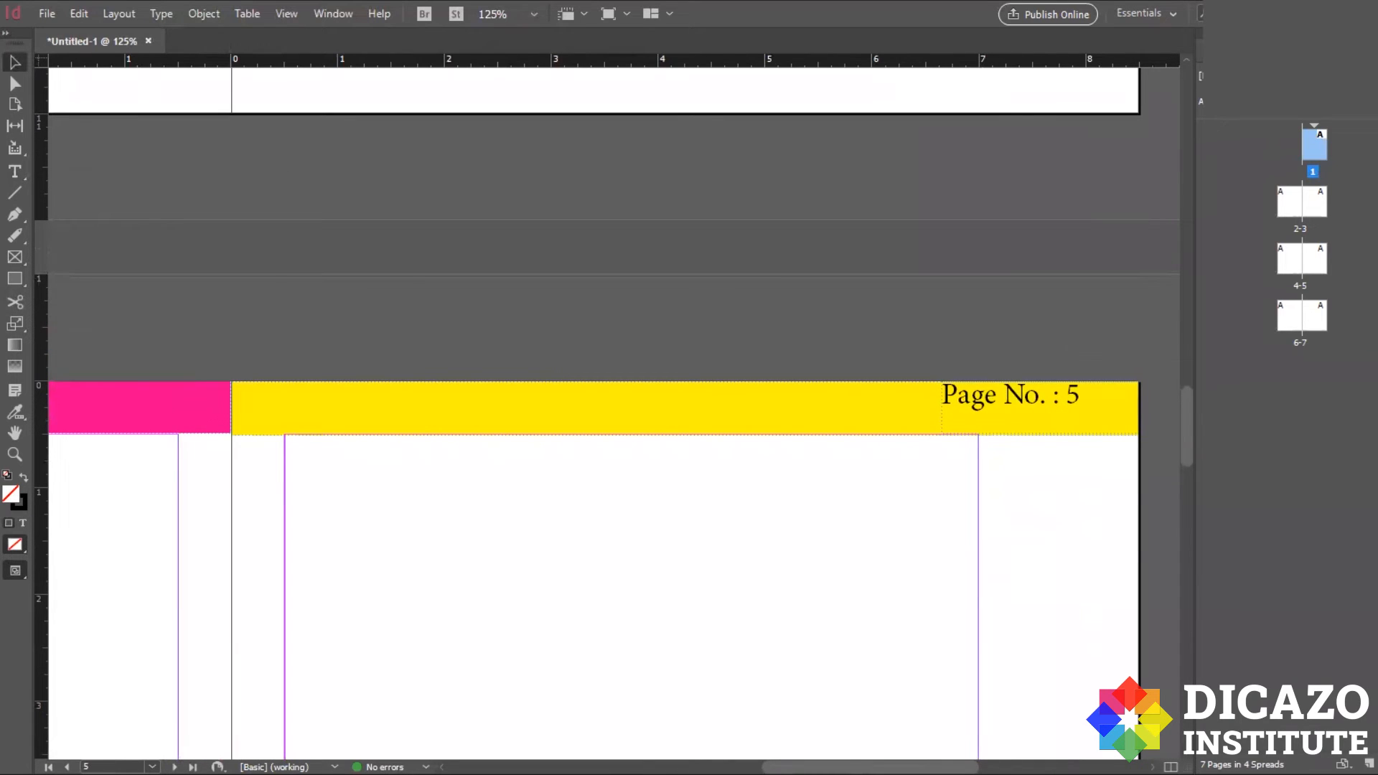
- Open the A-Master spread and duplicate the "Page No. :" frame onto the inner end of the left page's magenta band
click(1202, 51)
click(1275, 51)
double_click(1218, 105)
scroll(868, 409, down, 5)
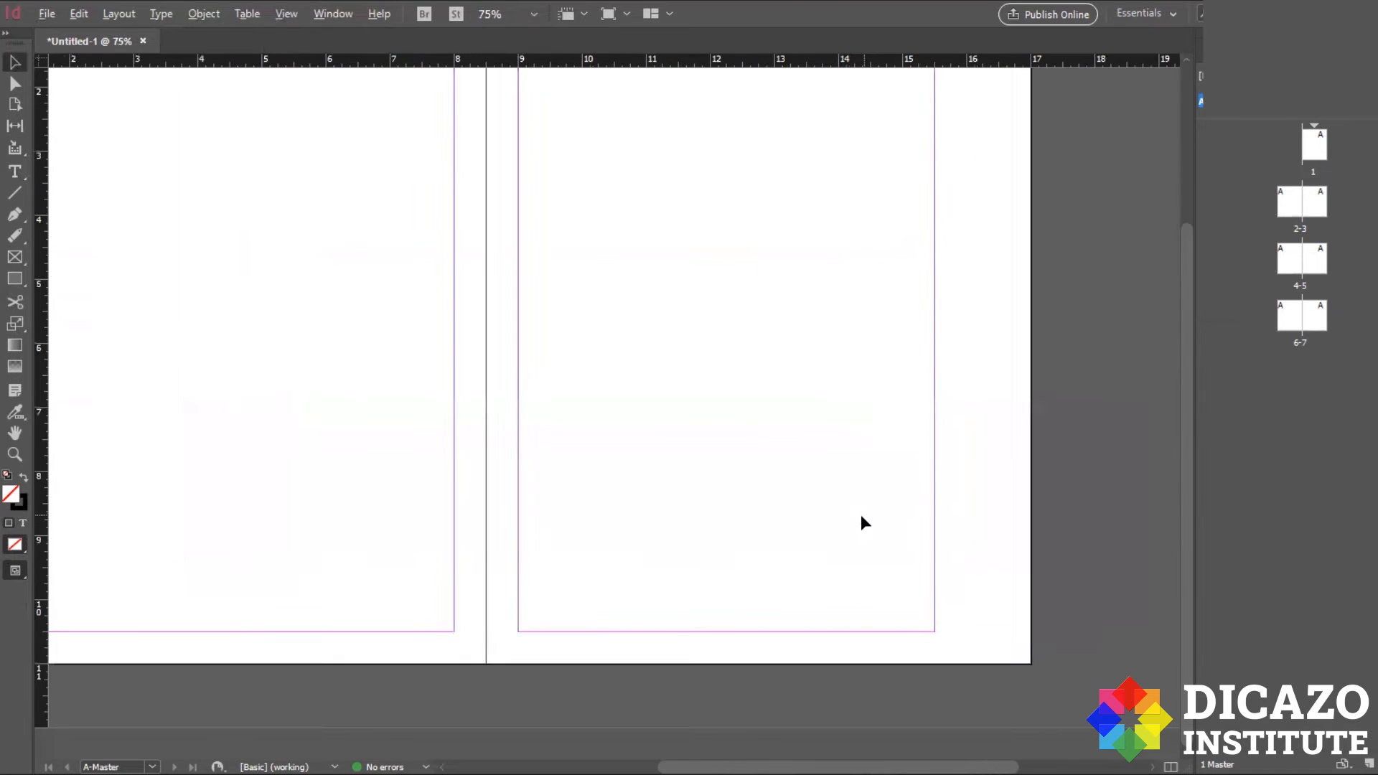
scroll(617, 359, up, 2)
scroll(619, 148, up, 1)
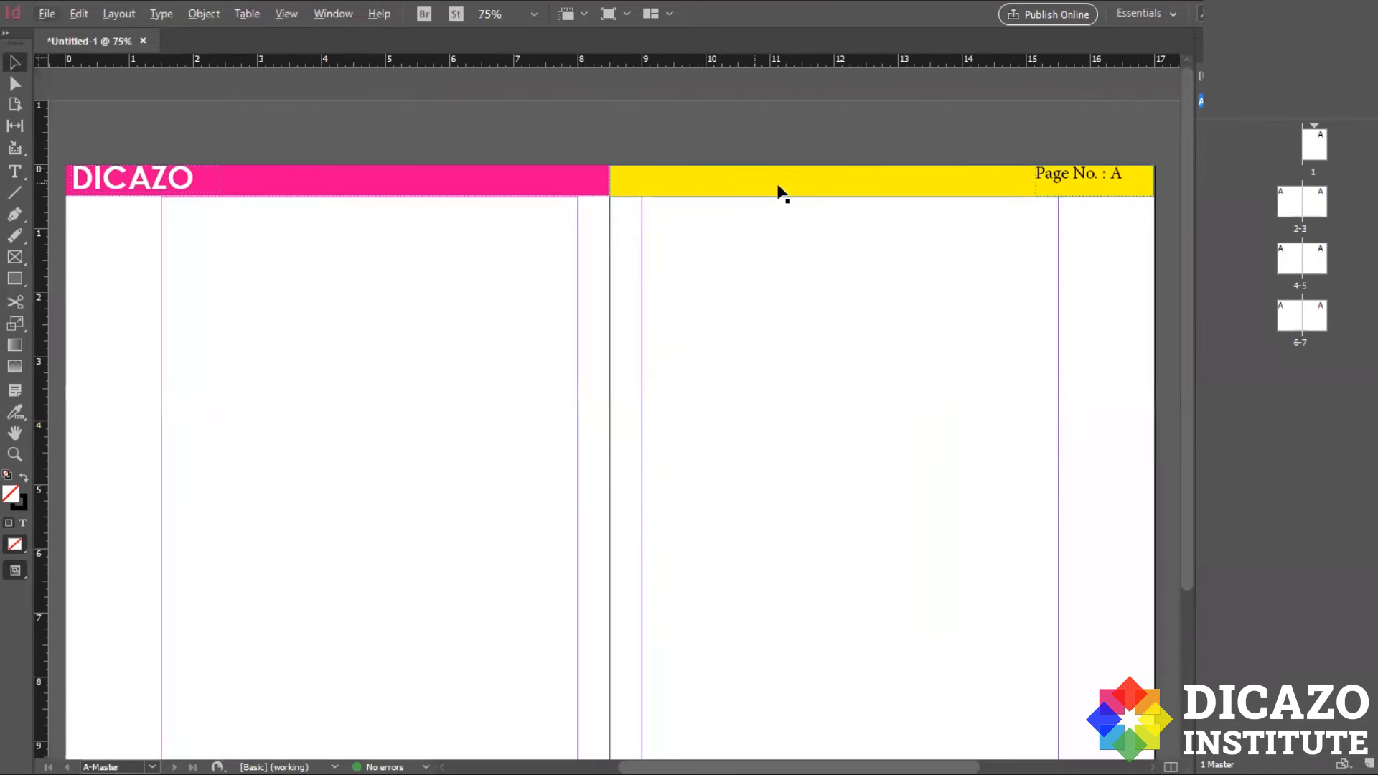
scroll(776, 163, right, 2)
click(1035, 172)
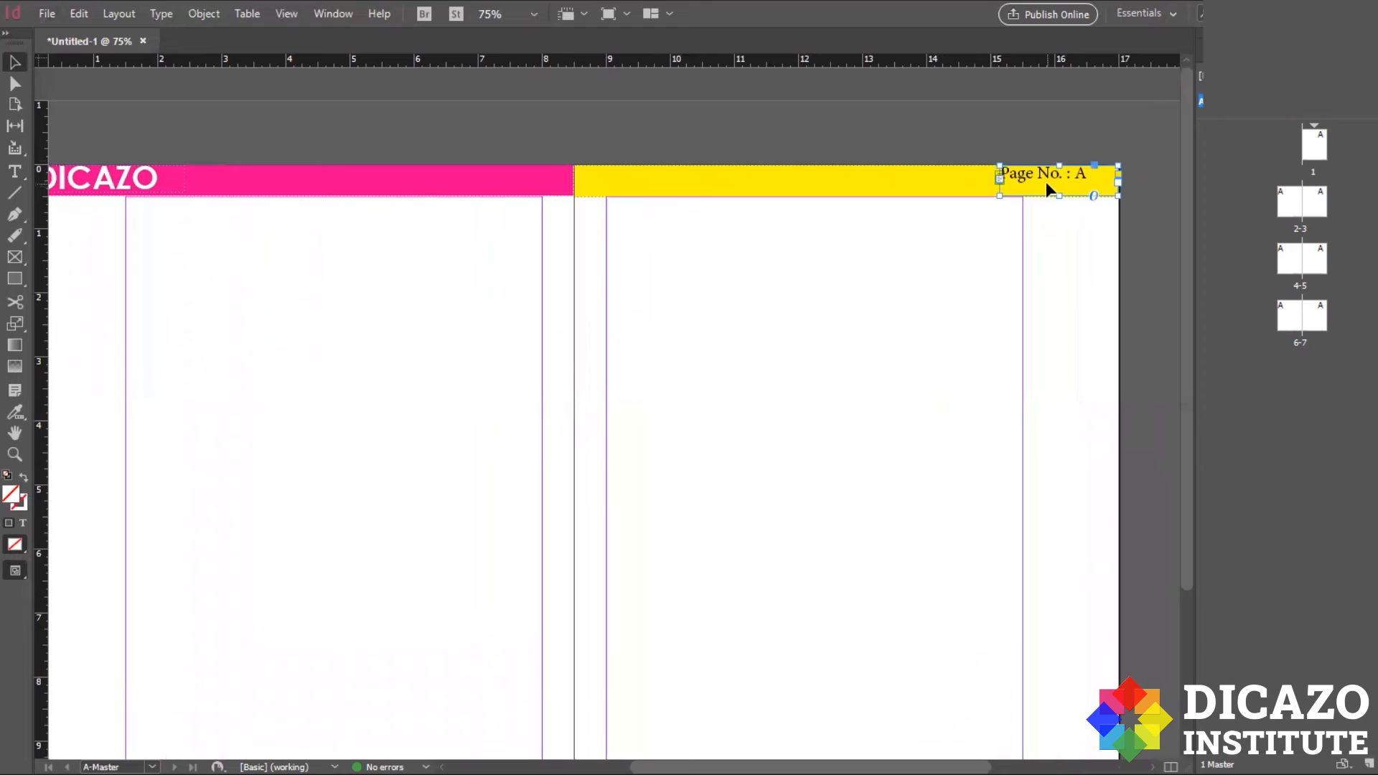
drag(1046, 186, 501, 174)
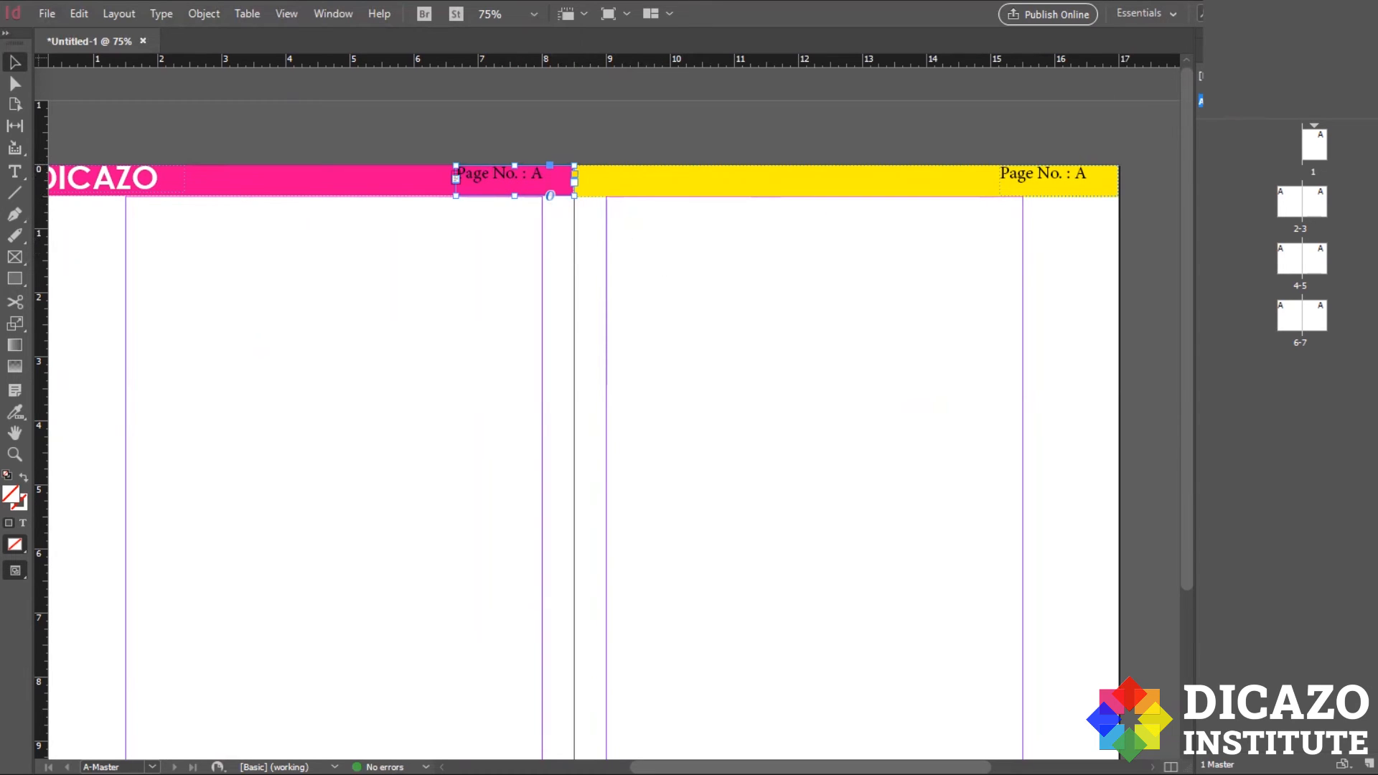
- Try to apply the [Paper] fill to the "Page No. :" frame on the left page's magenta band
click(1225, 43)
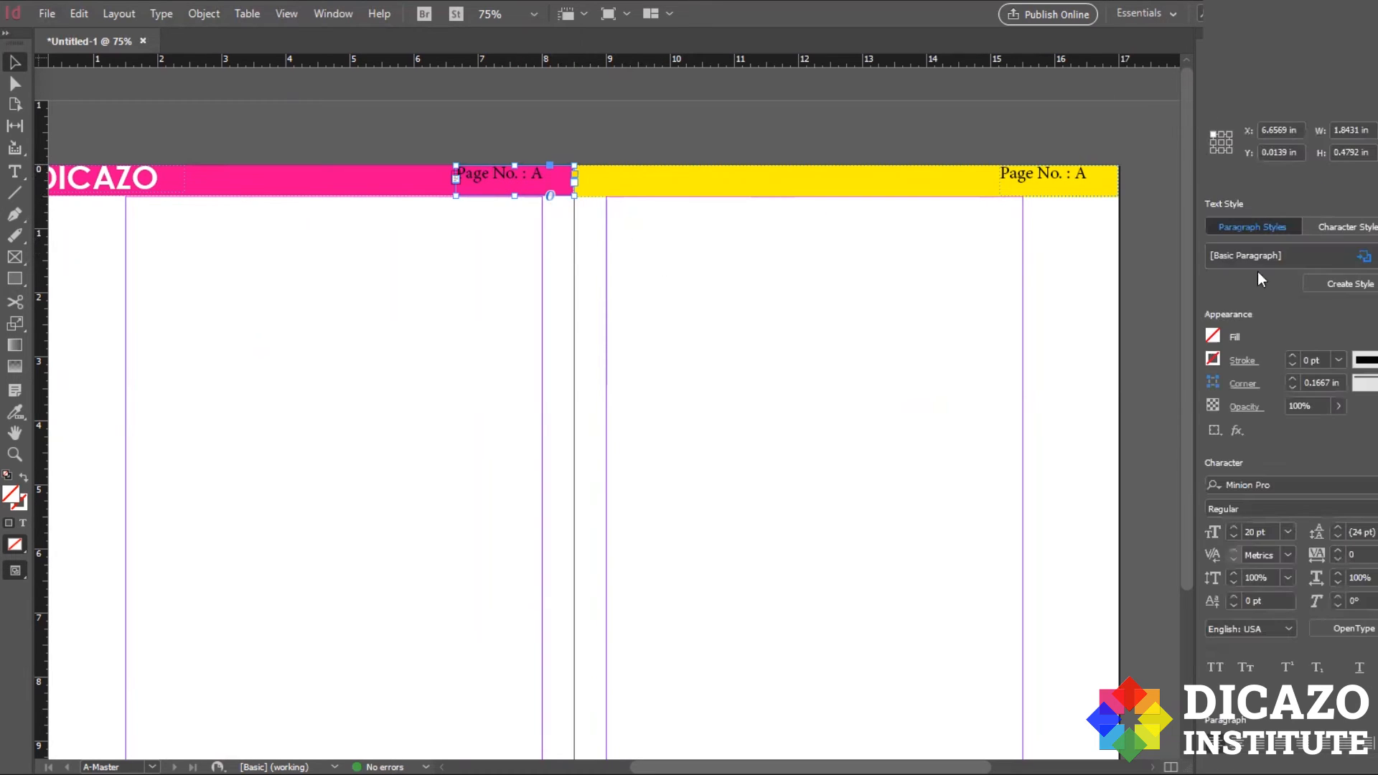
click(1216, 342)
click(1052, 493)
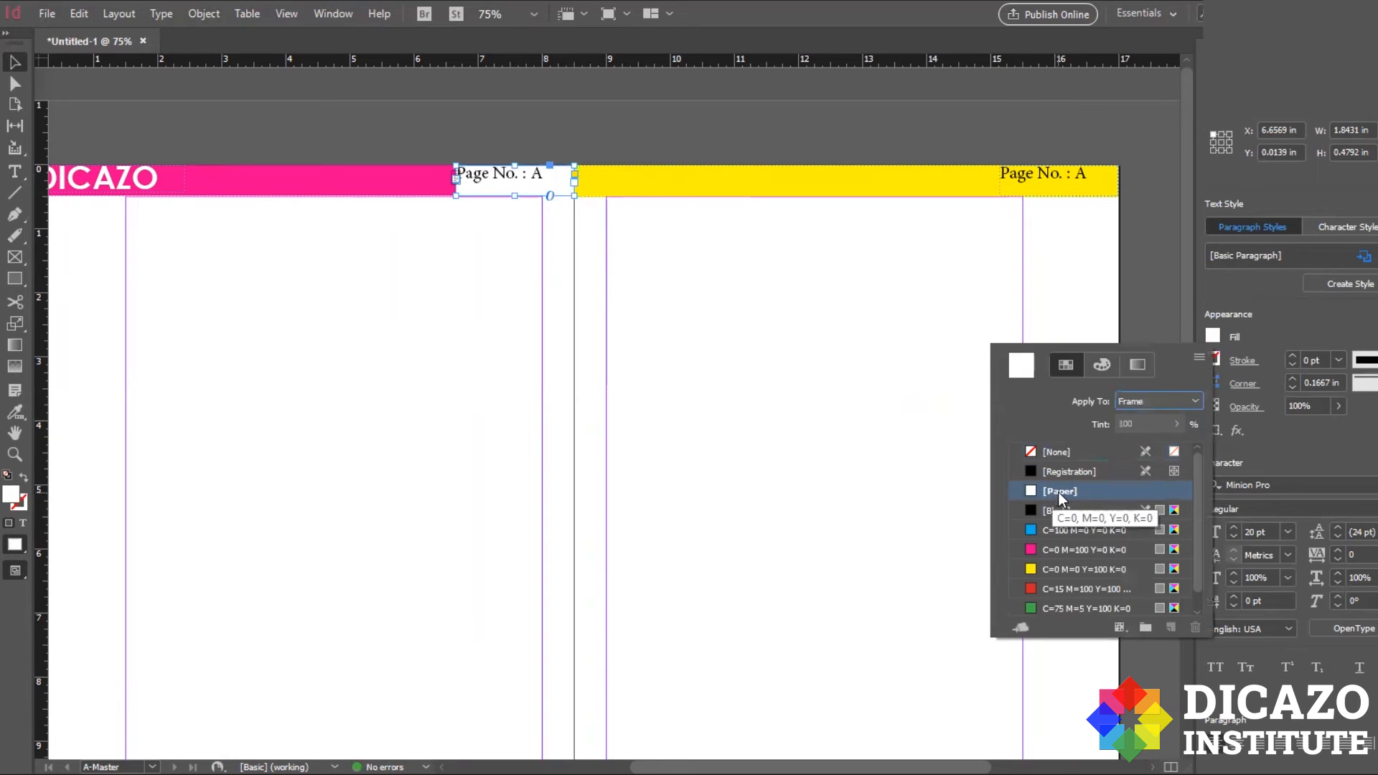
- Color all of the "Page No. :" text on the left page's magenta band with the [Paper] swatch and deselect it
double_click(538, 175)
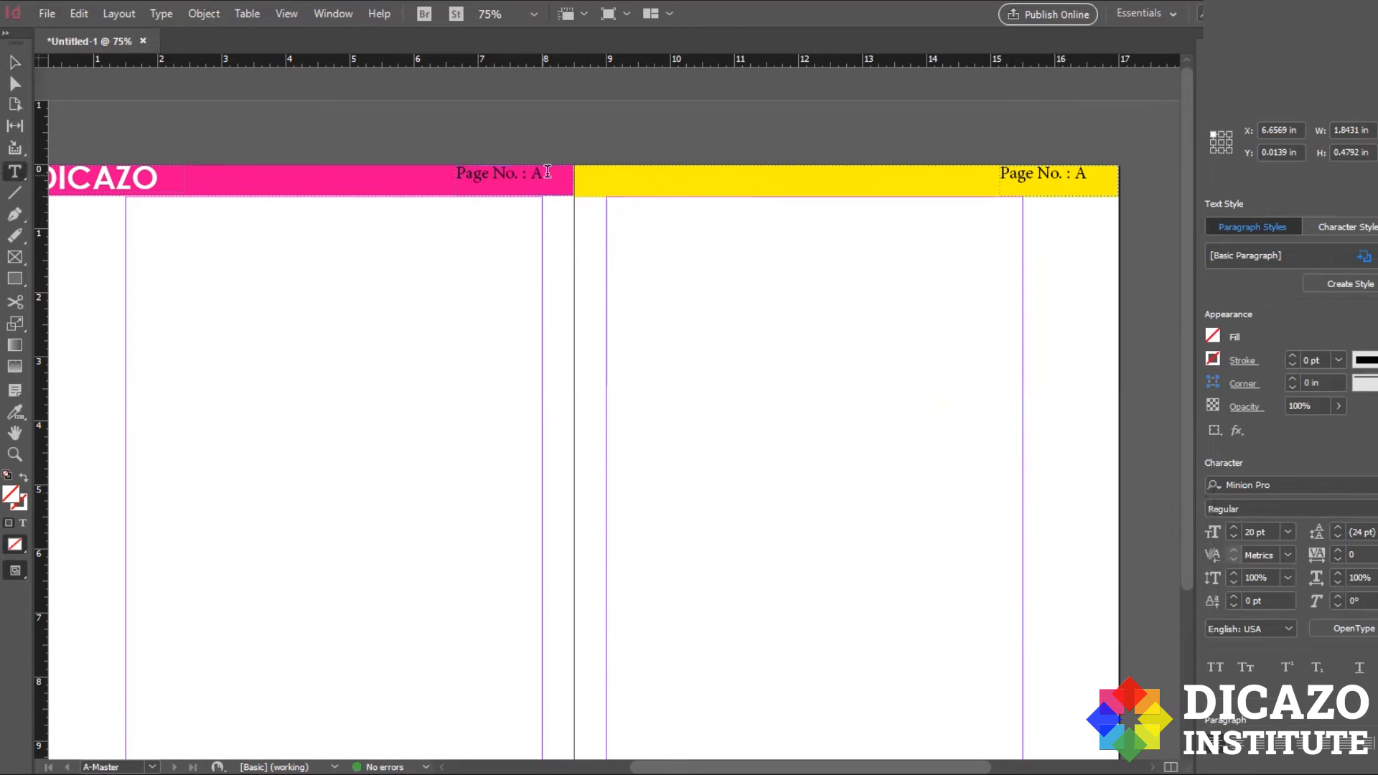
key(ctrl)
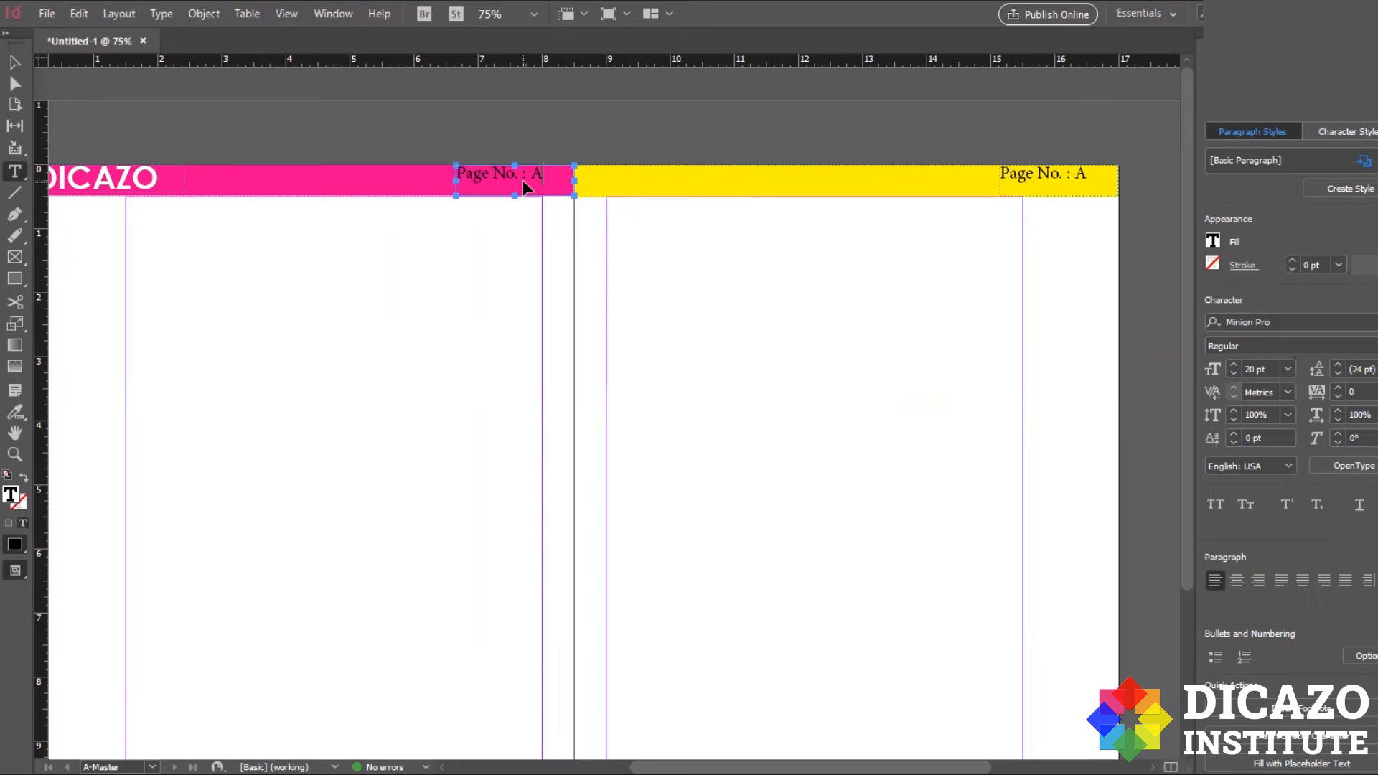
key(ctrl+a)
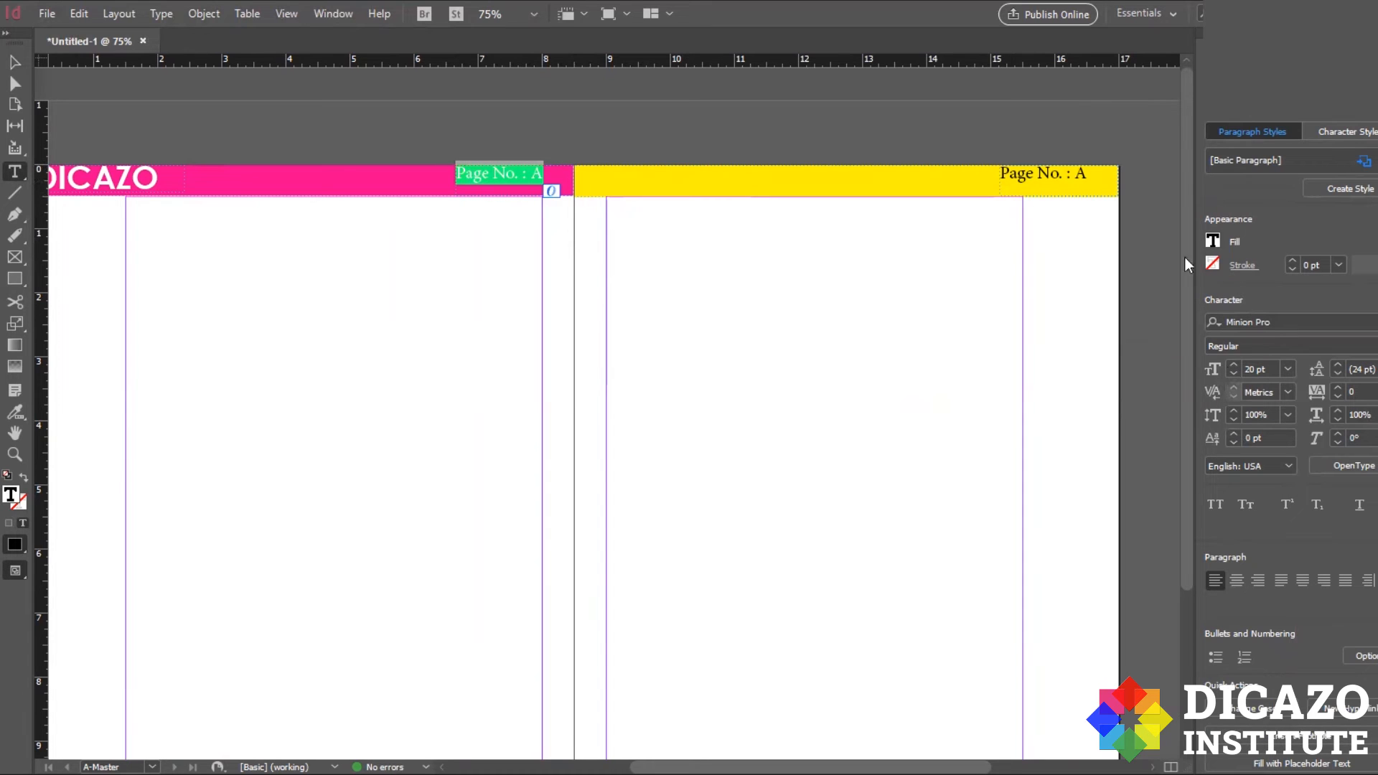
click(1213, 241)
click(1061, 395)
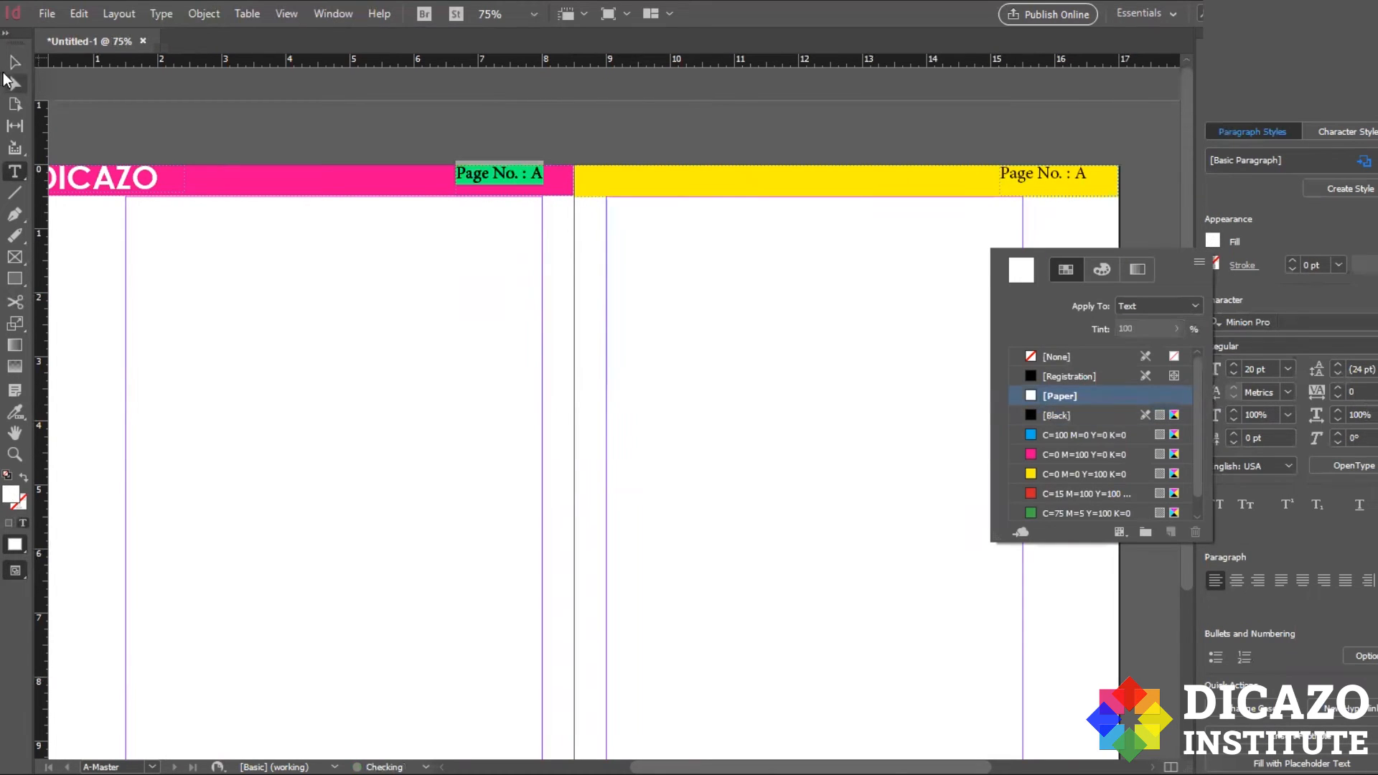
click(14, 62)
click(236, 123)
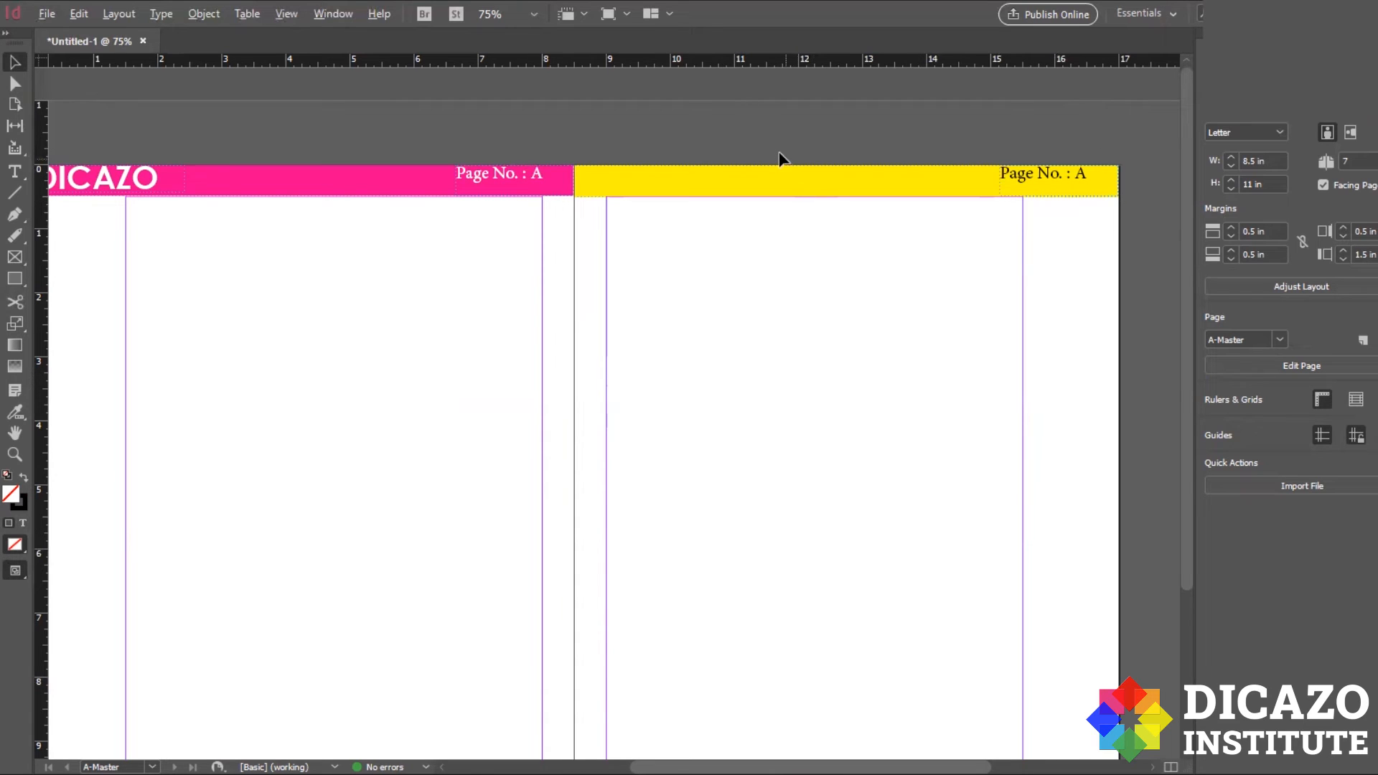
- Open page 1 and inspect the "Page No. :" labels on the left and right pages through the last spread
key(ctrl+minus)
key(ctrl+minus)
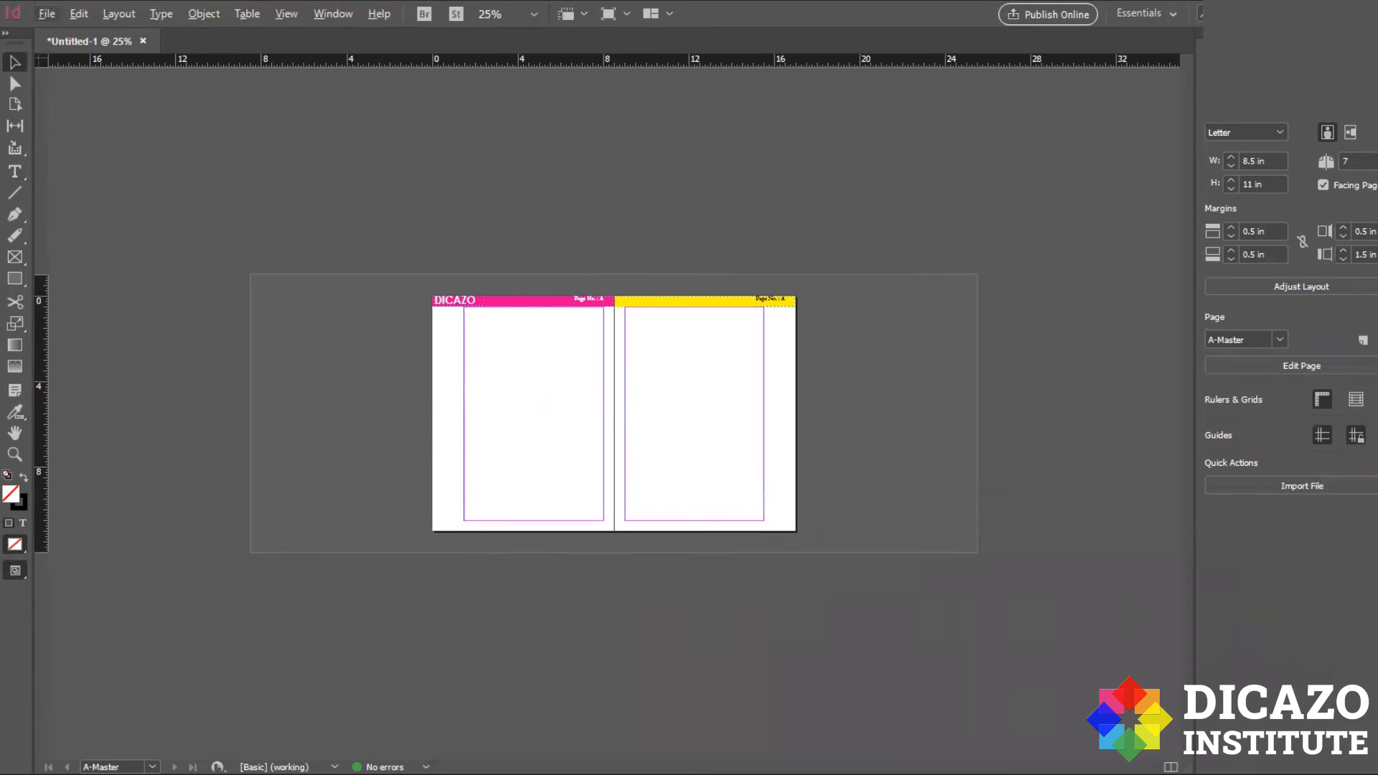
key(F12)
double_click(1313, 170)
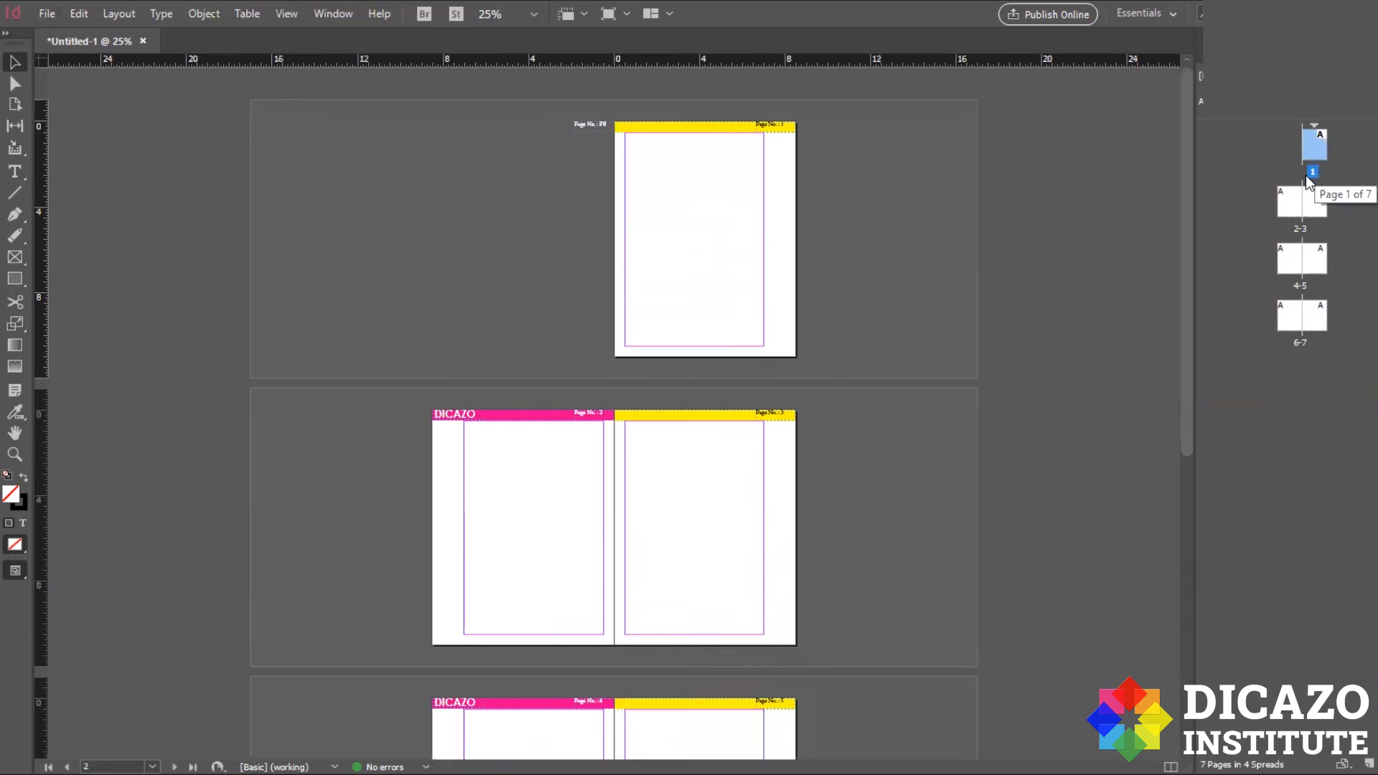
key(ctrl+equal)
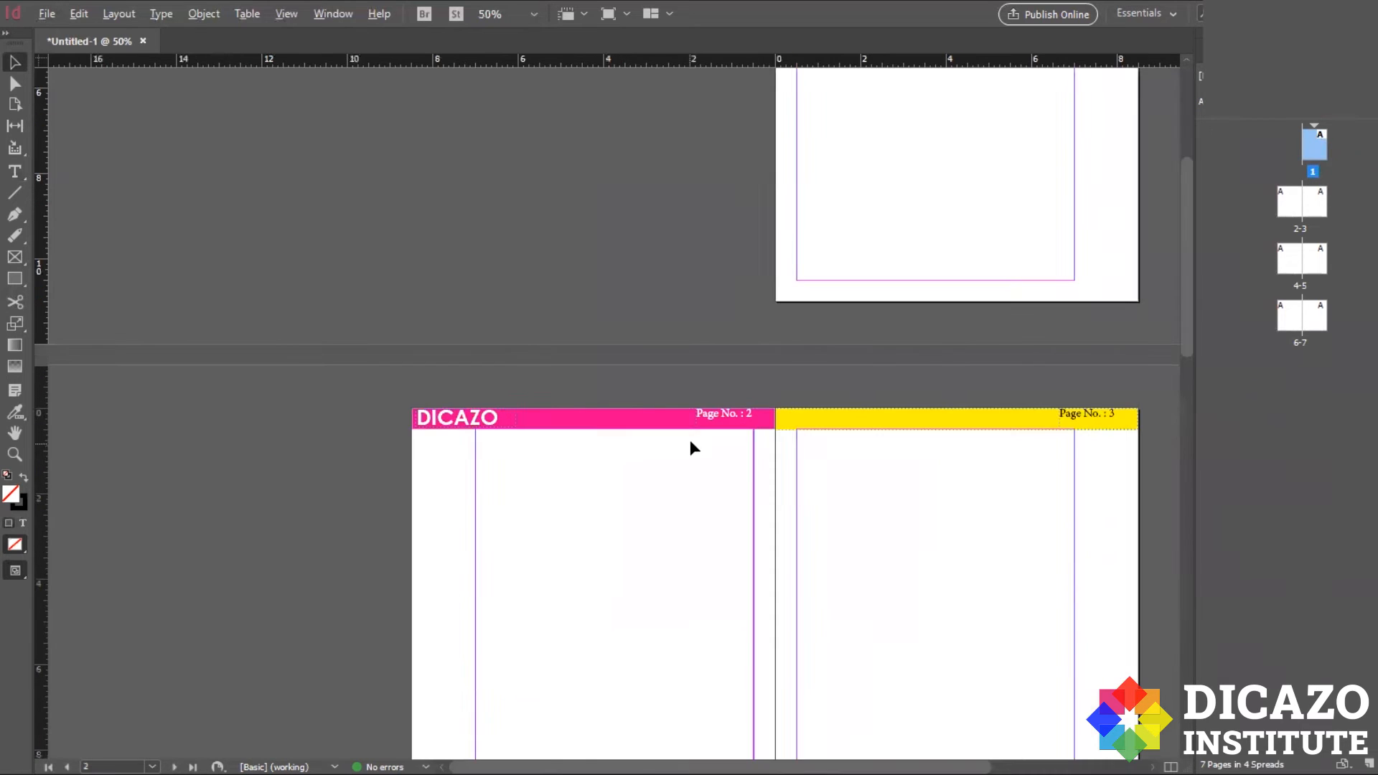
drag(1067, 318, 904, 267)
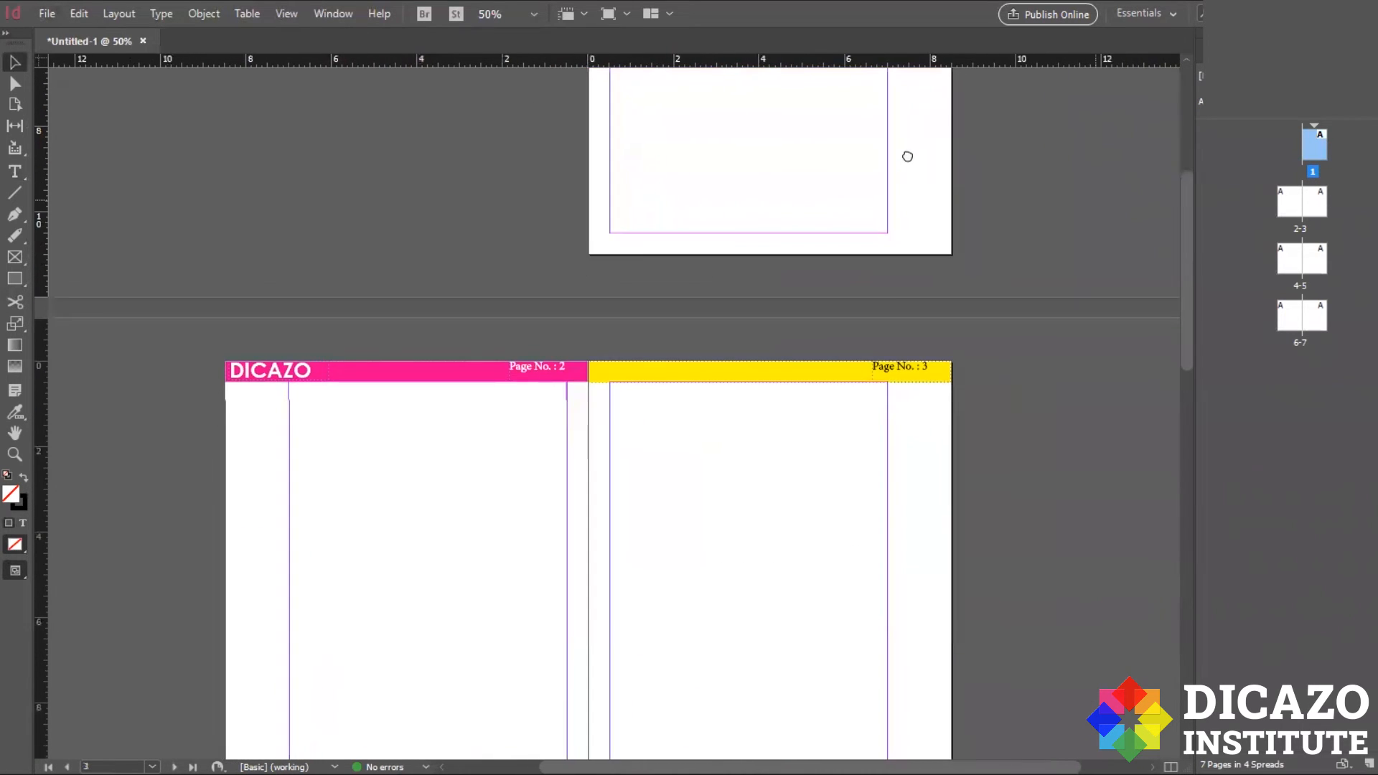
drag(797, 717, 922, 165)
drag(820, 447, 664, 240)
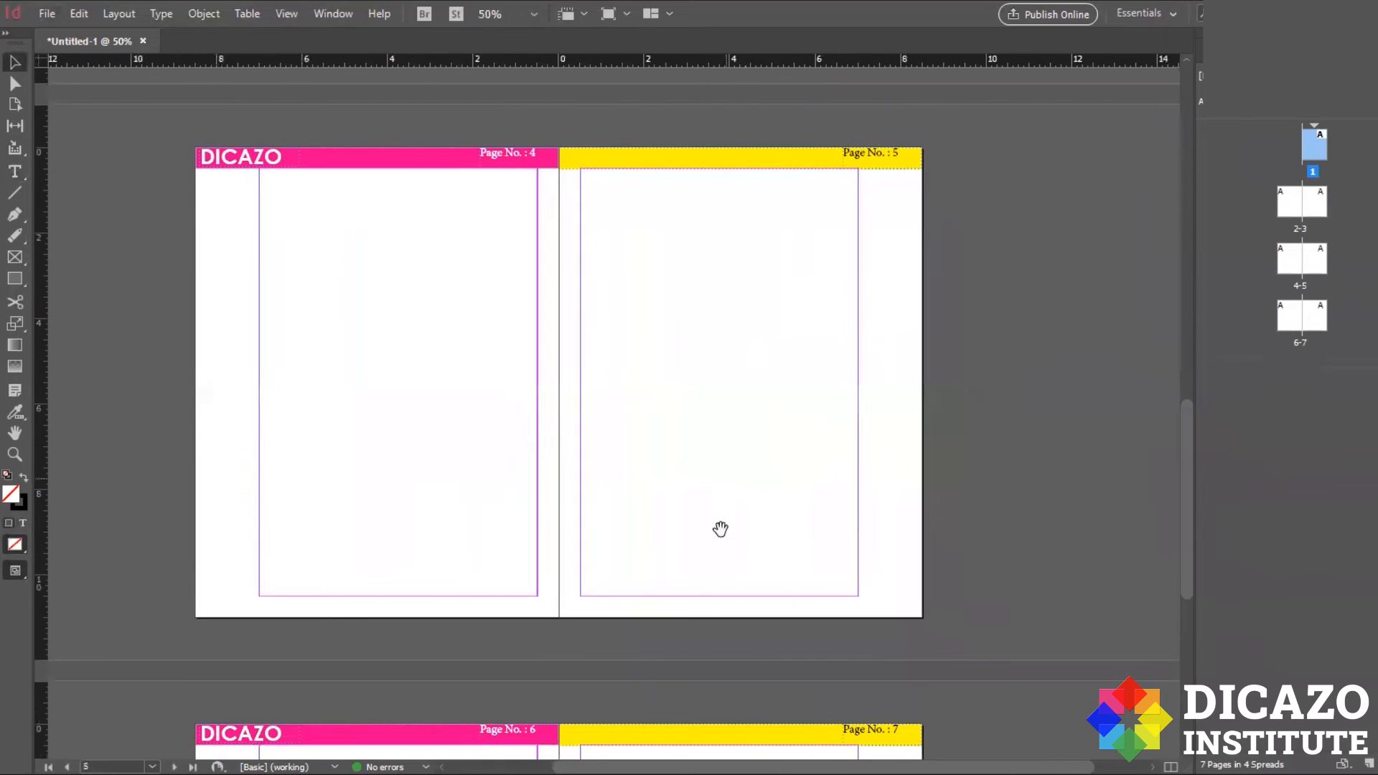
drag(732, 580, 917, 246)
drag(959, 528, 893, 357)
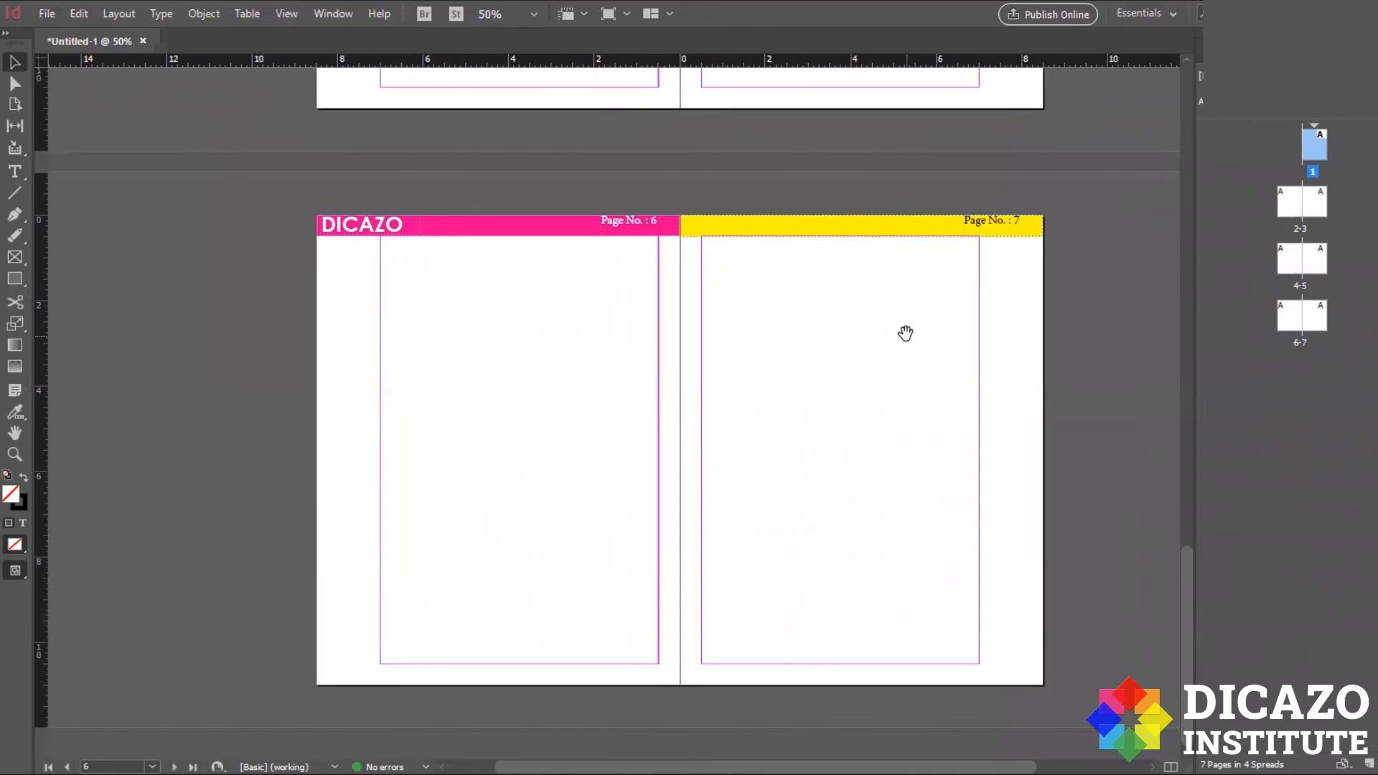